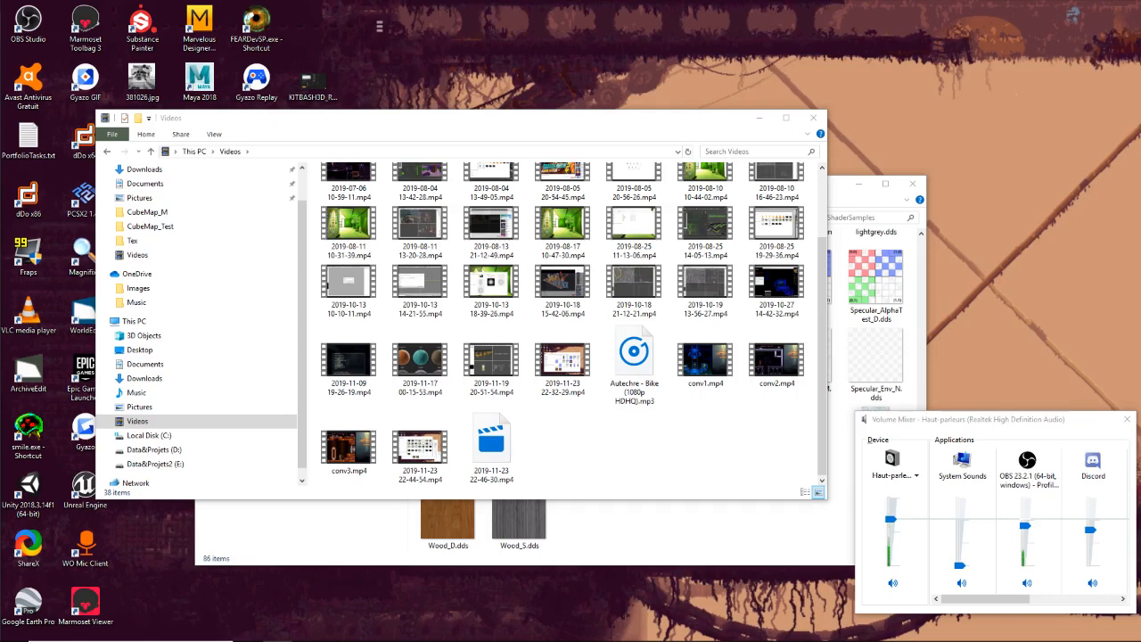
# - Switch to WorldEdit with the CubeMap_Test1 world
pyautogui.click(685, 426)
pyautogui.moveTo(419, 616)
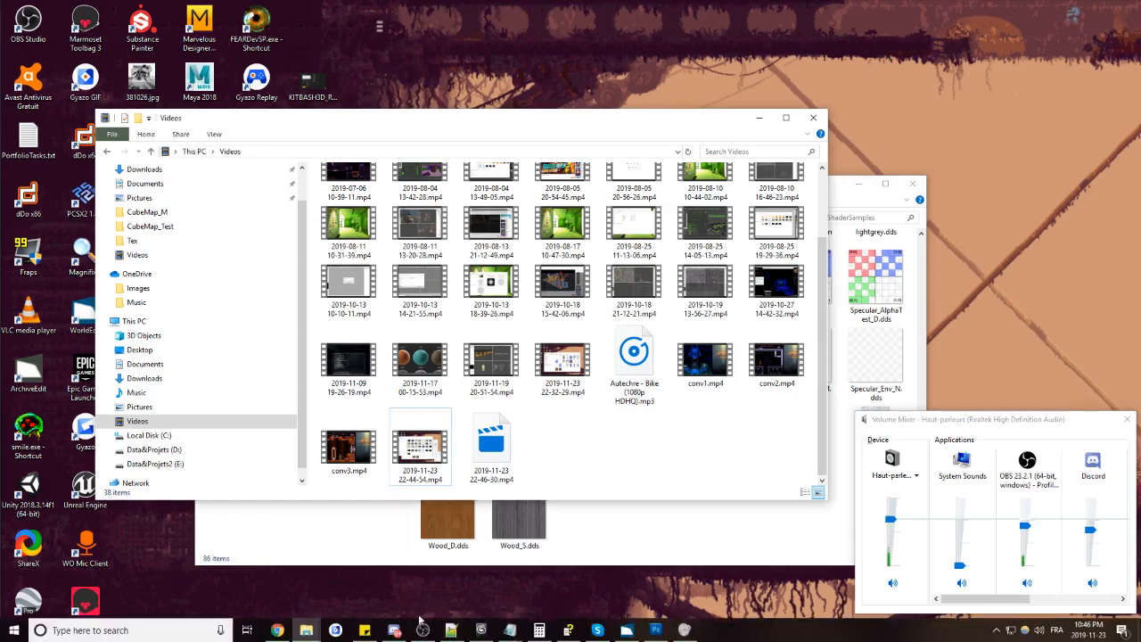
pyautogui.click(626, 630)
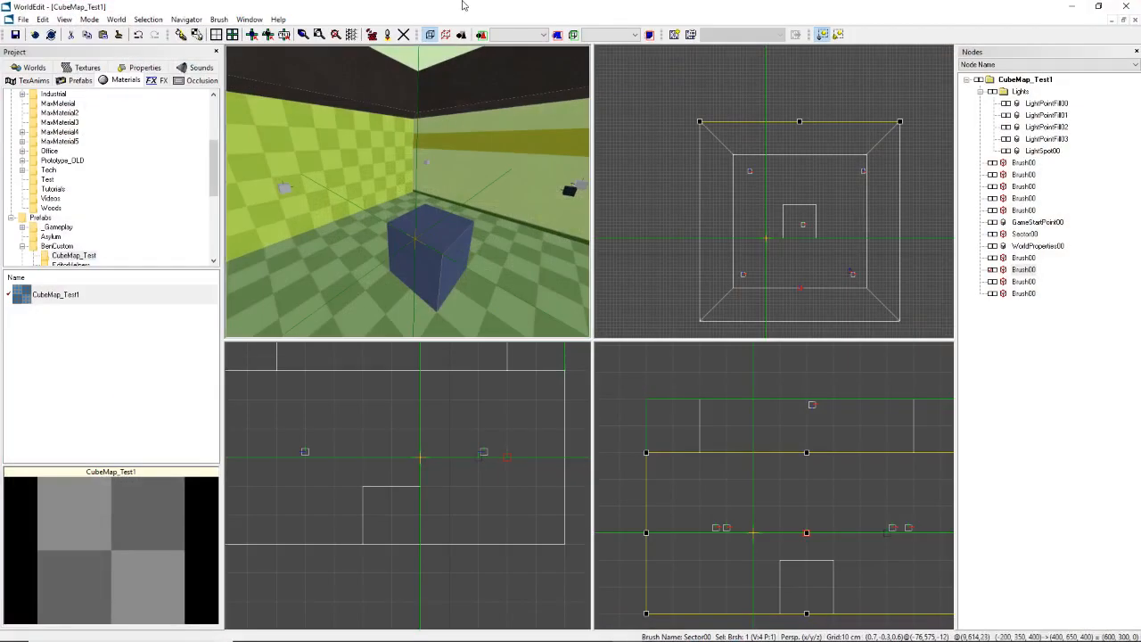
# - Select the gold-striped wall brush and pick up its wall58Gold material in the materials list
pyautogui.moveTo(428, 113); pyautogui.dragTo(421, 137)
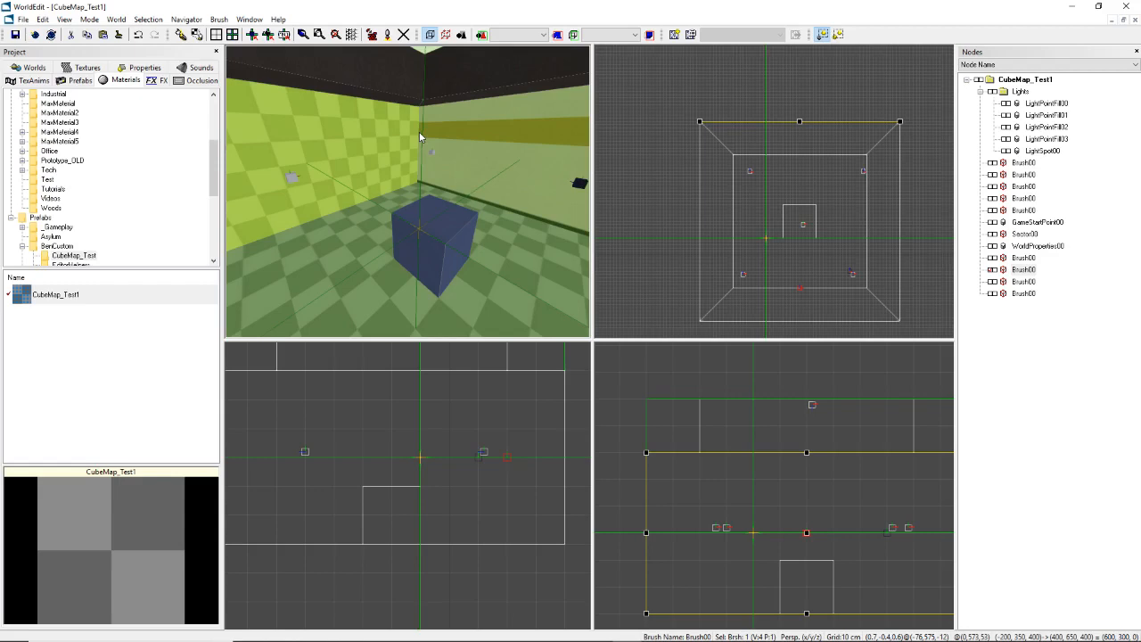
pyautogui.moveTo(501, 142); pyautogui.dragTo(411, 198)
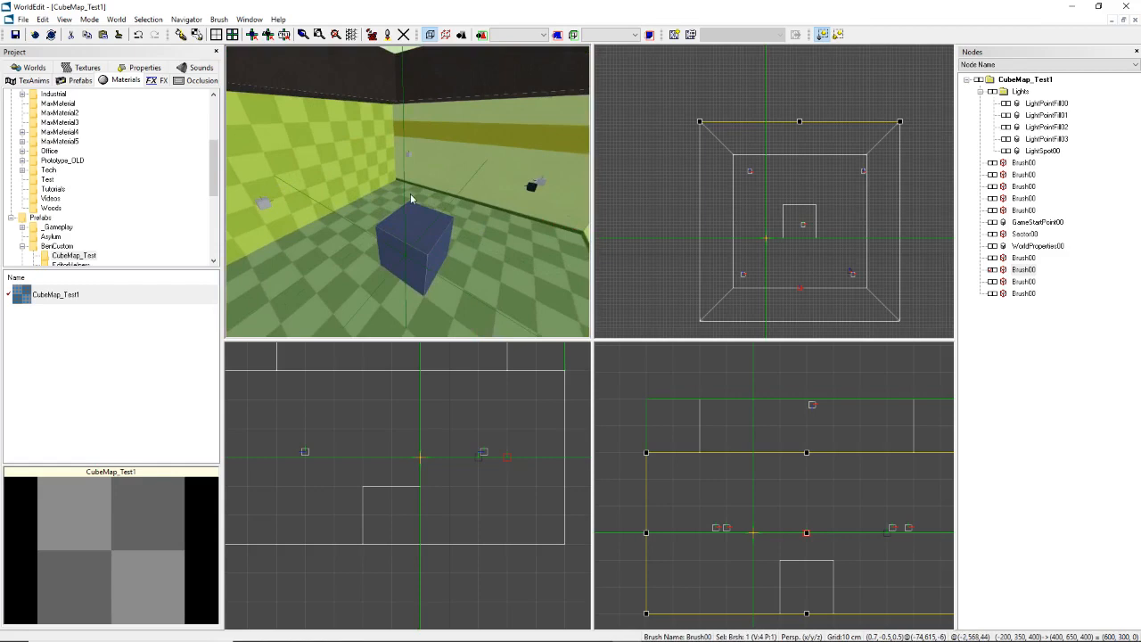
pyautogui.moveTo(411, 198); pyautogui.dragTo(386, 202)
pyautogui.click(490, 172)
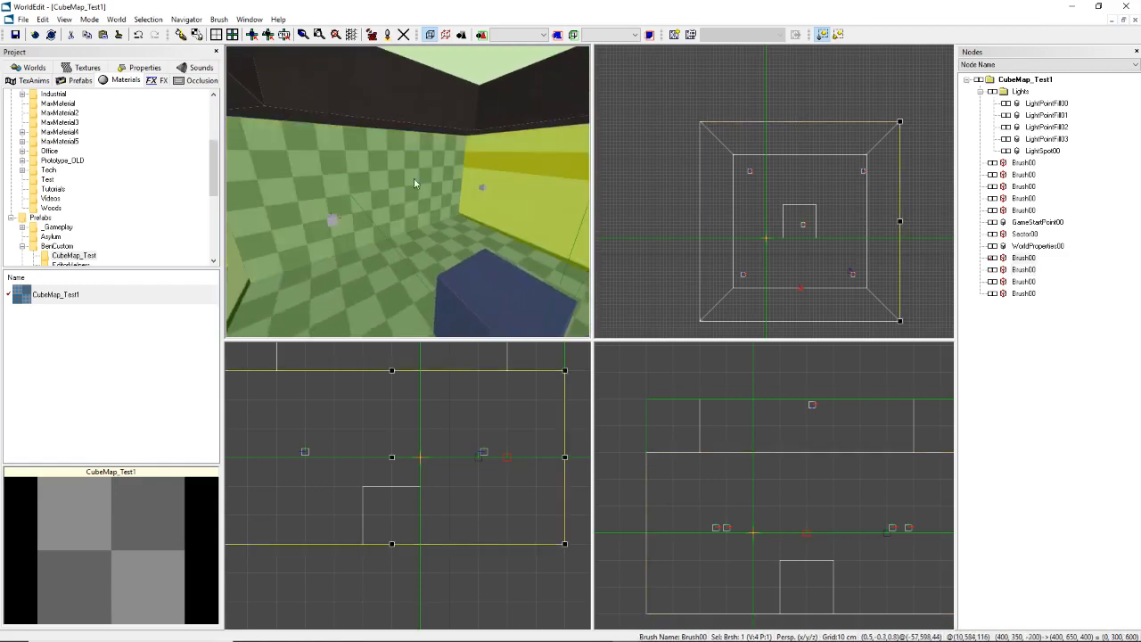
pyautogui.rightClick(491, 170)
pyautogui.moveTo(524, 217)
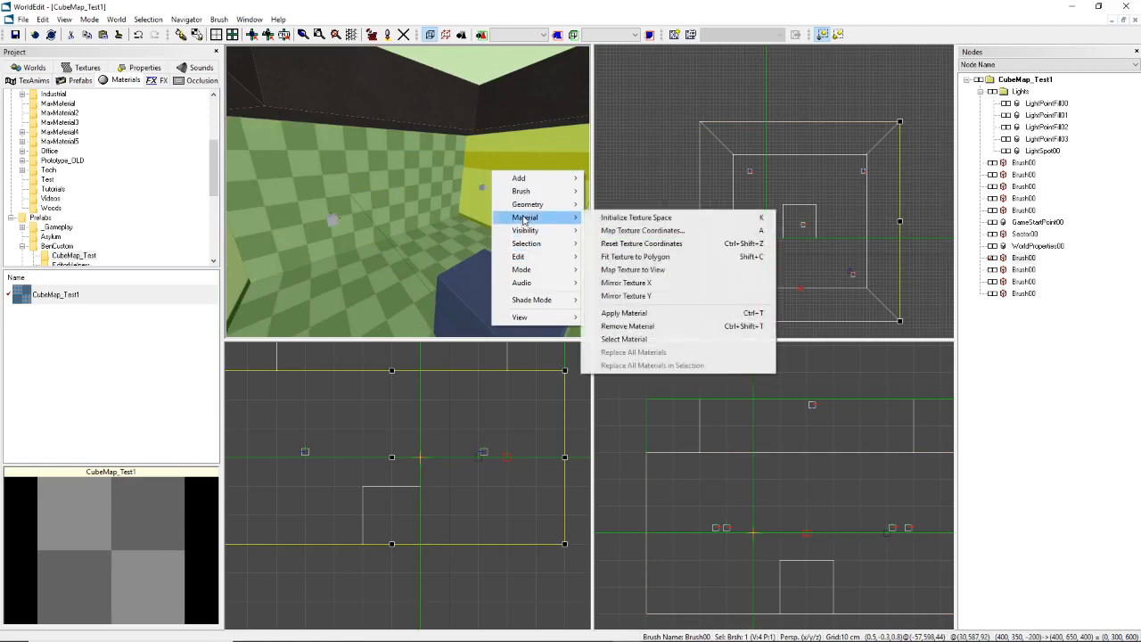
pyautogui.click(624, 336)
# - Apply the wall58Gold material to the adjacent checkered wall and fit the texture to its height
pyautogui.click(301, 204)
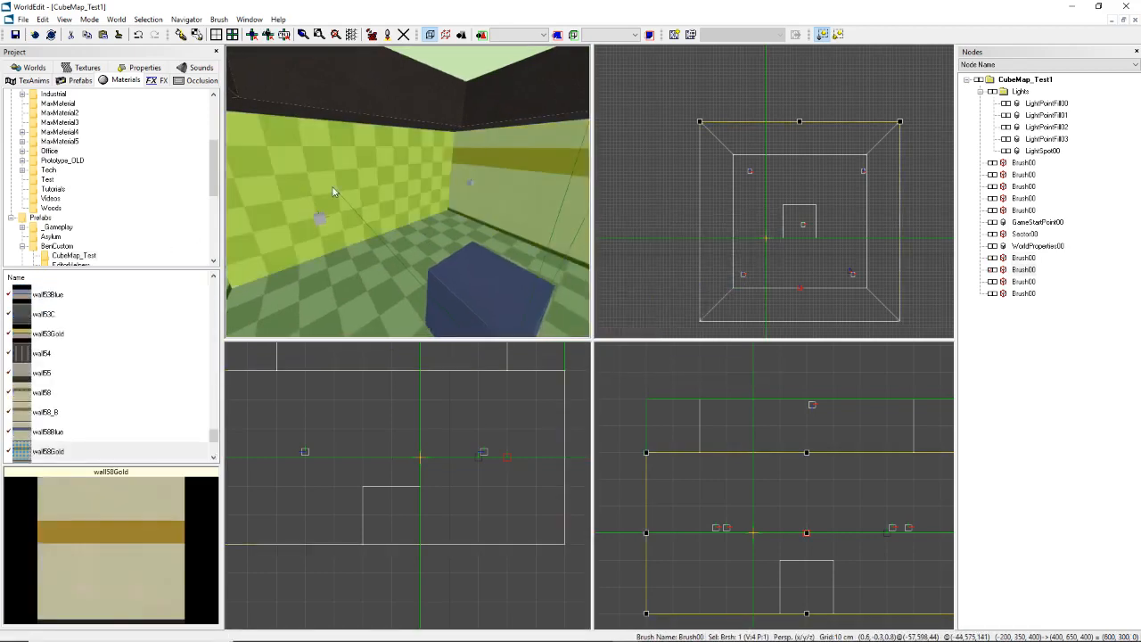
pyautogui.hotkey('ctrl', 't')
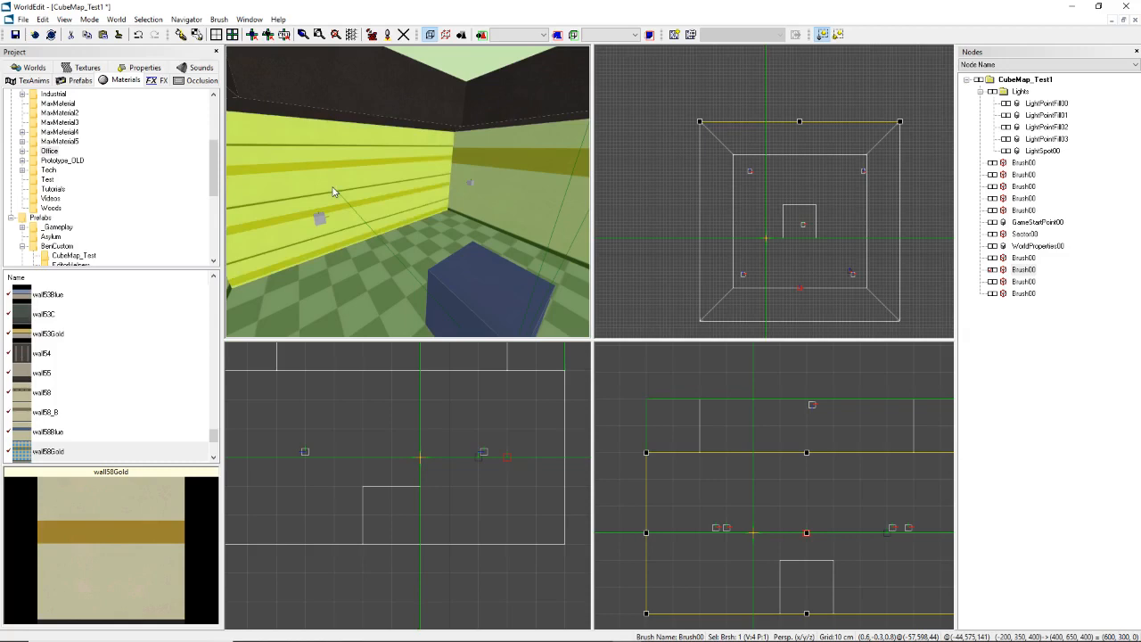
pyautogui.hotkey('ctrl', 'f')
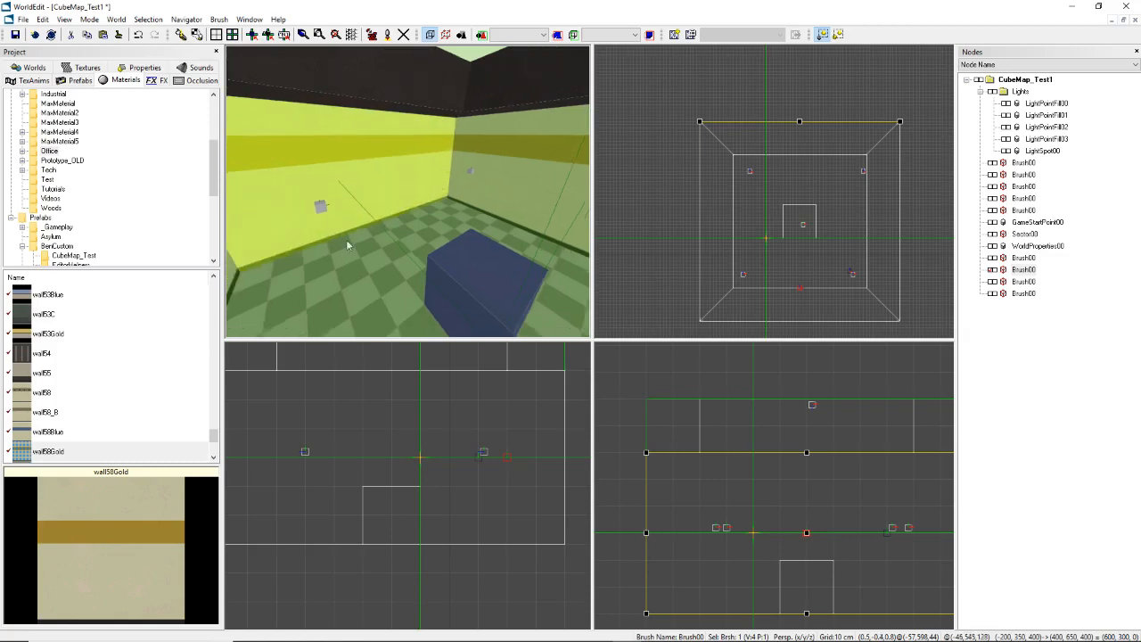
# - Select the floor brush and locate its assigned material in the materials list with Select Material
pyautogui.click(347, 247)
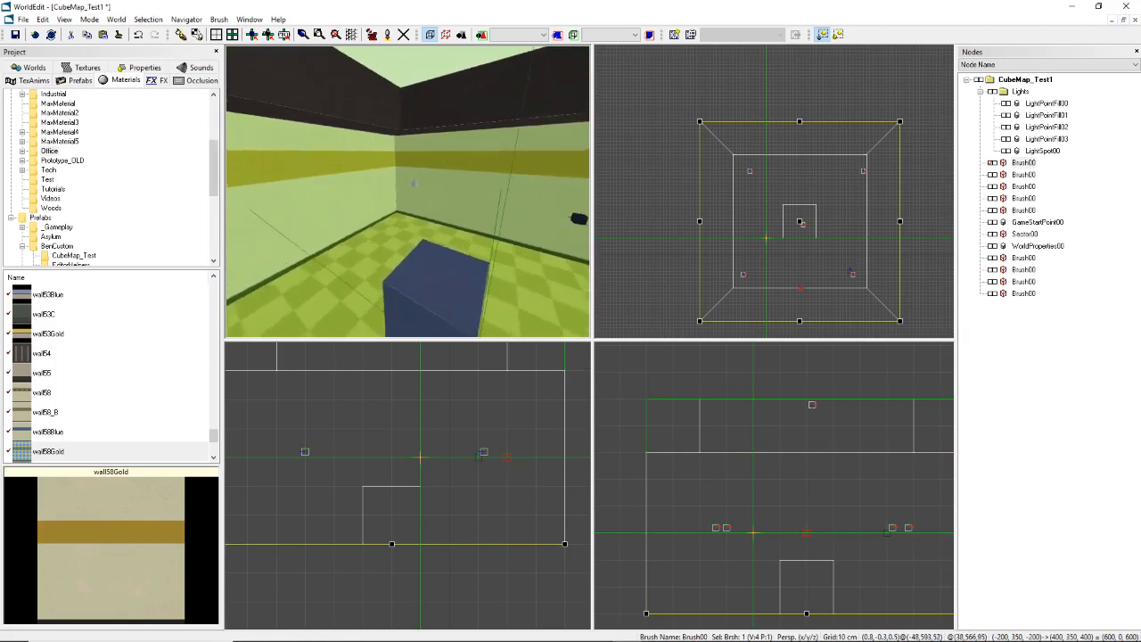
pyautogui.rightClick(376, 250)
pyautogui.press('m')
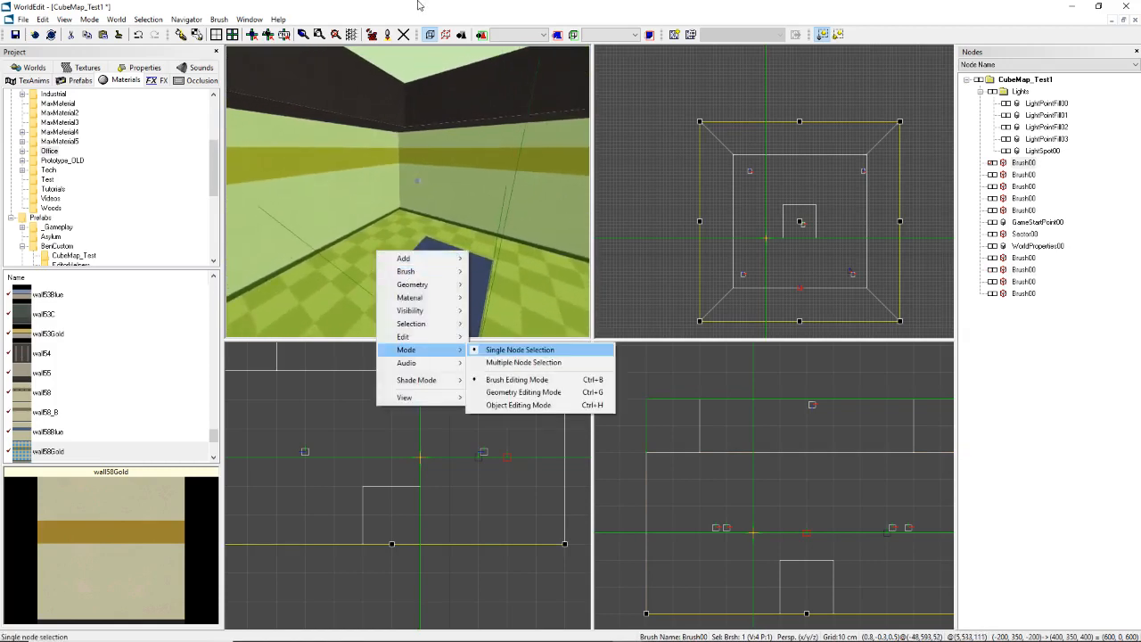
pyautogui.click(418, 4)
pyautogui.press('m')
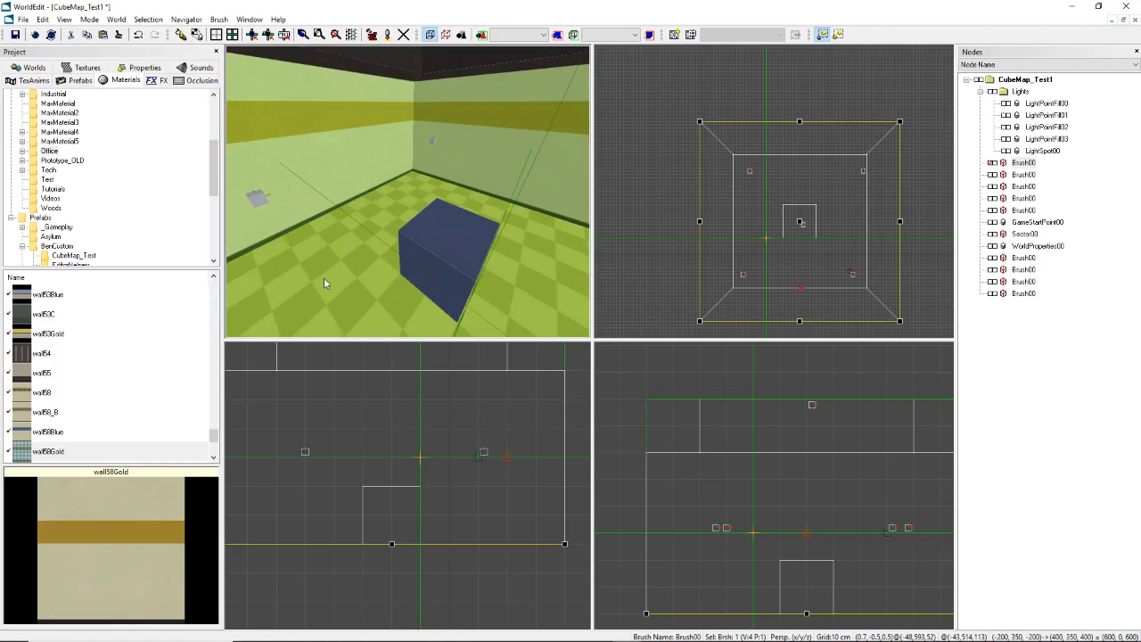
pyautogui.rightClick(364, 216)
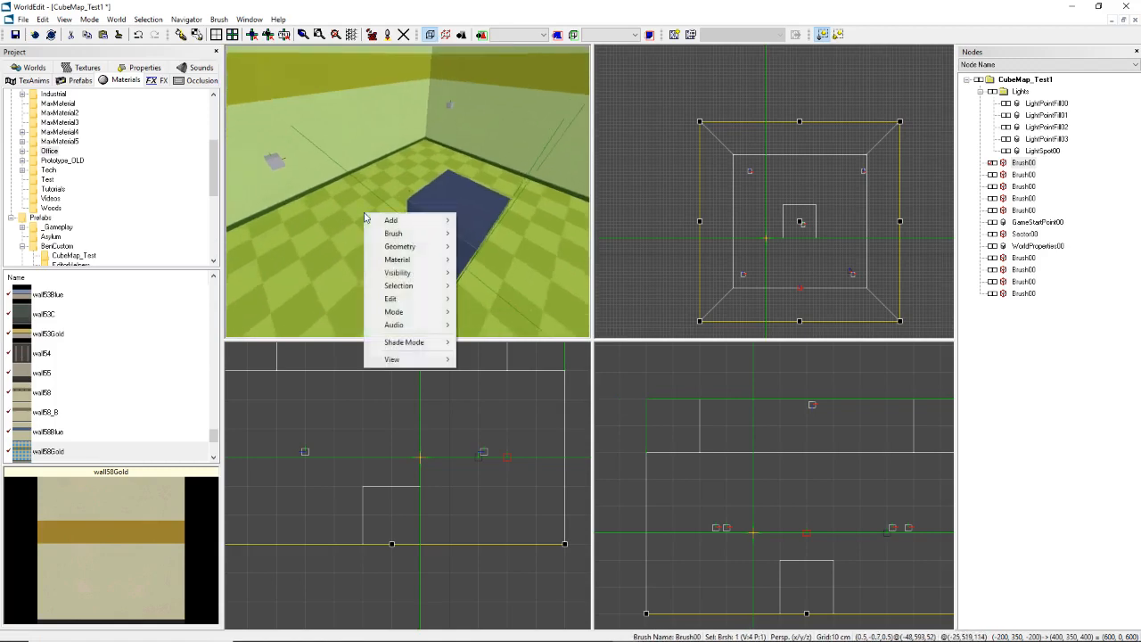
pyautogui.press('m')
pyautogui.click(394, 115)
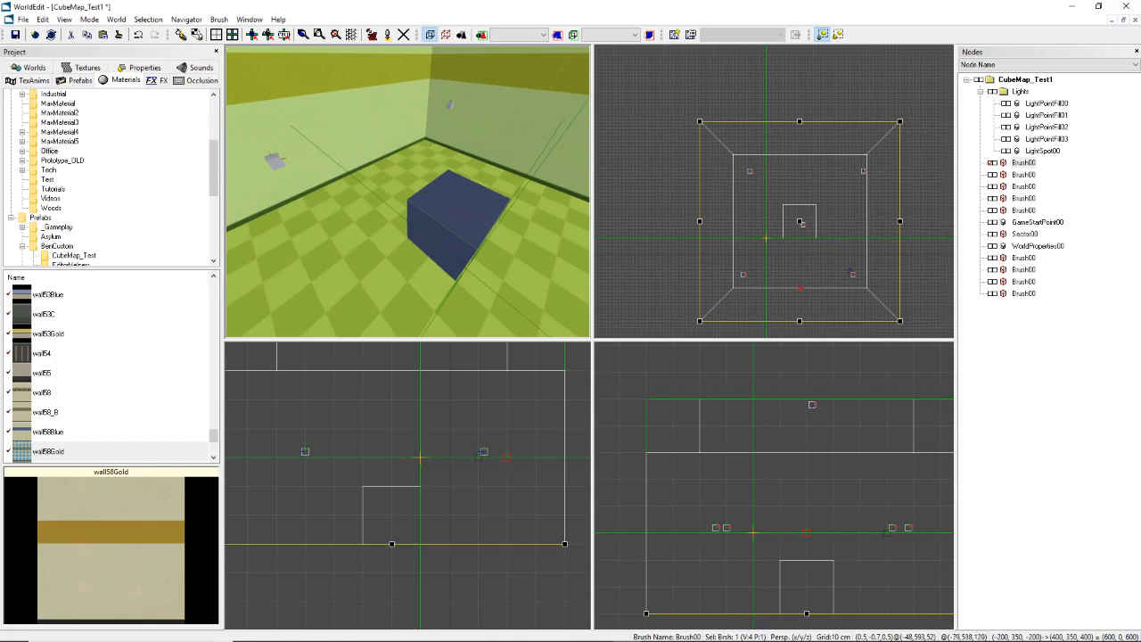
pyautogui.scroll(2, 464, 122)
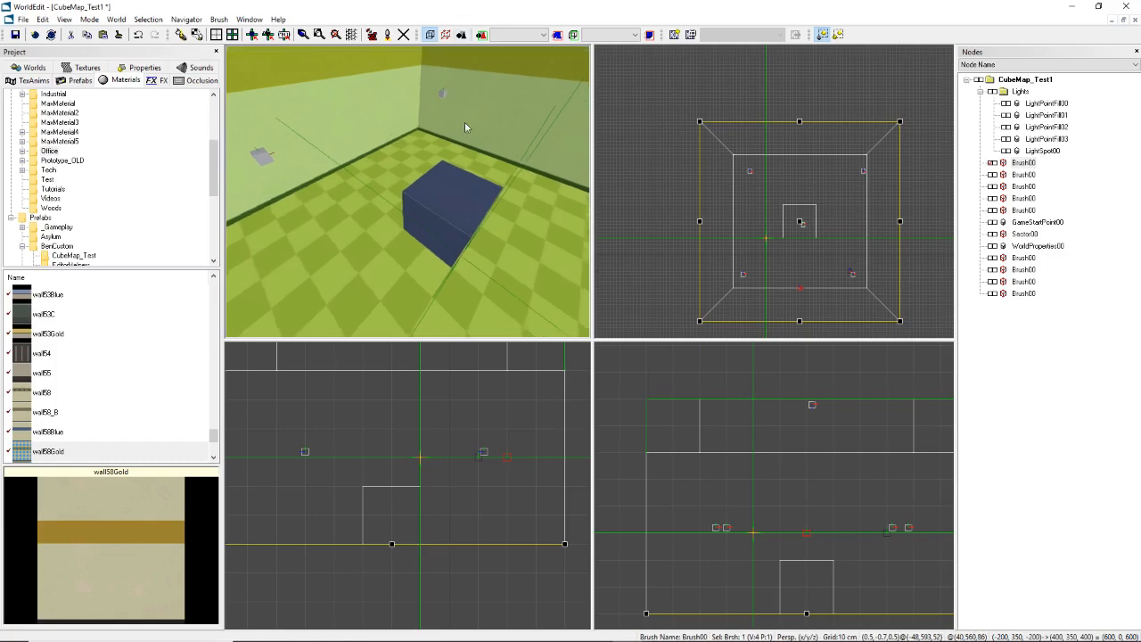
pyautogui.rightClick(407, 175)
pyautogui.moveTo(448, 220)
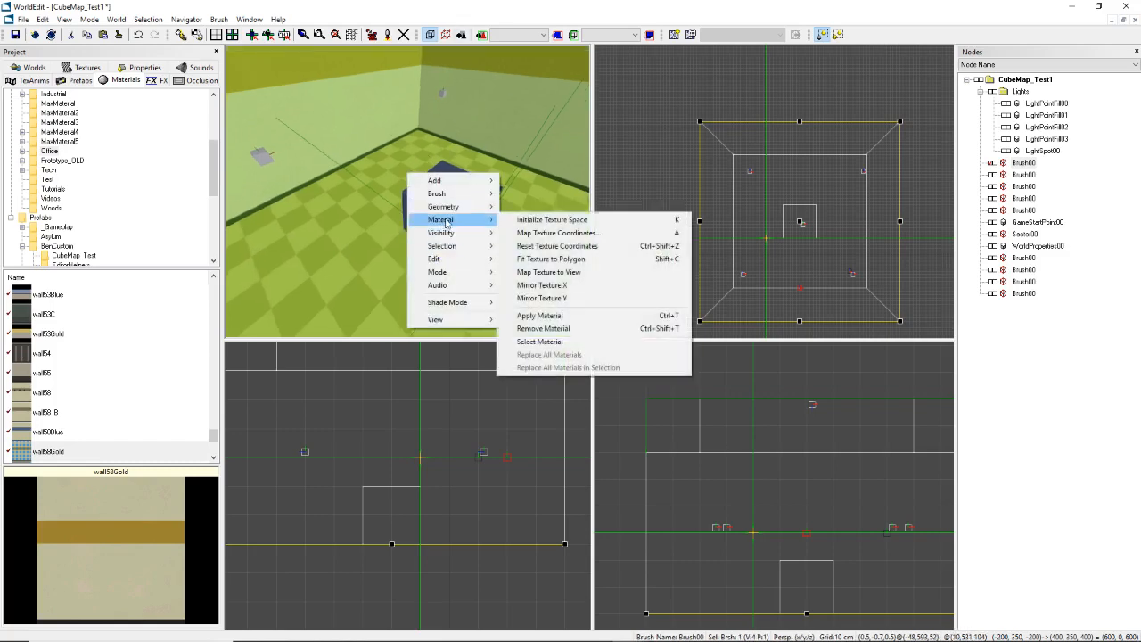
pyautogui.click(536, 343)
# - Open the properties of the CubeMap_Test1 material and bring all of its texture map slots into view
pyautogui.click(93, 300)
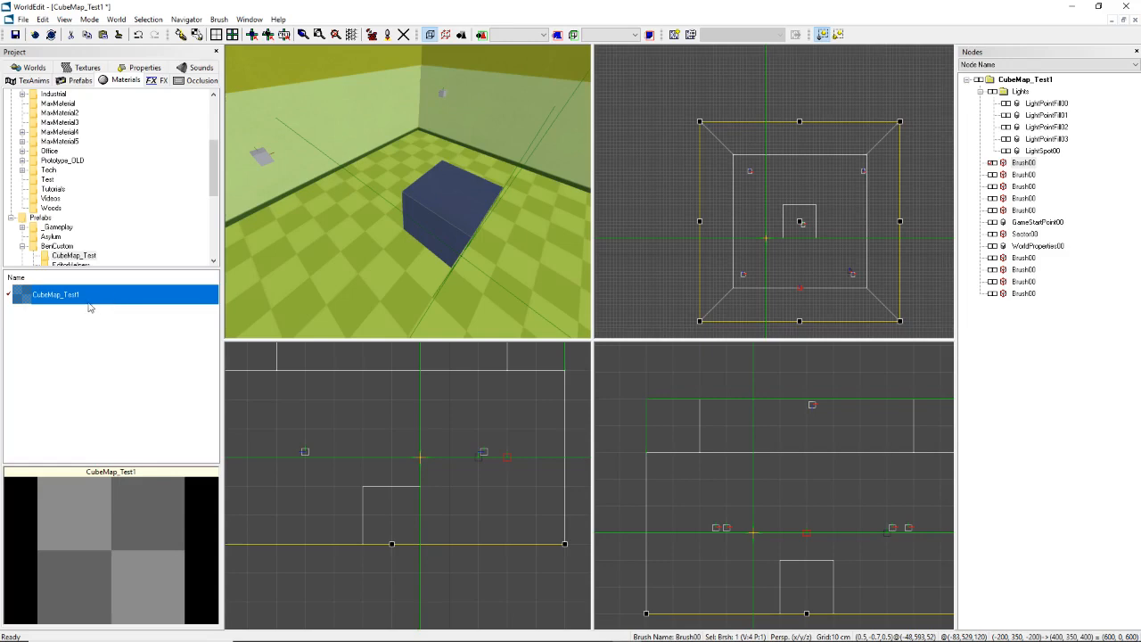
pyautogui.doubleClick(98, 304)
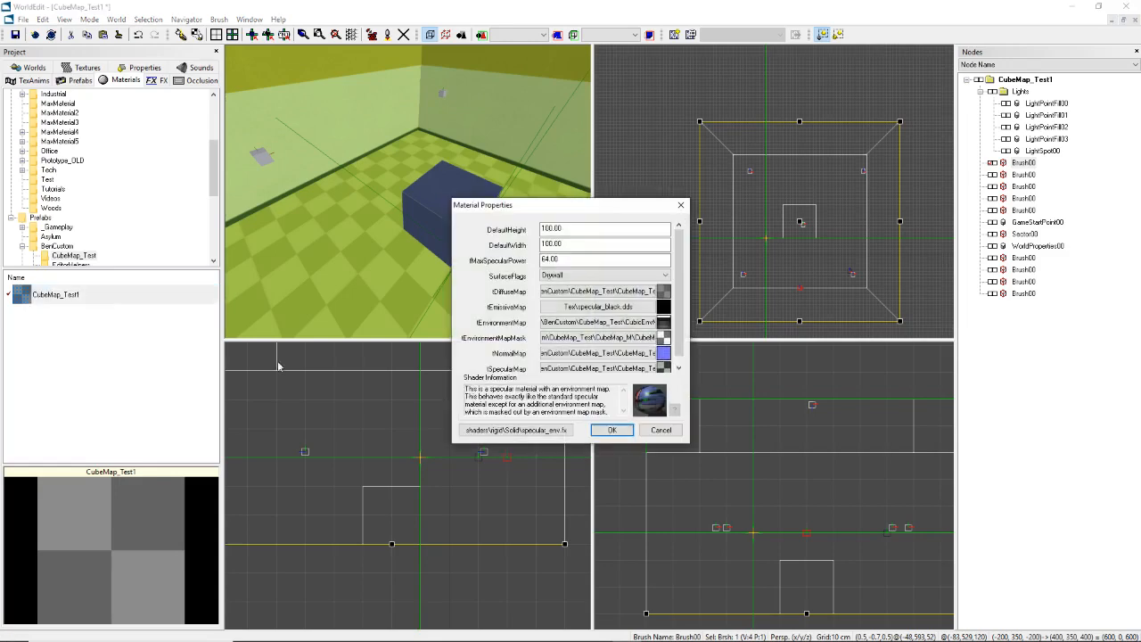
pyautogui.scroll(-1, 680, 310)
pyautogui.click(586, 362)
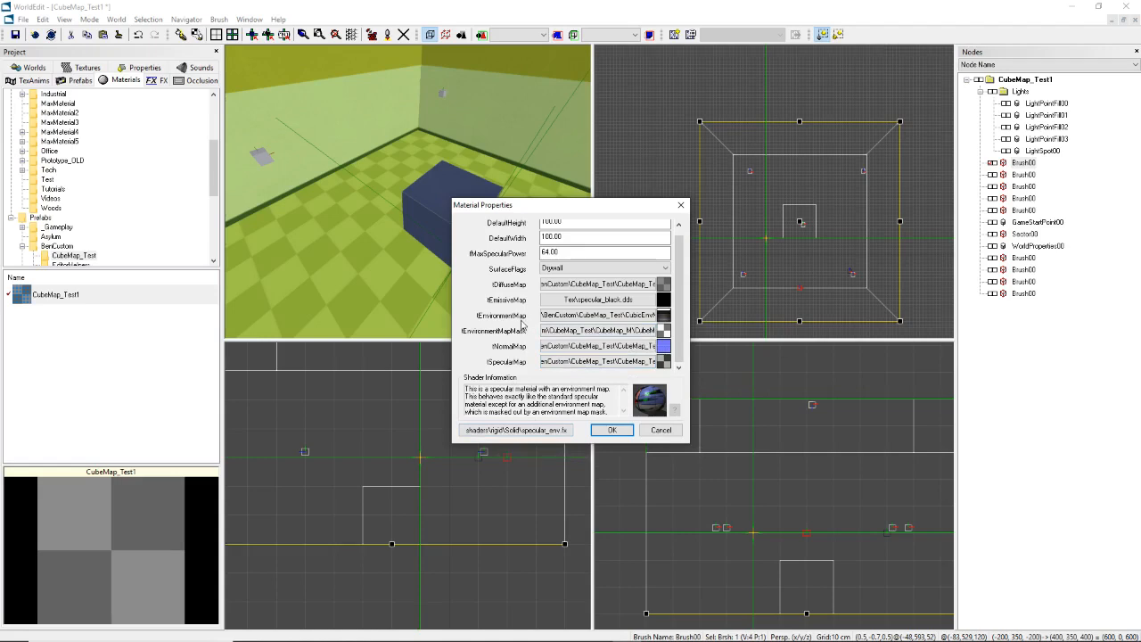
# - Assign the specular_env.fx shader from the Game\shaders\rigid\Solid folder to the CubeMap_Test1 material
pyautogui.click(511, 434)
pyautogui.moveTo(536, 213); pyautogui.dragTo(492, 298)
pyautogui.click(493, 308)
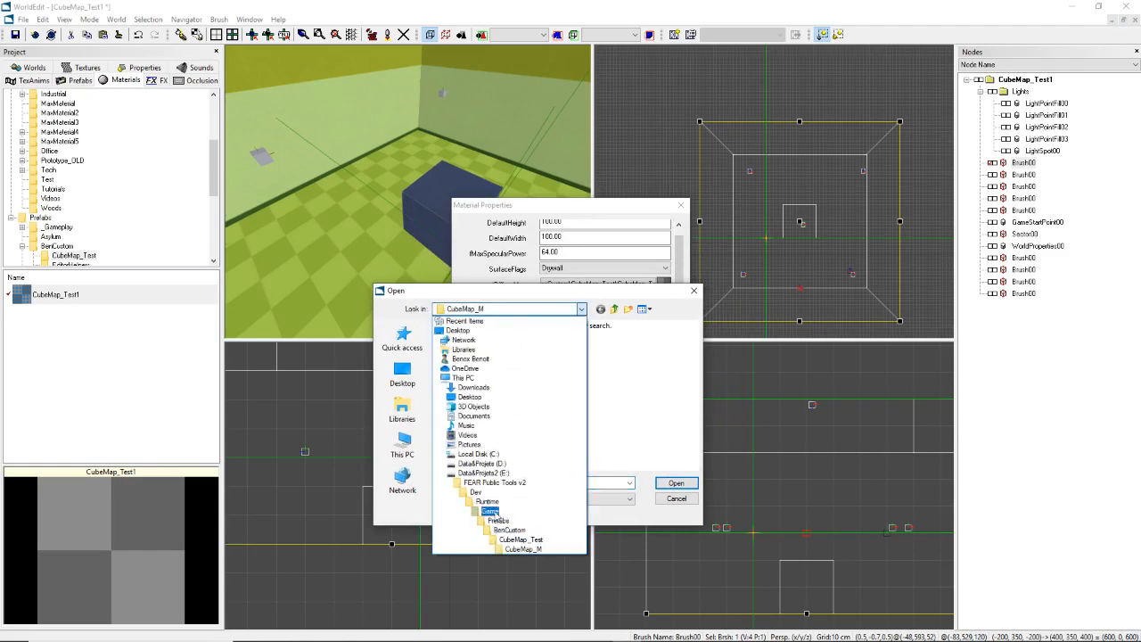
pyautogui.click(489, 512)
pyautogui.scroll(-2, 486, 432)
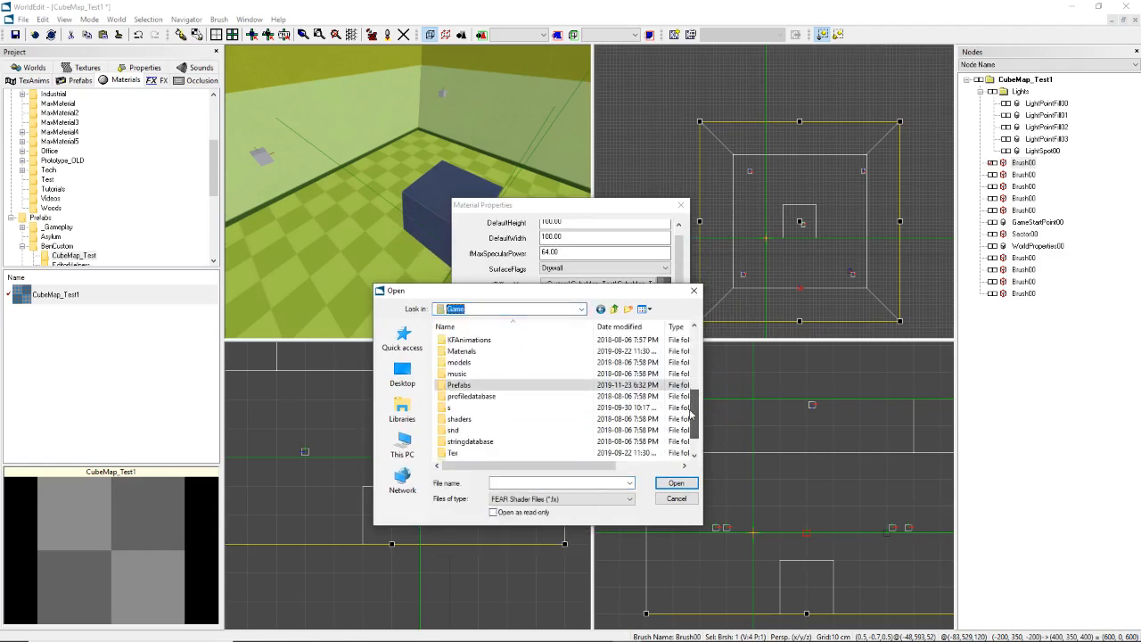
pyautogui.doubleClick(458, 419)
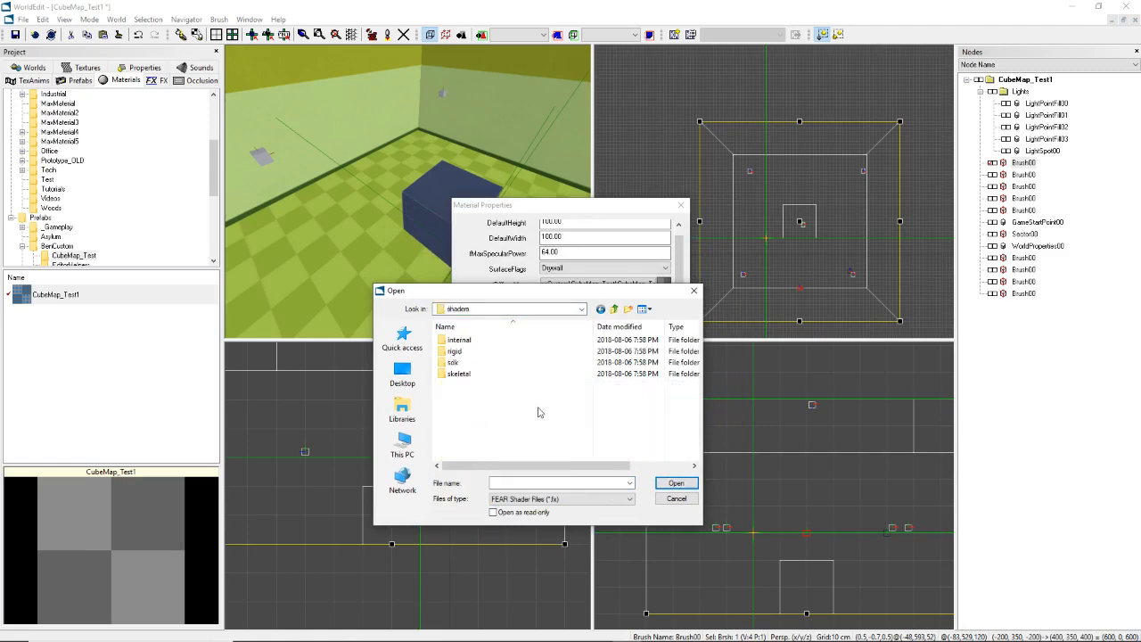
pyautogui.doubleClick(463, 354)
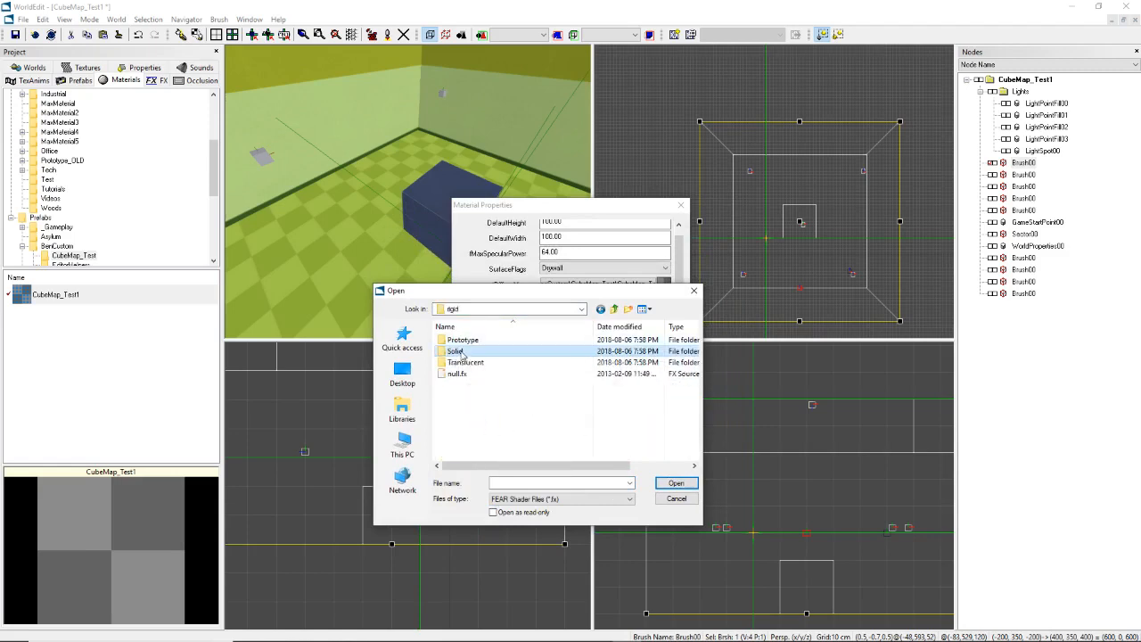
pyautogui.doubleClick(462, 354)
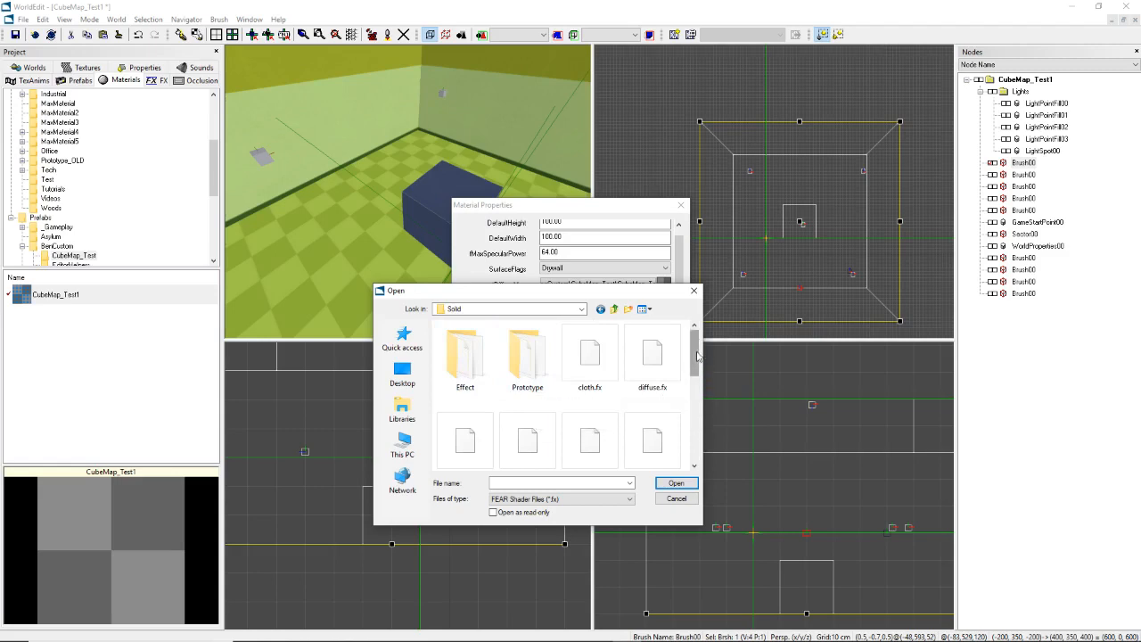
pyautogui.moveTo(694, 352); pyautogui.dragTo(697, 434)
pyautogui.scroll(-1, 670, 406)
pyautogui.click(471, 443)
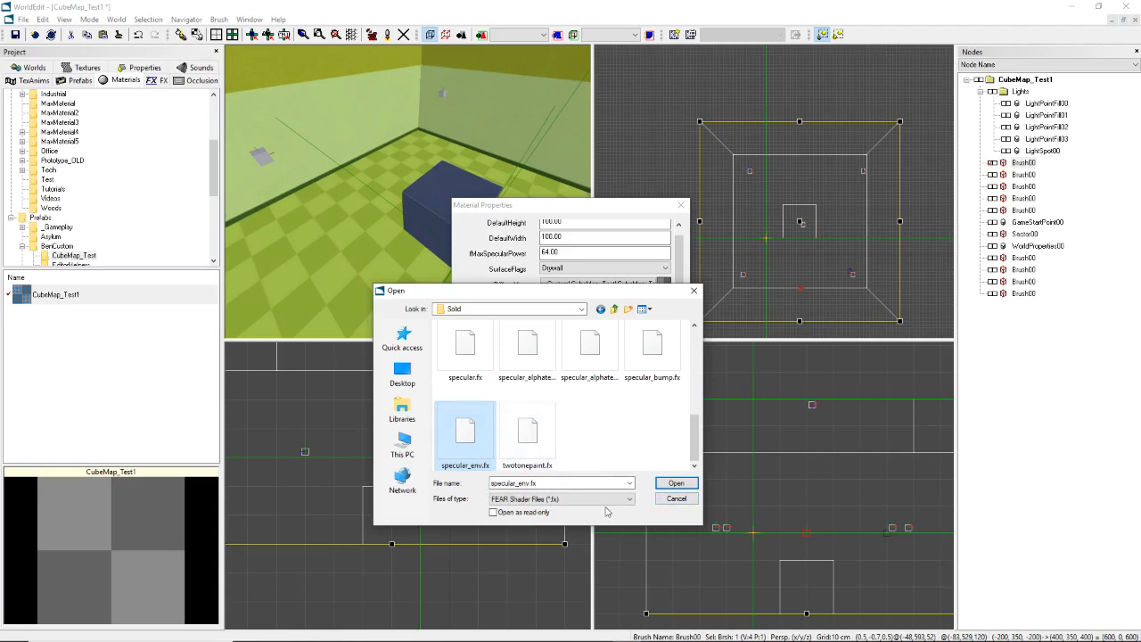
pyautogui.click(675, 482)
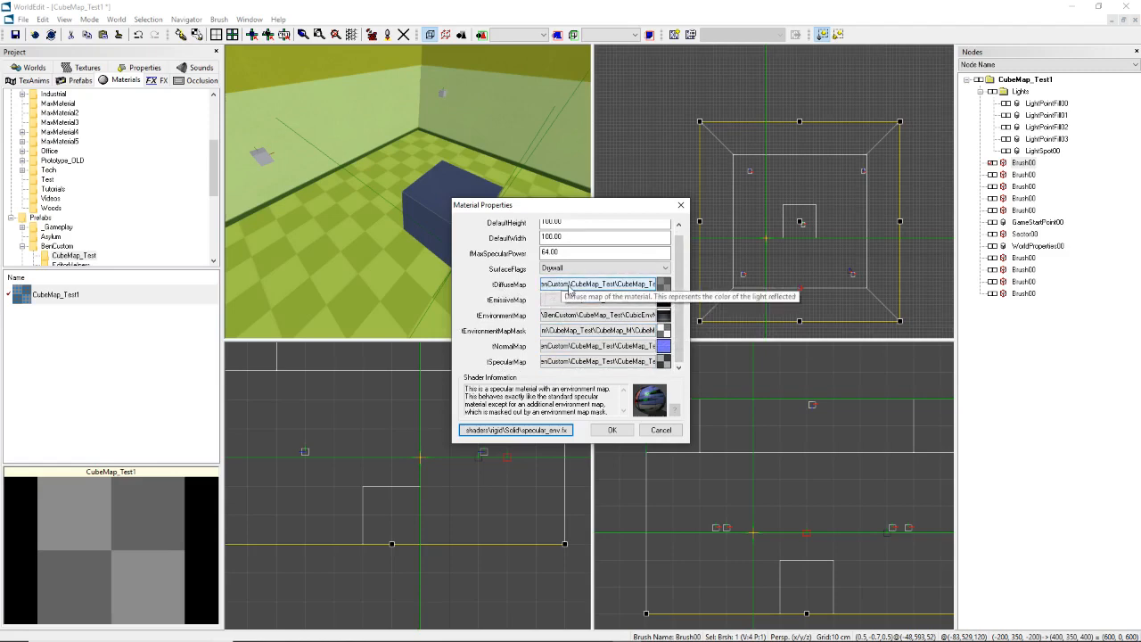
# - Set the material's tEnvironmentMapMask to flat_black_noAlpha.dds from the CubeMap_Test folder and accept the material properties
pyautogui.click(564, 301)
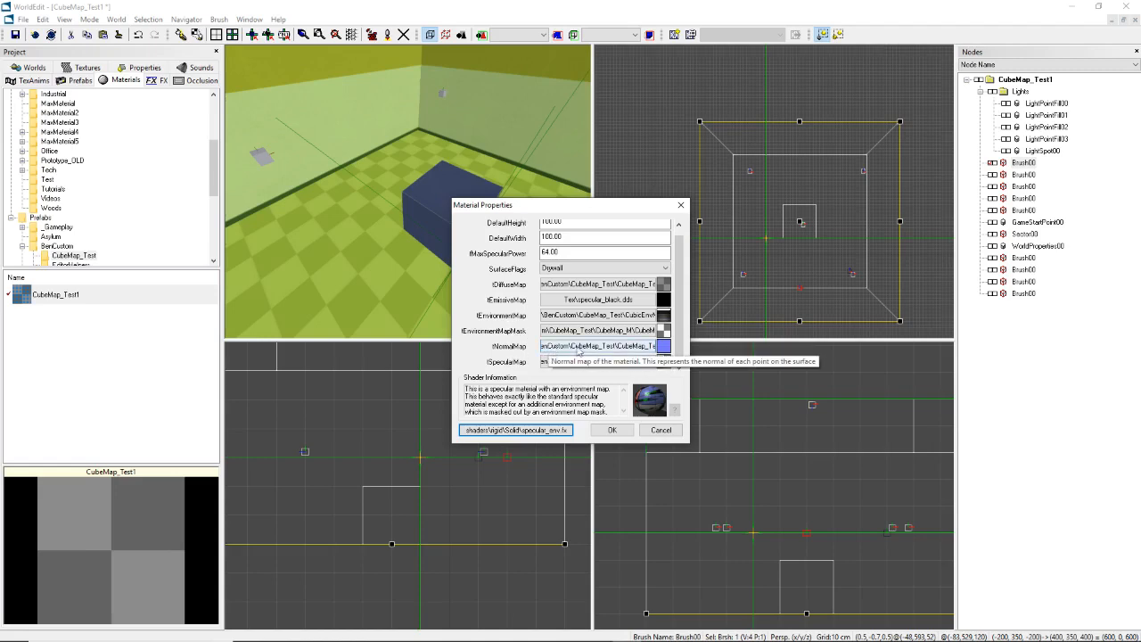
pyautogui.click(588, 361)
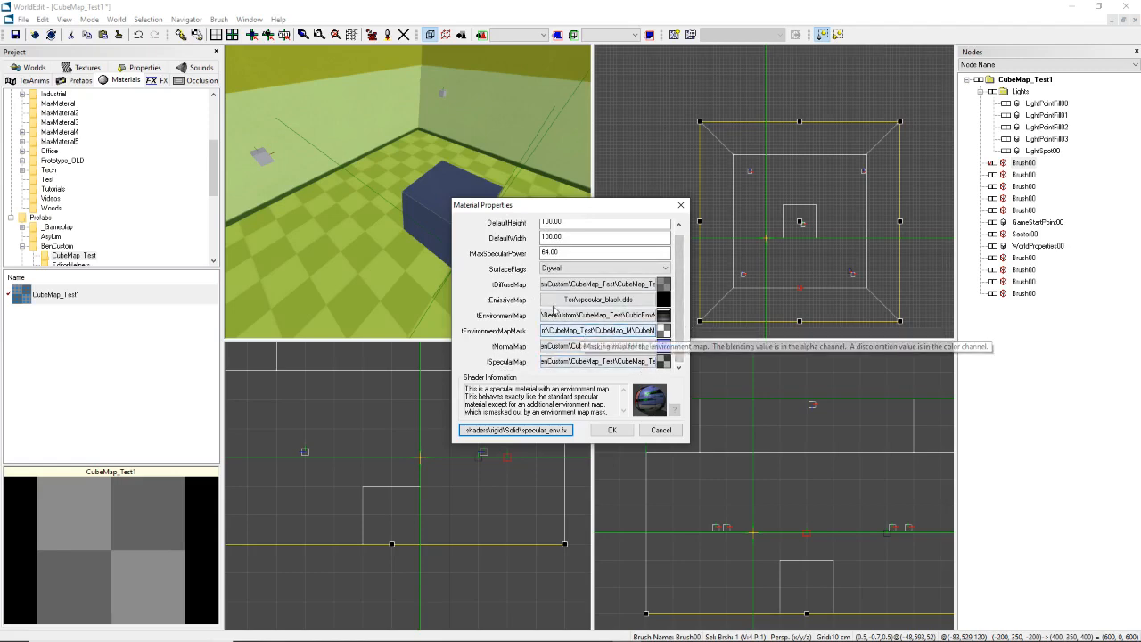
pyautogui.click(564, 333)
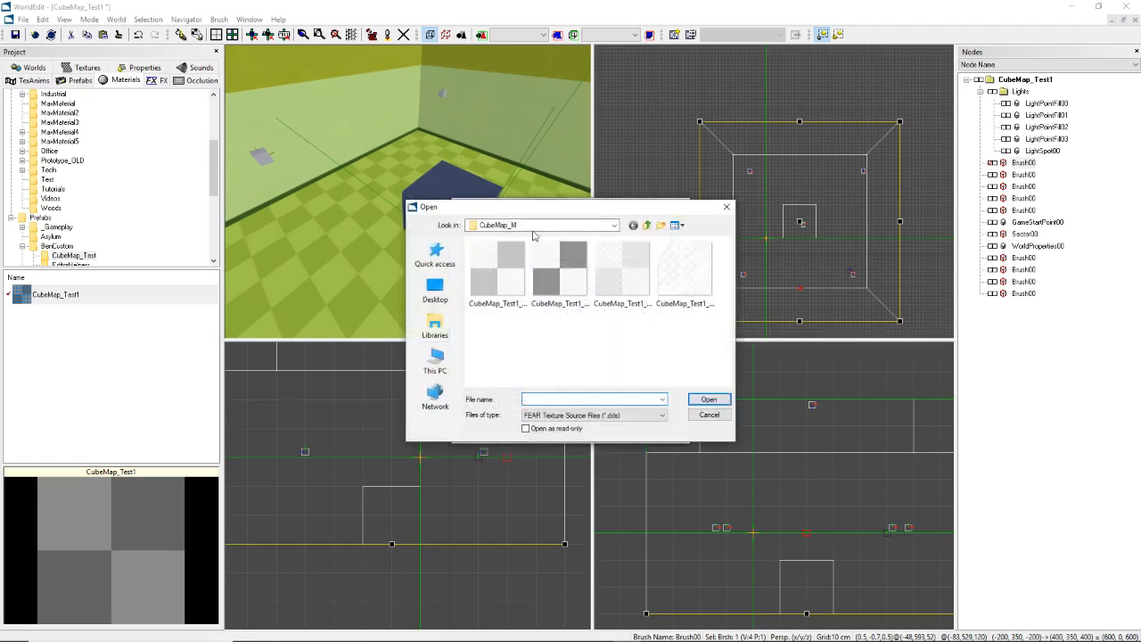
pyautogui.click(536, 227)
pyautogui.click(545, 456)
pyautogui.scroll(-1, 552, 356)
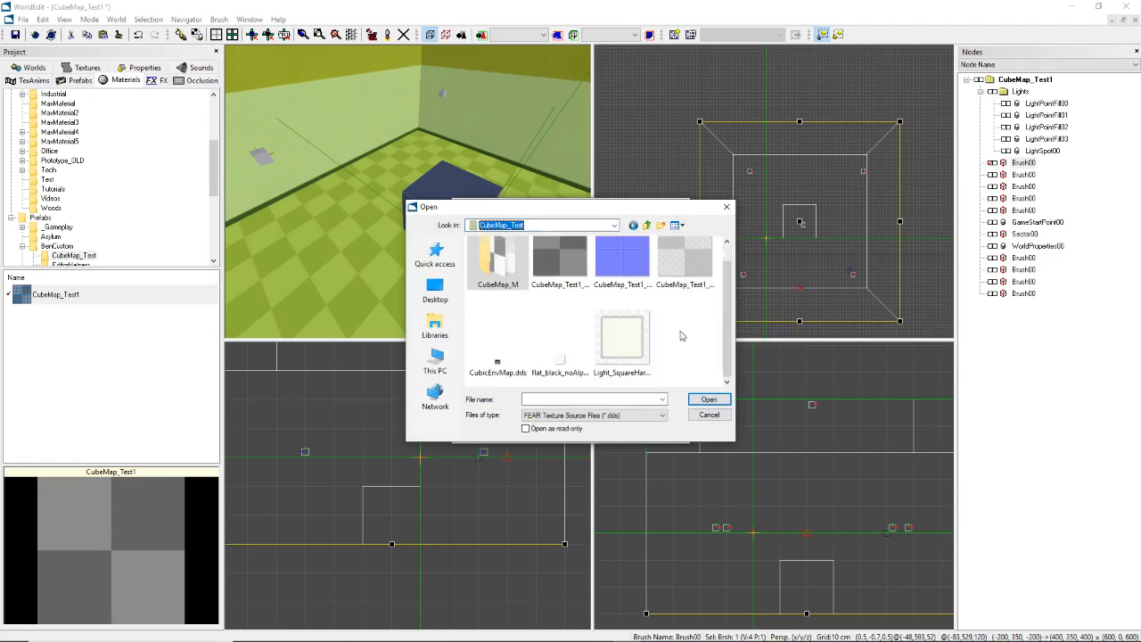
pyautogui.click(552, 376)
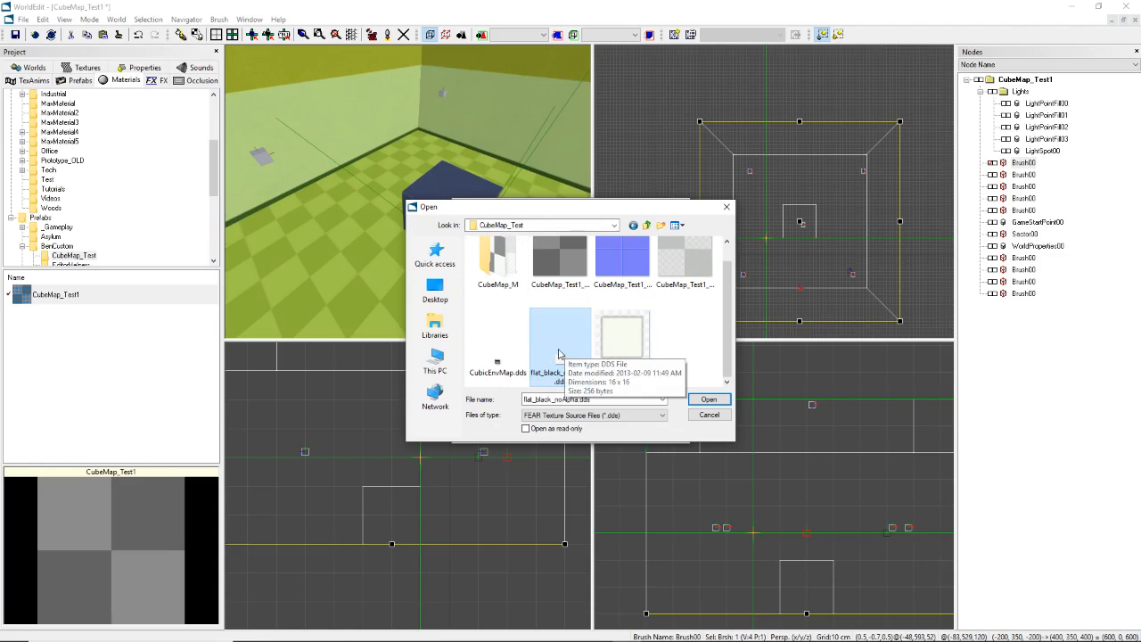
pyautogui.doubleClick(559, 354)
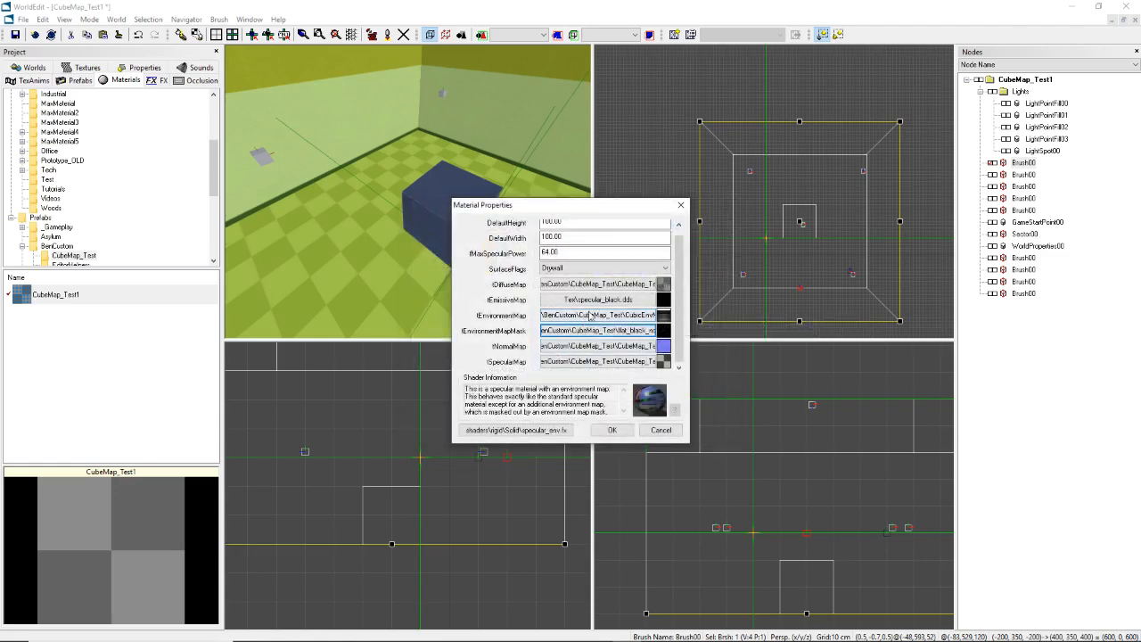
pyautogui.click(612, 430)
# - Save the CubeMap_Test1 world and process it in World Packer with all common process settings left off
pyautogui.moveTo(425, 255); pyautogui.dragTo(406, 169)
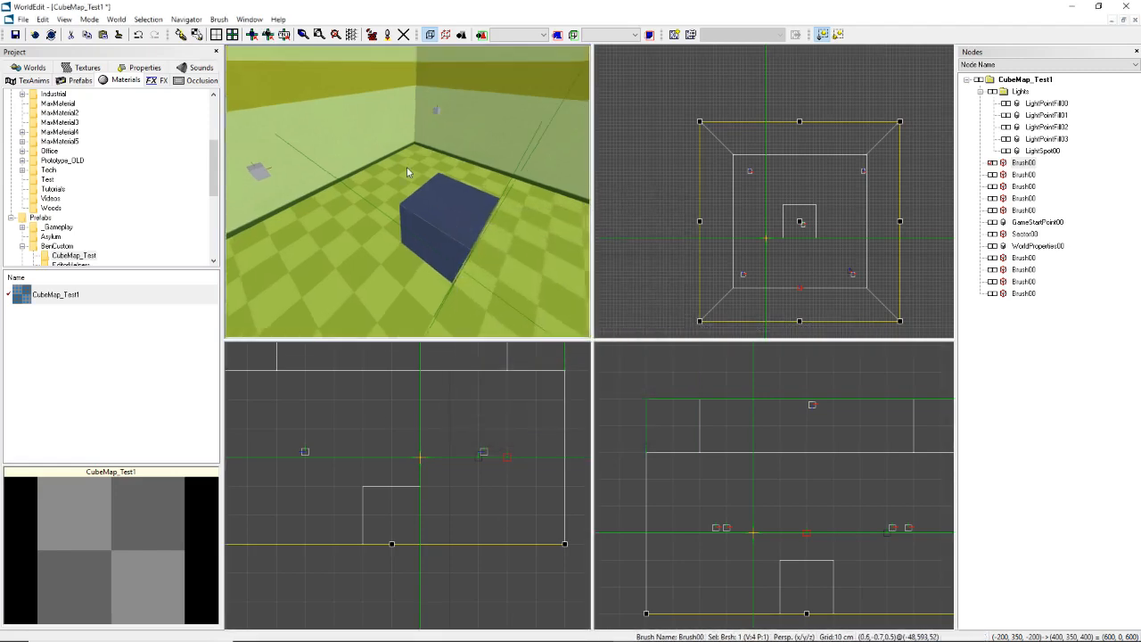
pyautogui.click(371, 36)
pyautogui.click(521, 351)
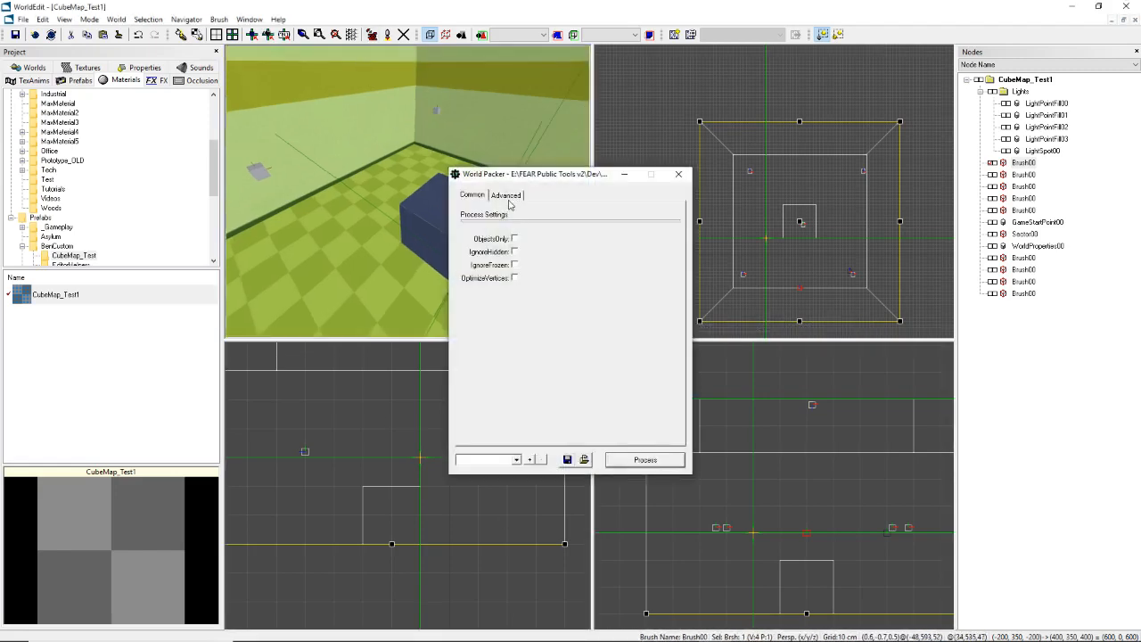
pyautogui.click(638, 460)
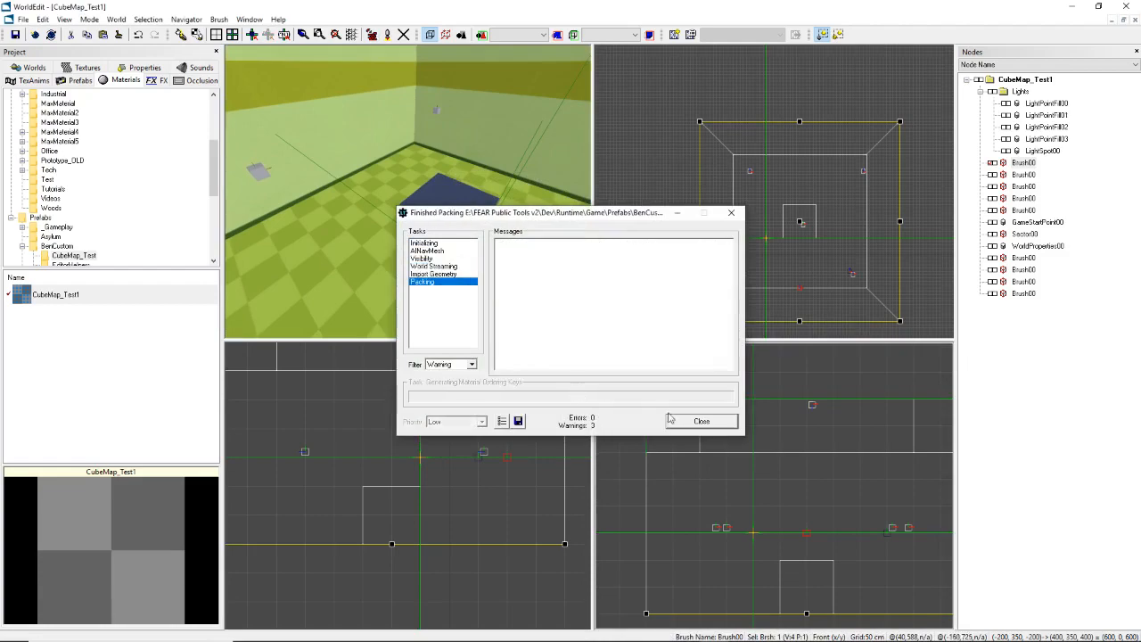
# - Close the World Packer report and inspect the packed room, blue cube and checkered floor in the F.E.A.R. game
pyautogui.click(700, 420)
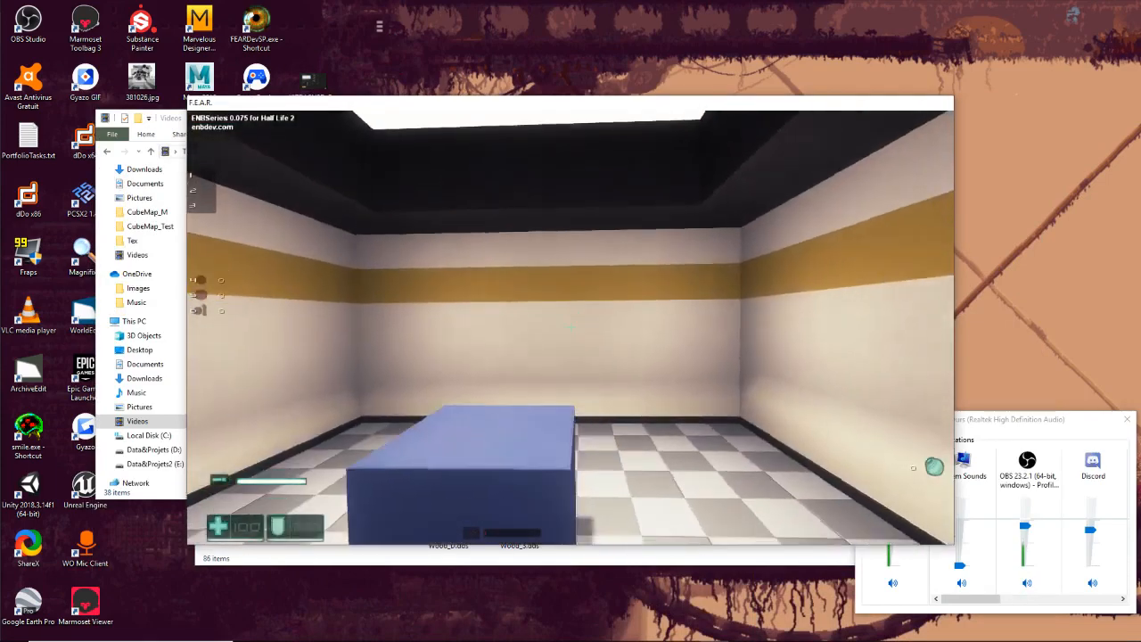
pyautogui.press('s')
pyautogui.press('w')
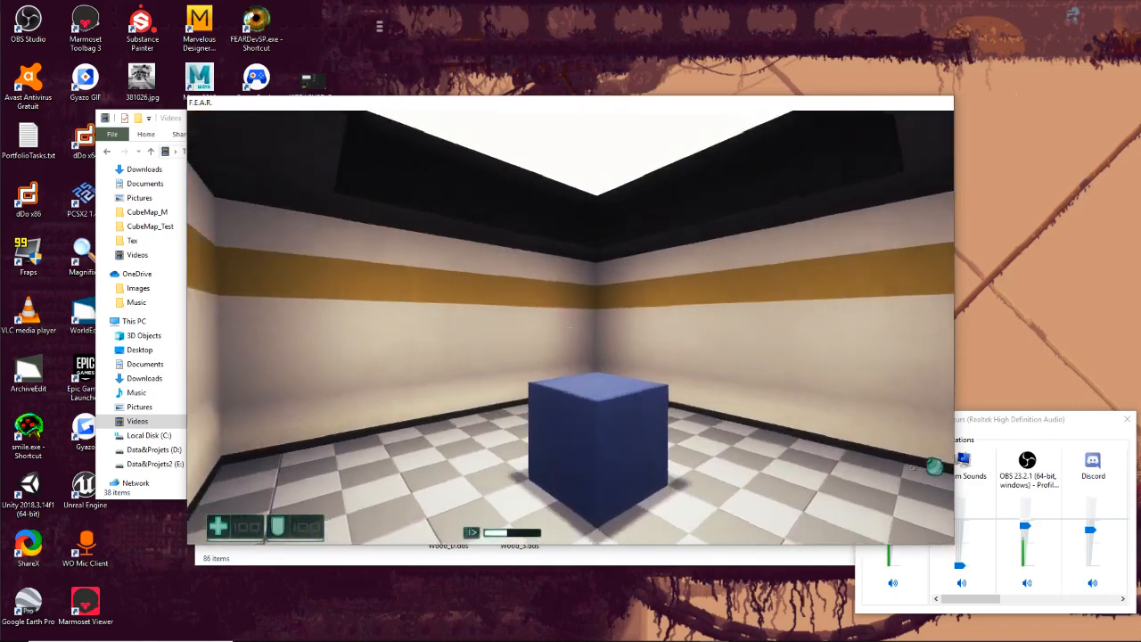
pyautogui.press('Escape')
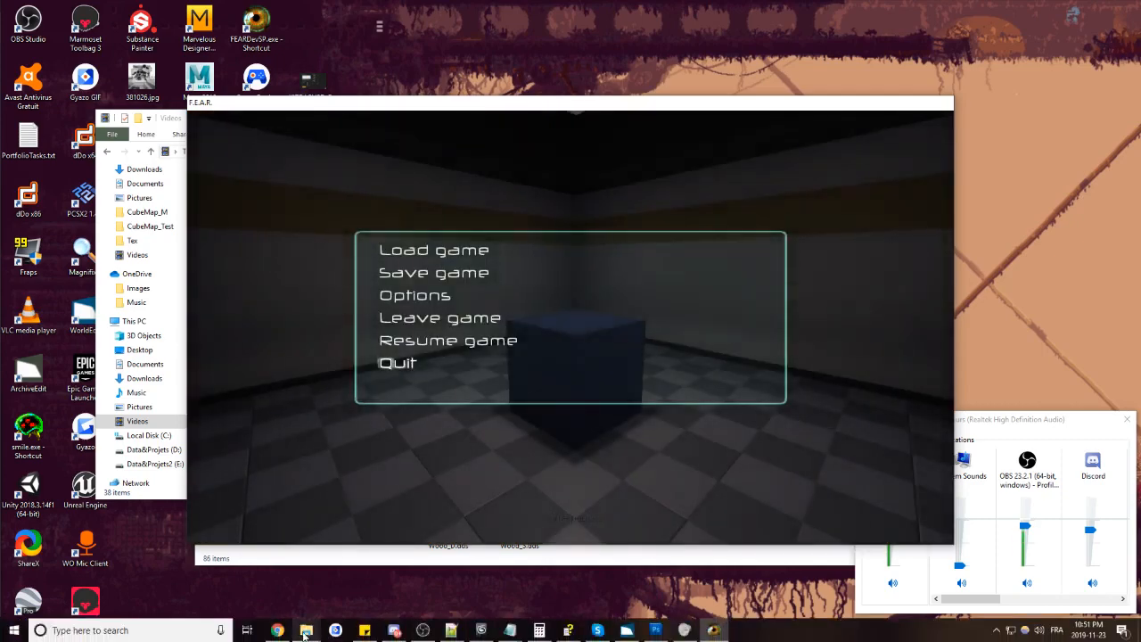
pyautogui.click(394, 630)
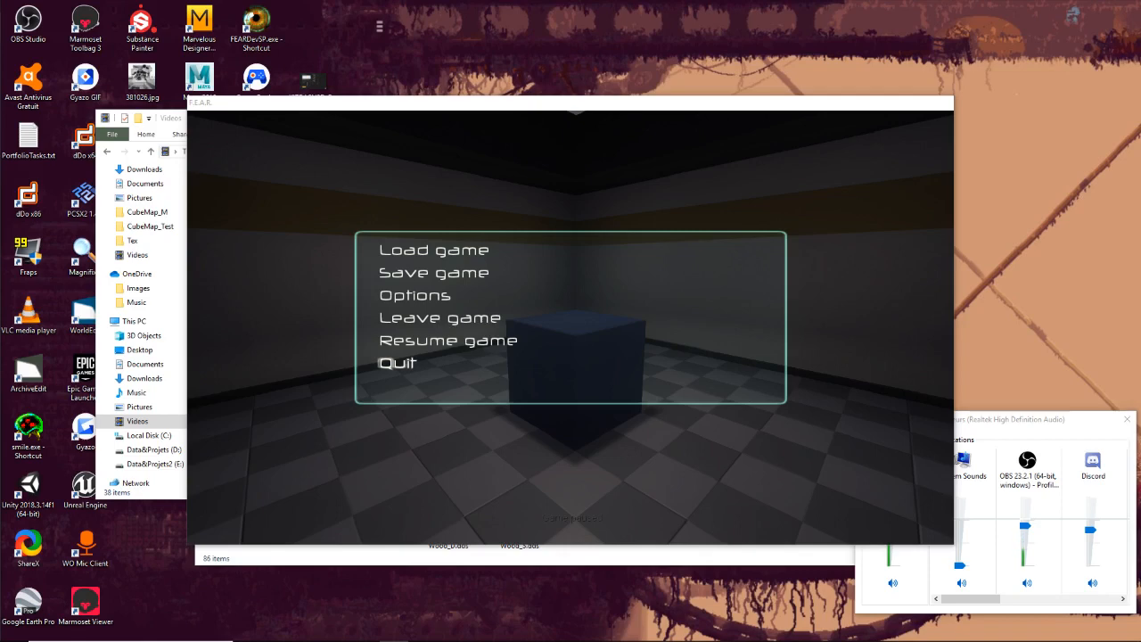
pyautogui.click(325, 415)
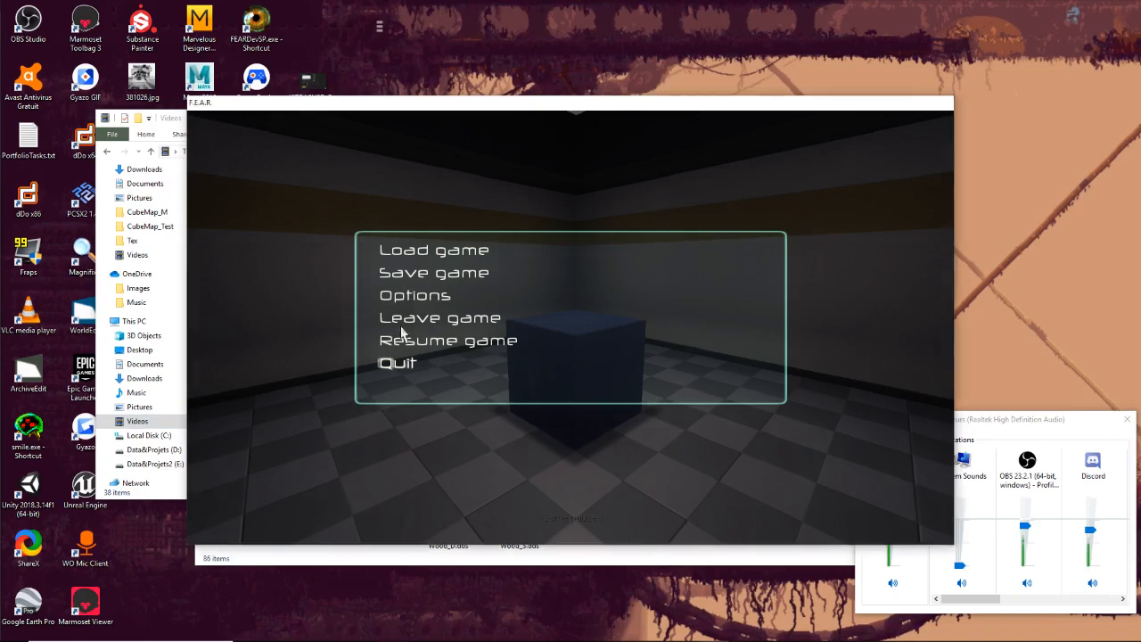
pyautogui.press('Escape')
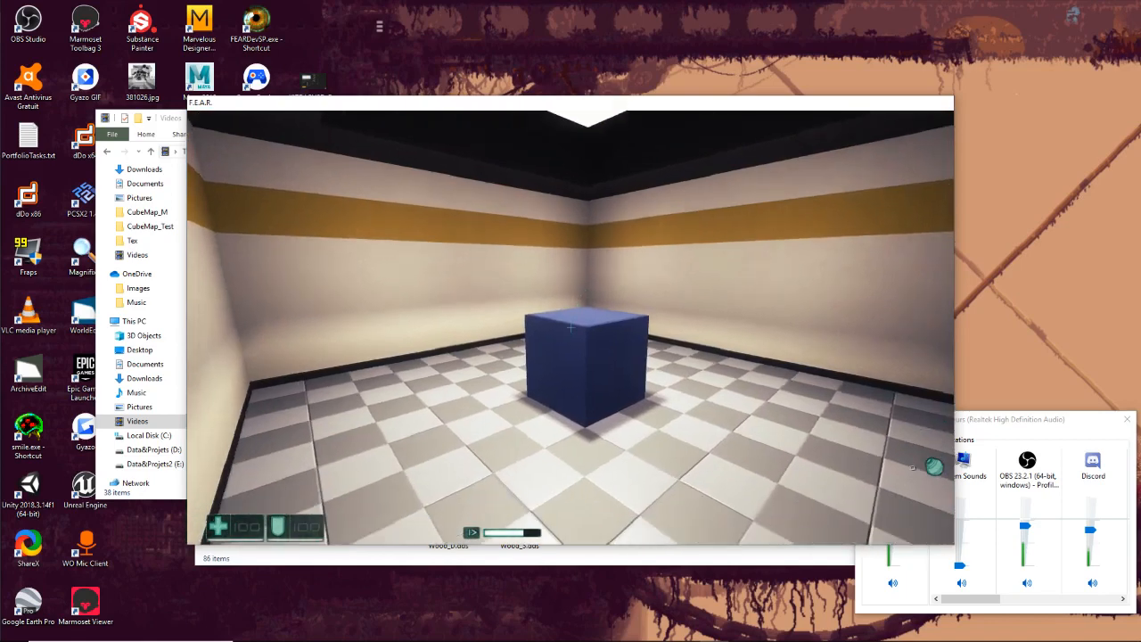
pyautogui.press('w')
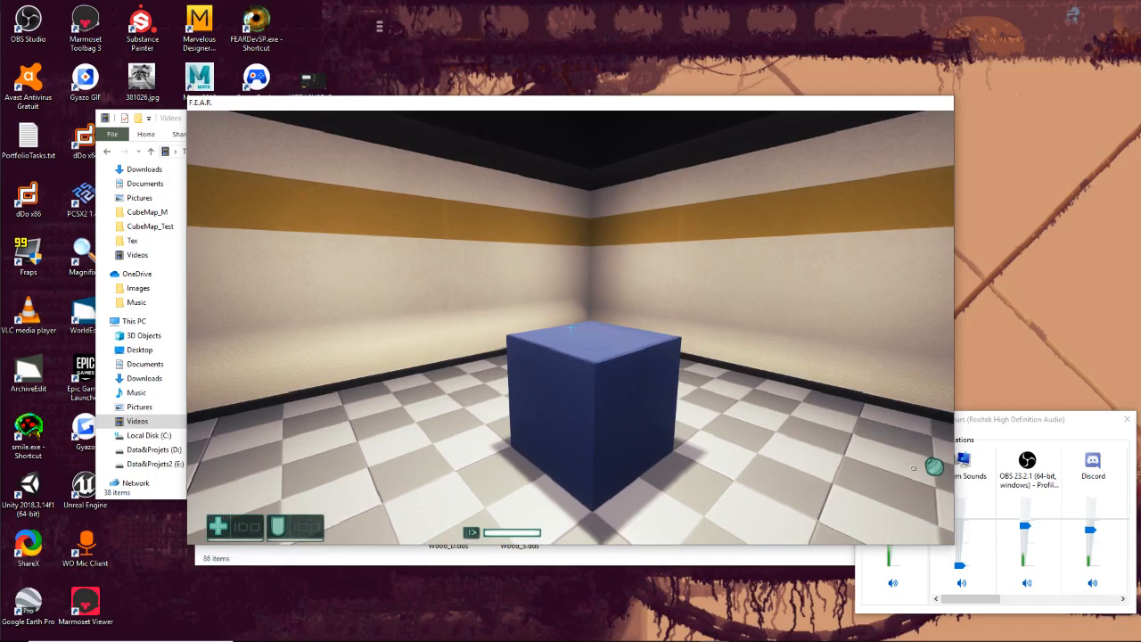
# - Pause the game and switch to File Explorer at the Public Documents\Monolith Productions\FEAR folder
pyautogui.press('Escape')
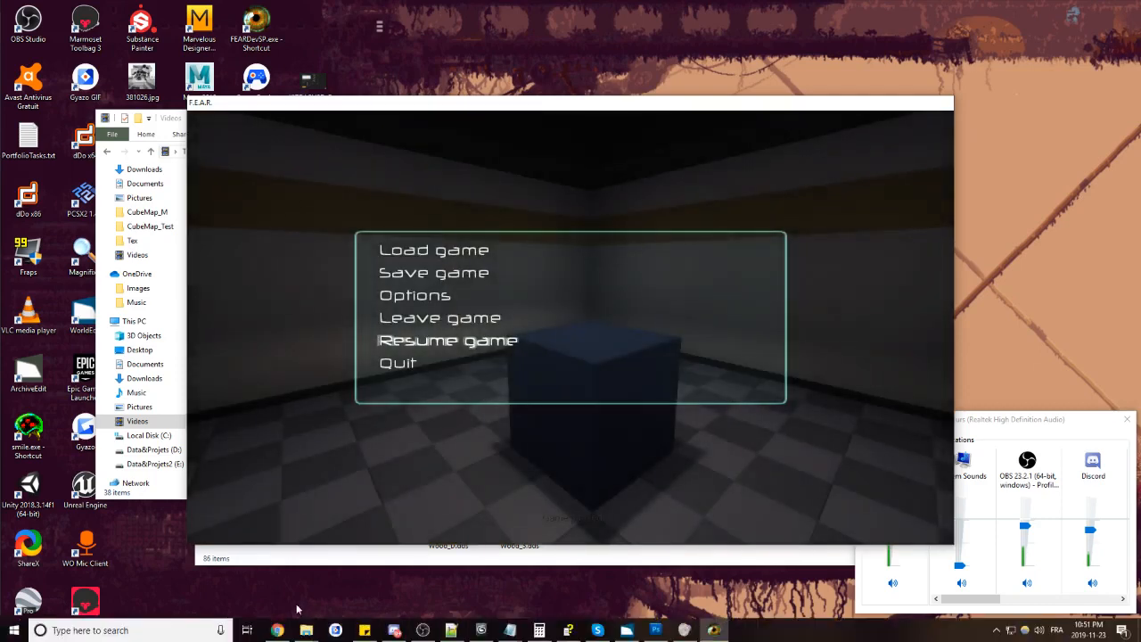
pyautogui.click(305, 629)
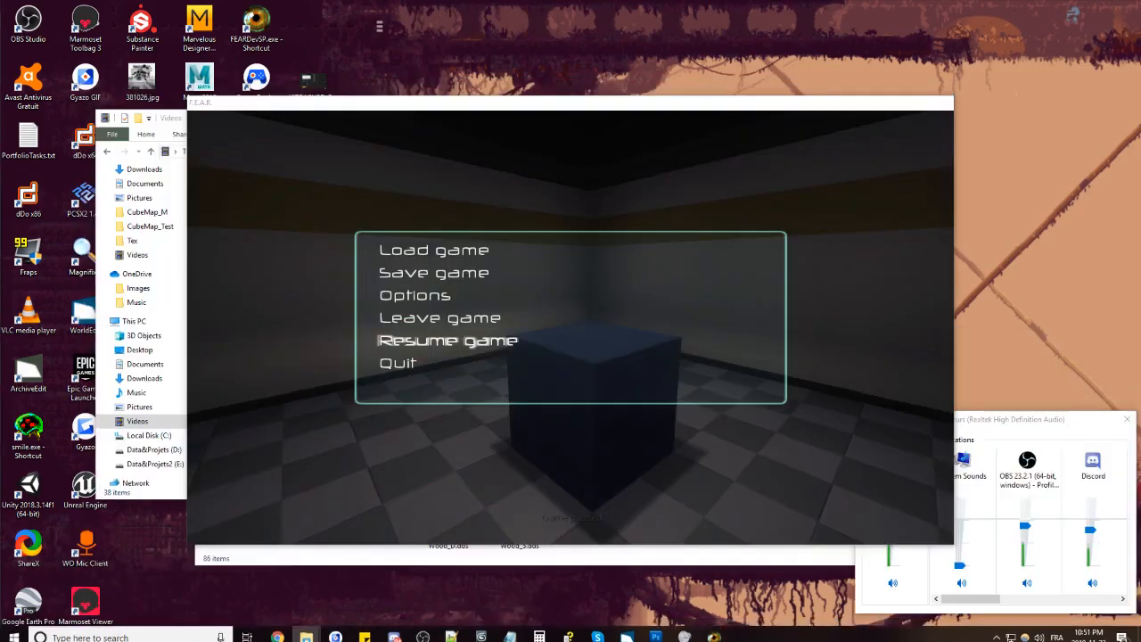
pyautogui.moveTo(0, 182); pyautogui.dragTo(618, 183)
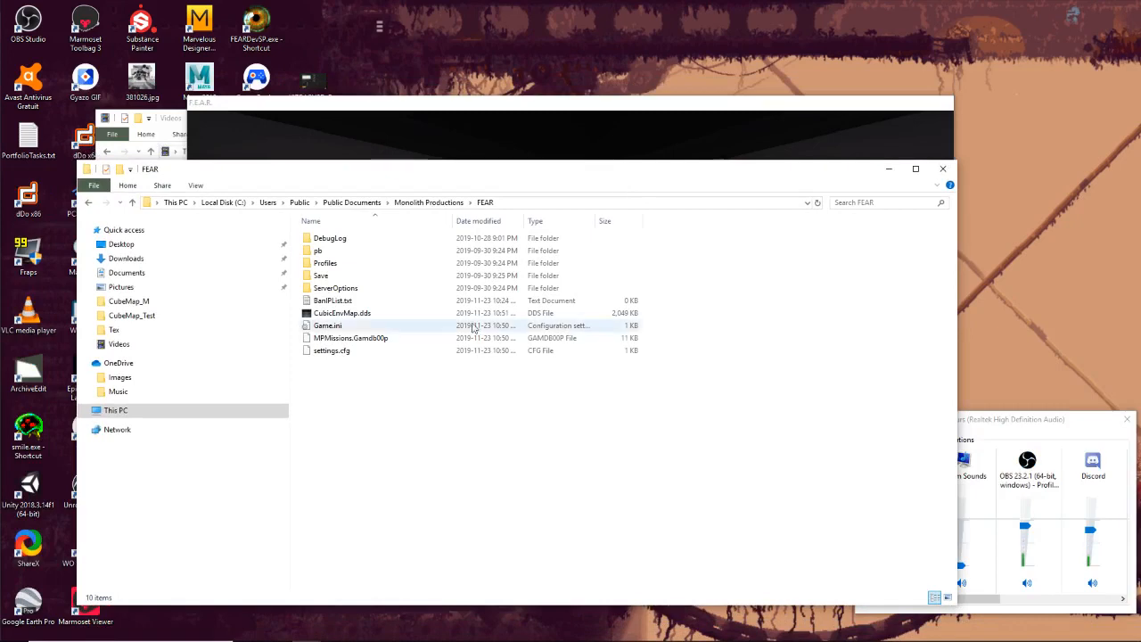
pyautogui.click(514, 203)
pyautogui.moveTo(336, 203)
pyautogui.mouseDown()
pyautogui.moveTo(157, 203)
pyautogui.moveTo(345, 202)
pyautogui.moveTo(321, 203)
pyautogui.mouseUp()
pyautogui.click(185, 203)
pyautogui.click(348, 202)
pyautogui.click(330, 423)
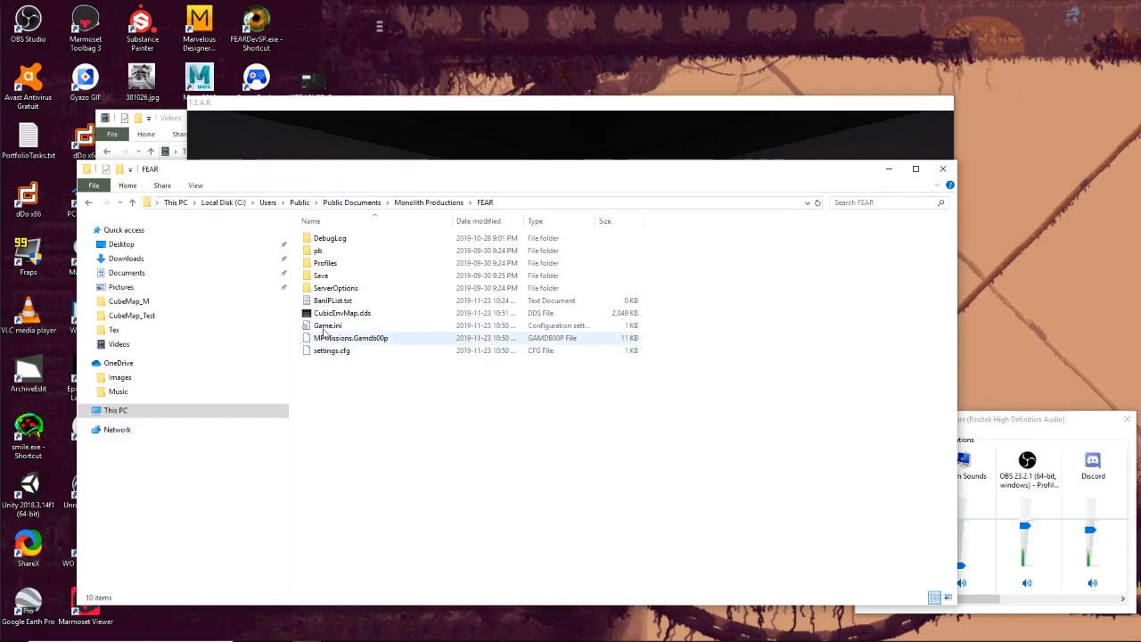
# - Open CubicEnvMap.dds from the FEAR folder in Photoshop
pyautogui.click(332, 314)
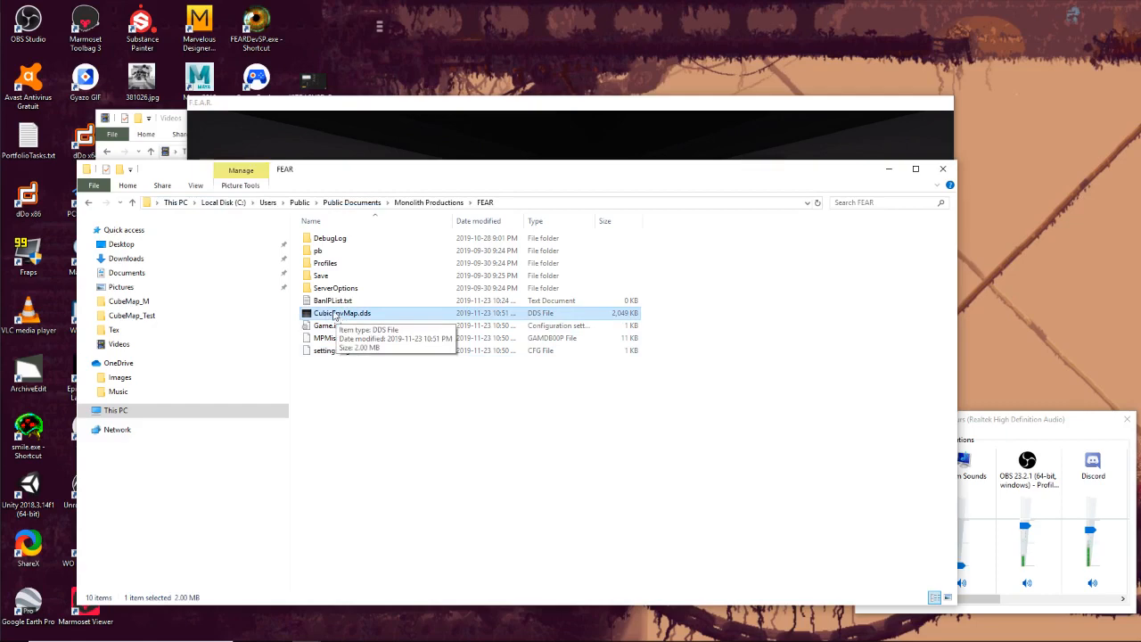
pyautogui.click(354, 380)
pyautogui.click(331, 313)
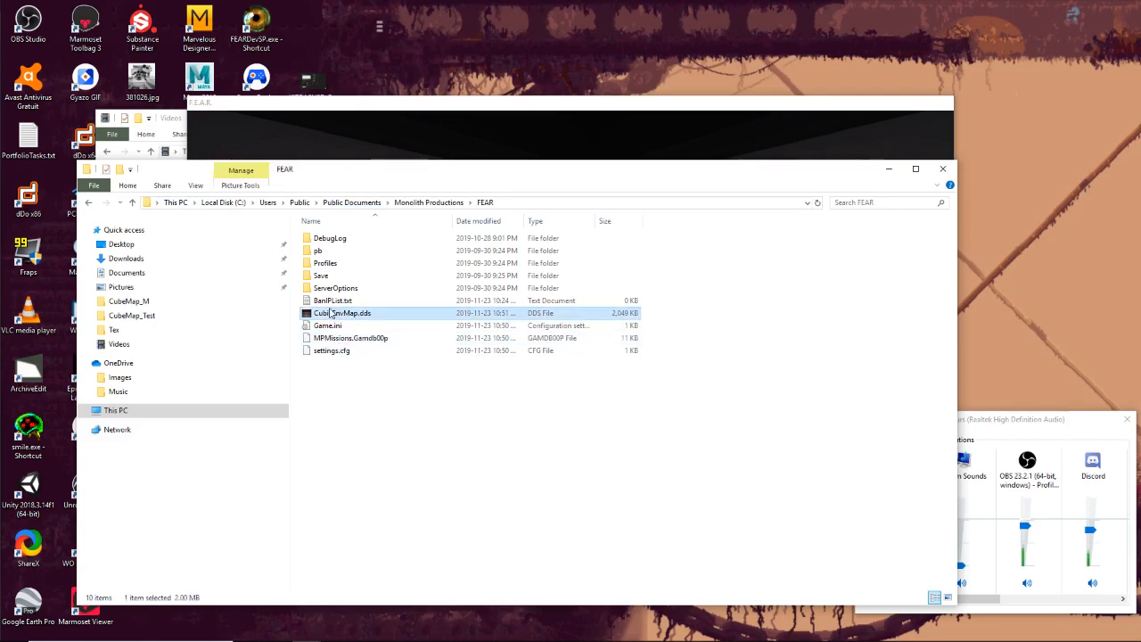
pyautogui.click(350, 366)
pyautogui.click(368, 314)
pyautogui.click(395, 463)
pyautogui.click(352, 314)
pyautogui.doubleClick(350, 318)
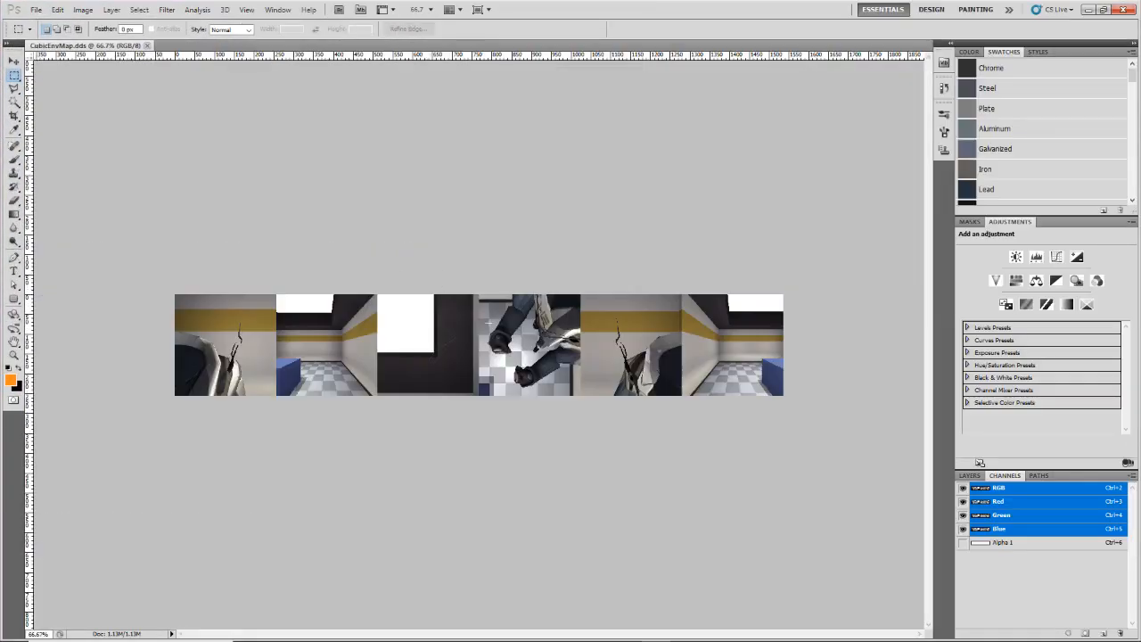
# - Examine the six faces of the CubicEnvMap.dds strip one after another, from the first wall to the last
pyautogui.scroll(4, 393, 367)
pyautogui.moveTo(283, 354); pyautogui.dragTo(508, 385)
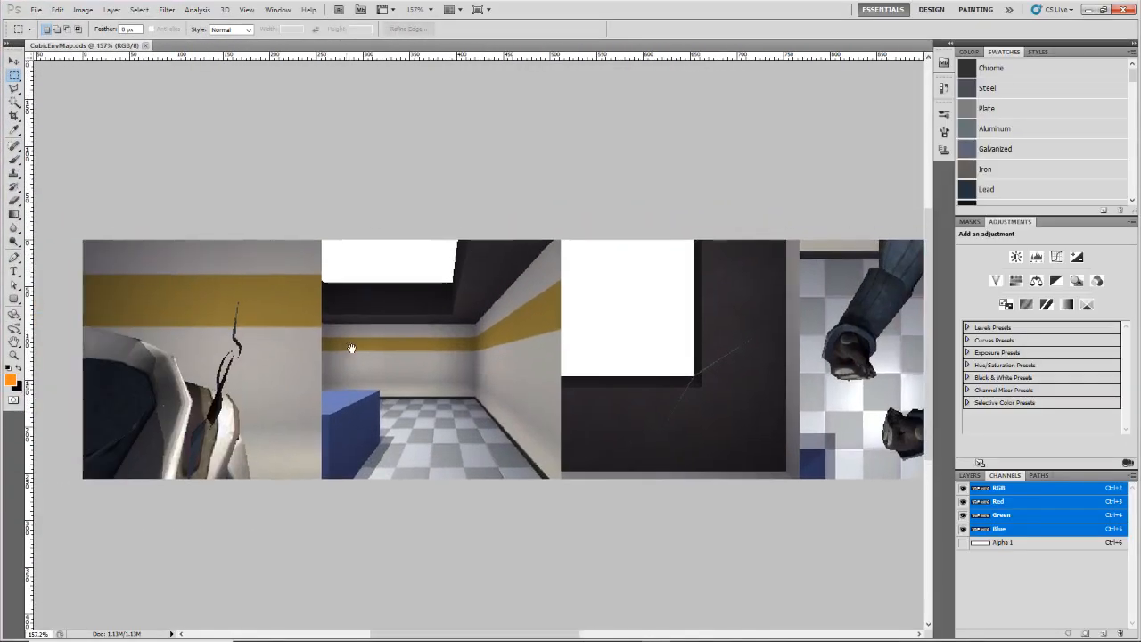
pyautogui.moveTo(351, 347); pyautogui.dragTo(438, 367)
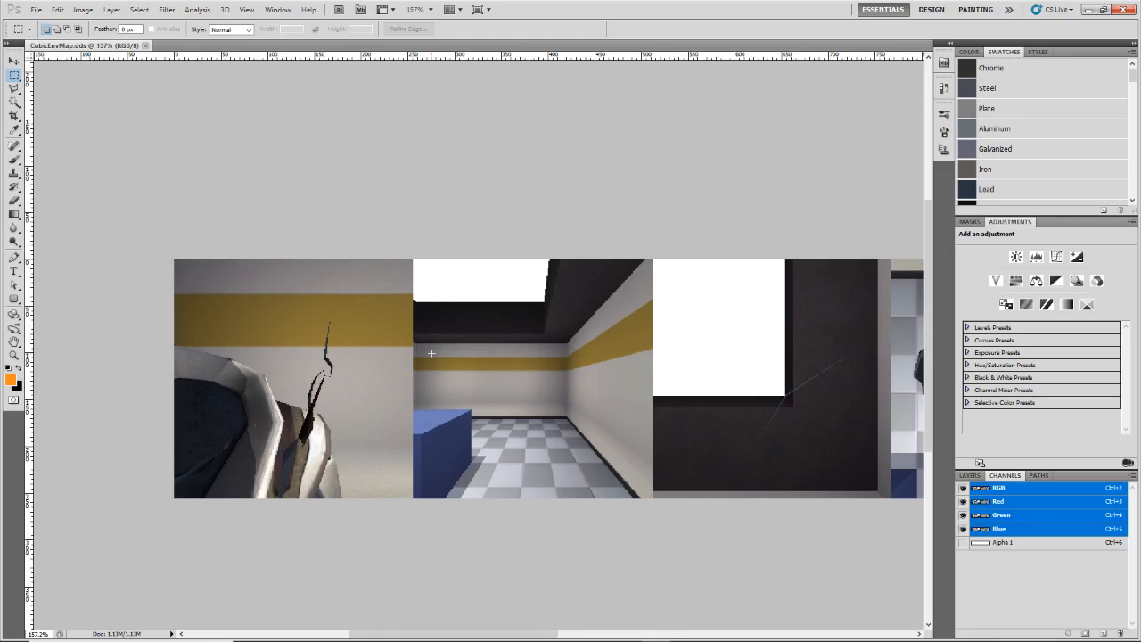
pyautogui.scroll(-5, 387, 333)
pyautogui.moveTo(609, 374); pyautogui.dragTo(350, 400)
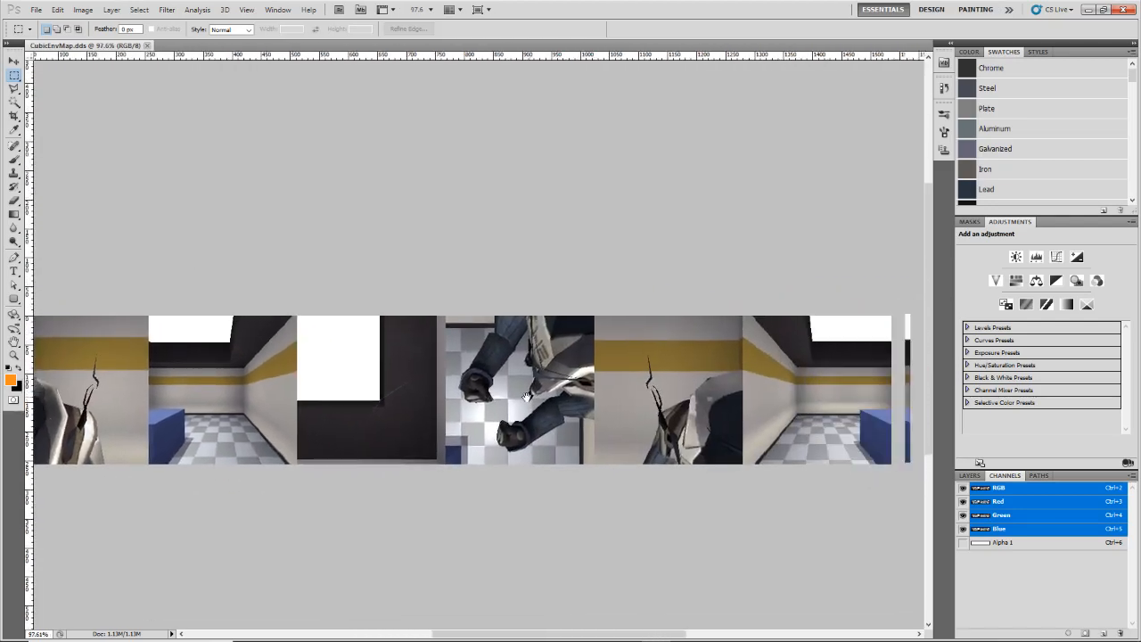
pyautogui.scroll(5, 524, 401)
pyautogui.scroll(2, 524, 401)
pyautogui.moveTo(603, 482); pyautogui.dragTo(602, 481)
pyautogui.moveTo(533, 408); pyautogui.dragTo(564, 387)
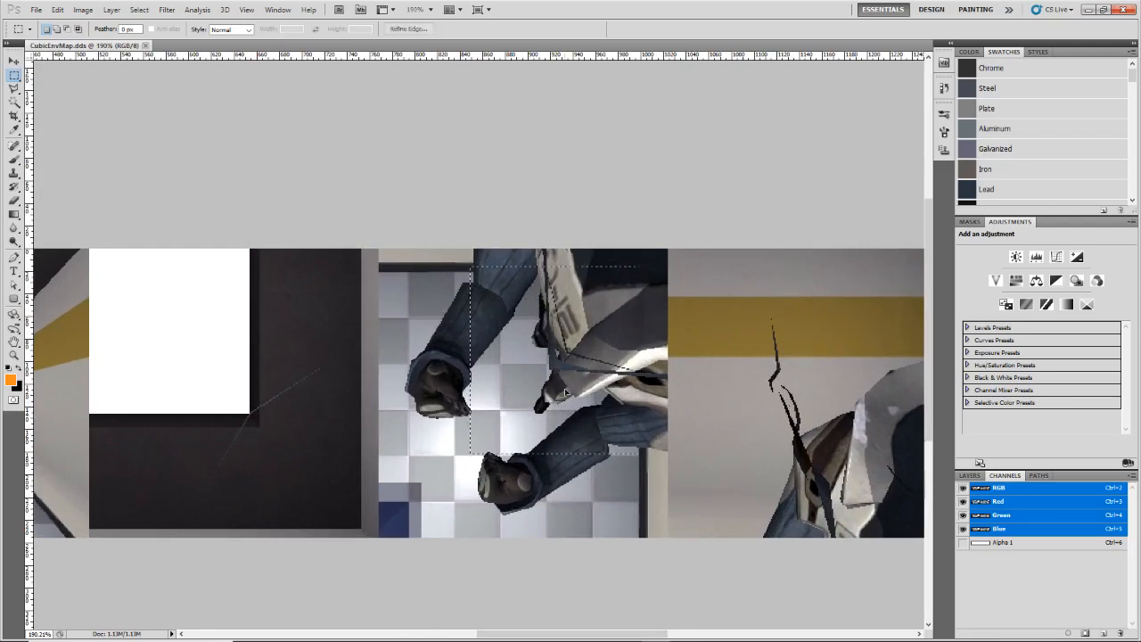
pyautogui.click(552, 434)
pyautogui.scroll(-5, 523, 369)
pyautogui.moveTo(730, 382); pyautogui.dragTo(493, 385)
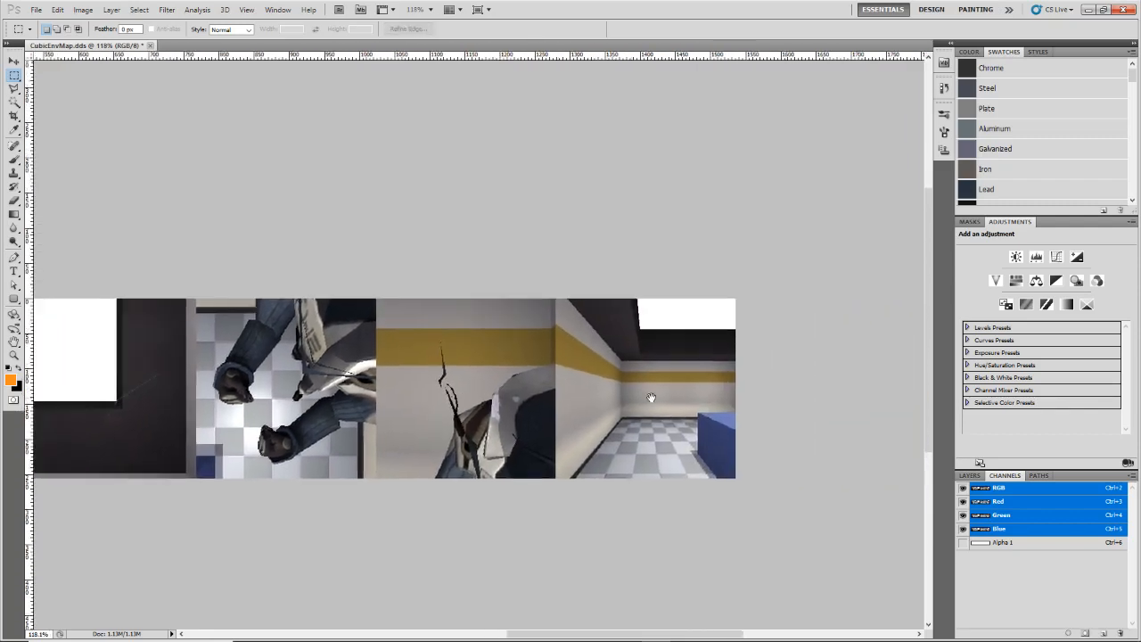
pyautogui.moveTo(649, 397); pyautogui.dragTo(876, 426)
pyautogui.moveTo(330, 418); pyautogui.dragTo(538, 410)
pyautogui.moveTo(236, 404); pyautogui.dragTo(390, 392)
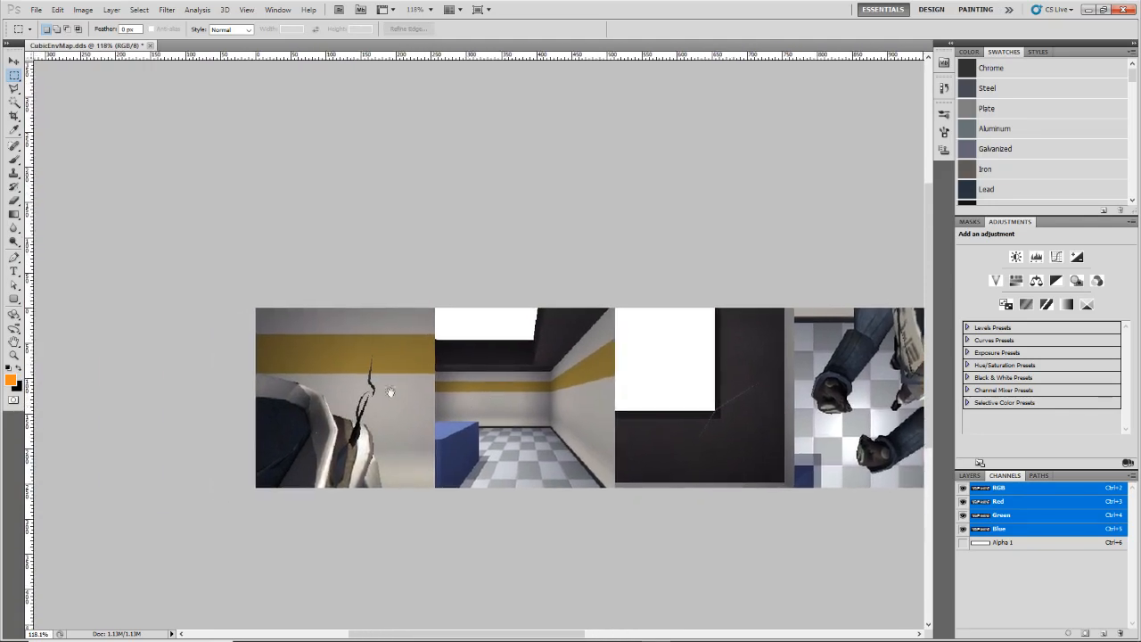
# - Mark areas on individual cube map faces with rectangular selections to compare the directions they show, and review the full strip
pyautogui.scroll(6, 298, 418)
pyautogui.scroll(-11, 307, 416)
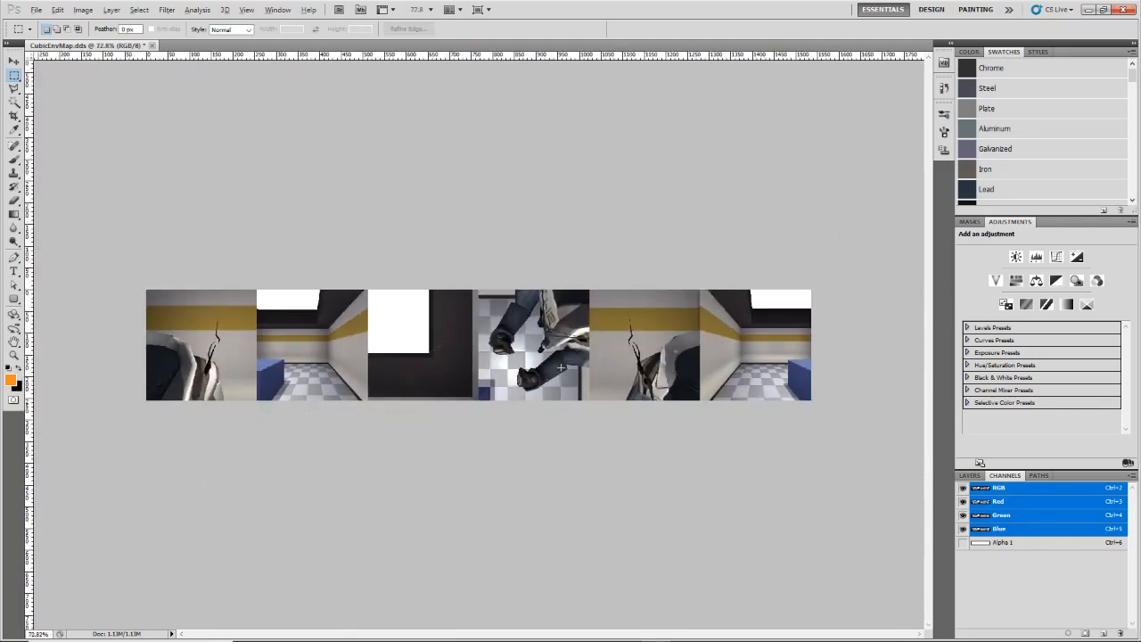
pyautogui.scroll(7, 270, 339)
pyautogui.moveTo(267, 355); pyautogui.dragTo(414, 373)
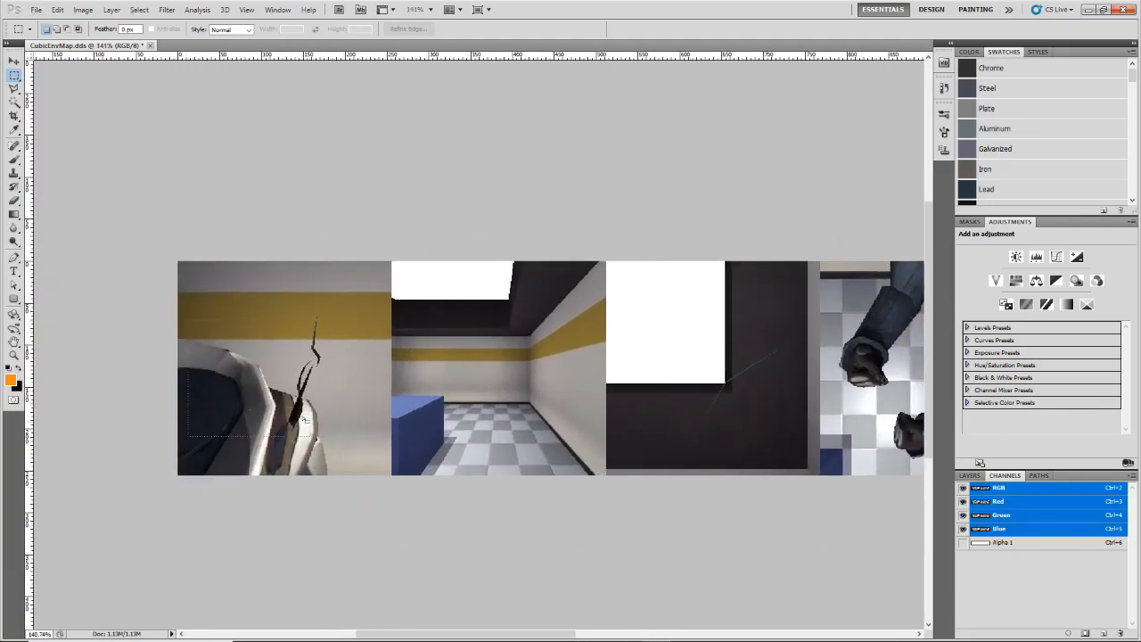
pyautogui.moveTo(418, 322); pyautogui.dragTo(552, 440)
pyautogui.moveTo(488, 390); pyautogui.dragTo(503, 391)
pyautogui.moveTo(495, 394); pyautogui.dragTo(258, 400)
pyautogui.moveTo(326, 397); pyautogui.dragTo(517, 399)
pyautogui.moveTo(522, 403); pyautogui.dragTo(472, 415)
pyautogui.moveTo(471, 414); pyautogui.dragTo(750, 420)
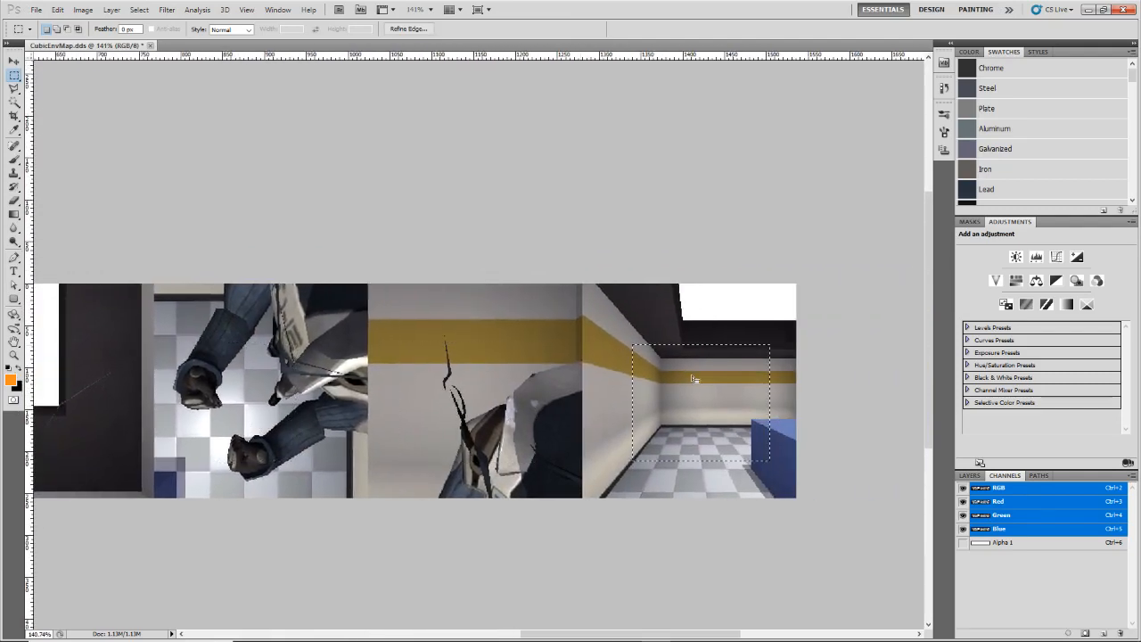
pyautogui.scroll(-4, 537, 388)
pyautogui.scroll(3, 486, 380)
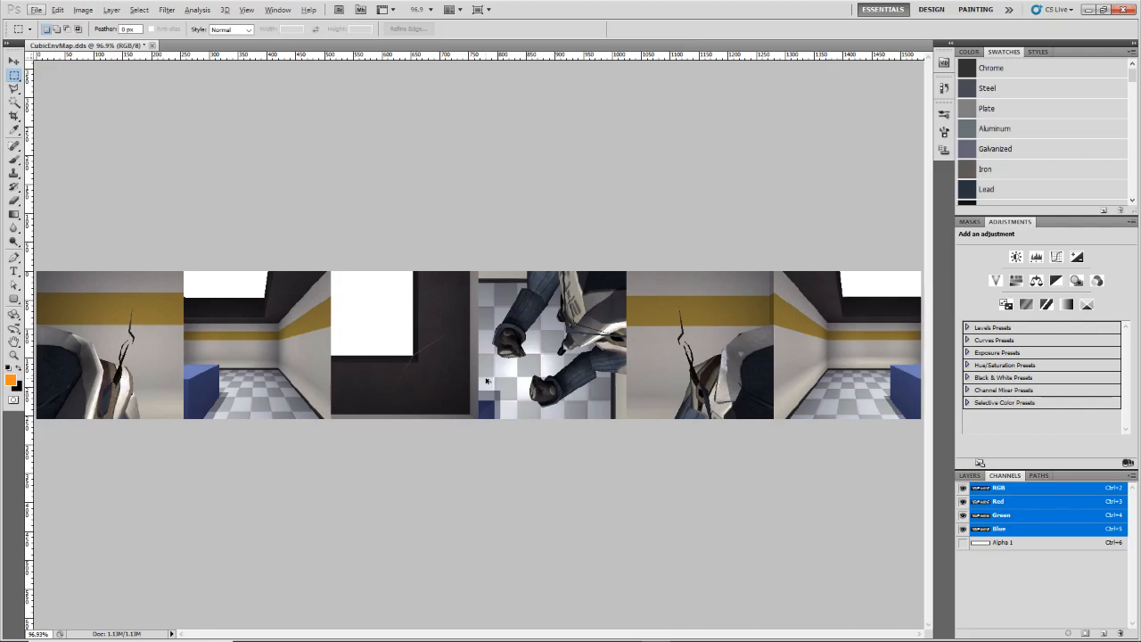
# - Minimize Photoshop, switch back to the F.E.A.R. game and resume play
pyautogui.click(1087, 10)
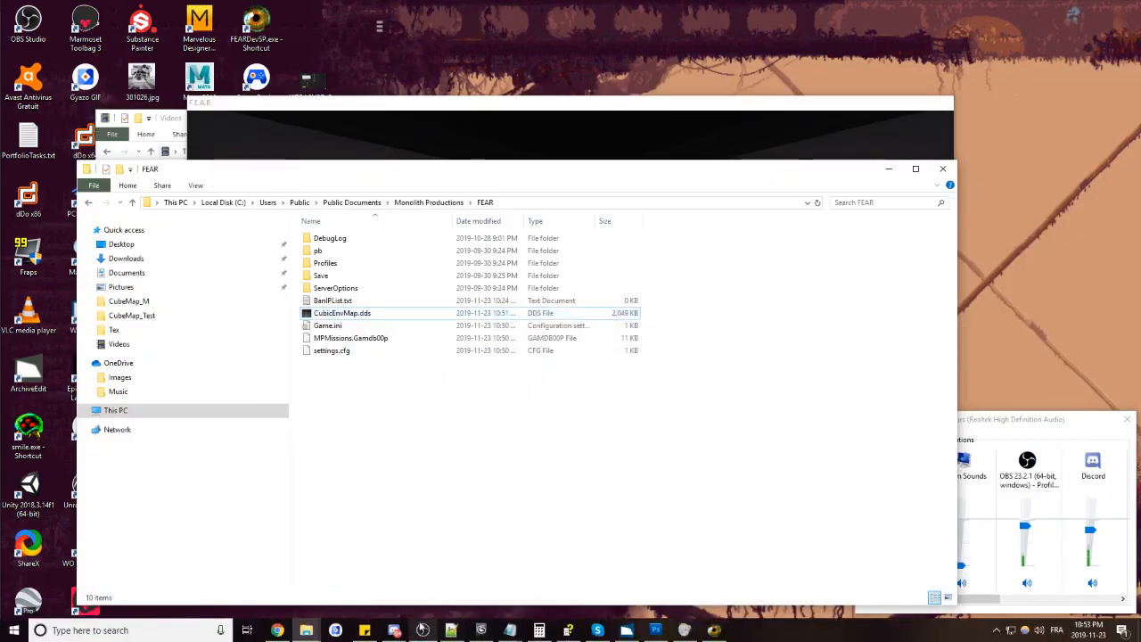
pyautogui.click(712, 630)
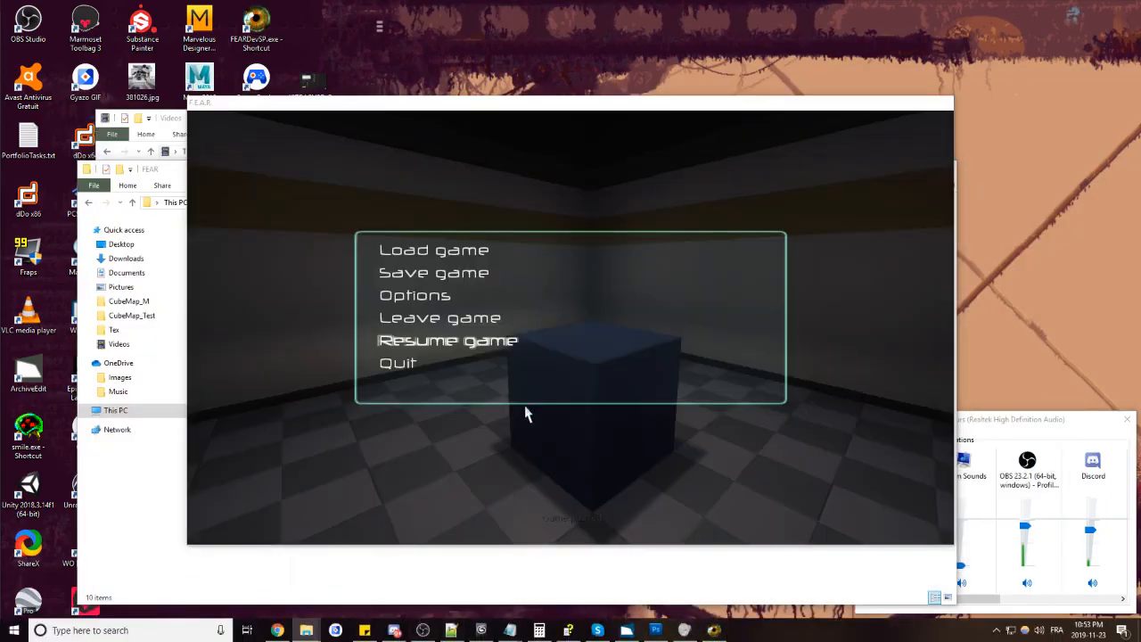
pyautogui.click(440, 344)
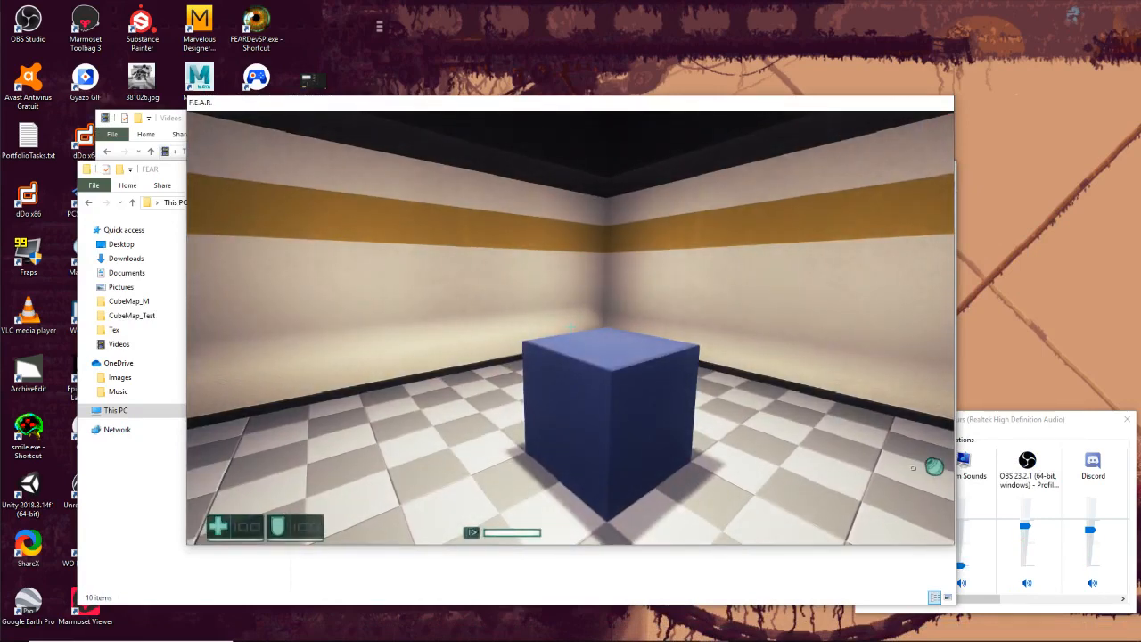
pyautogui.press('Escape')
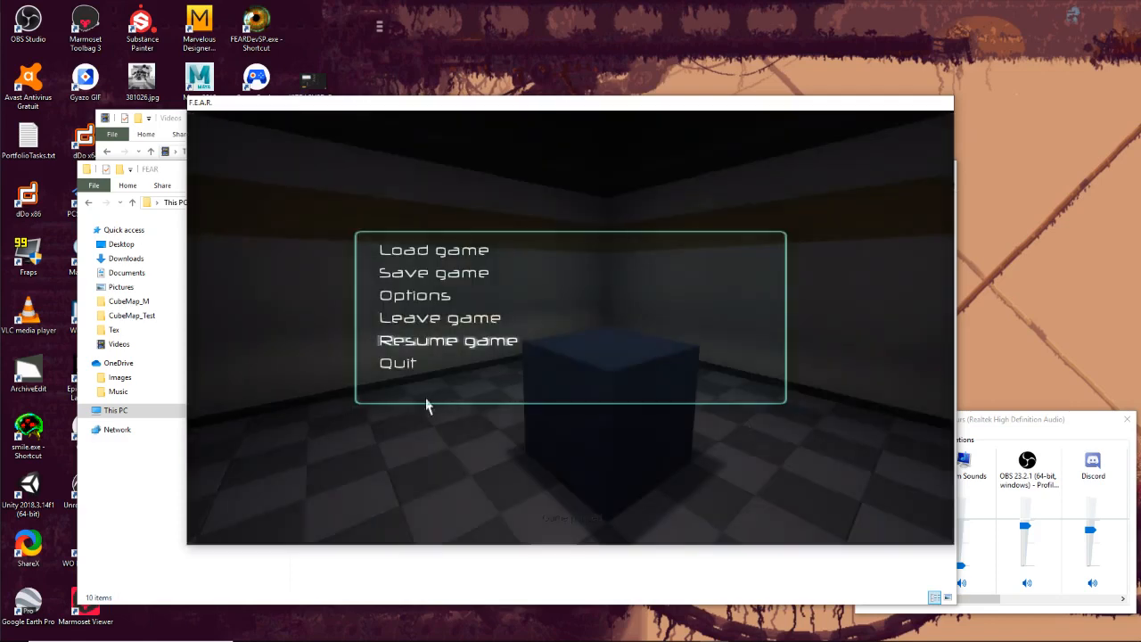
pyautogui.press('Escape')
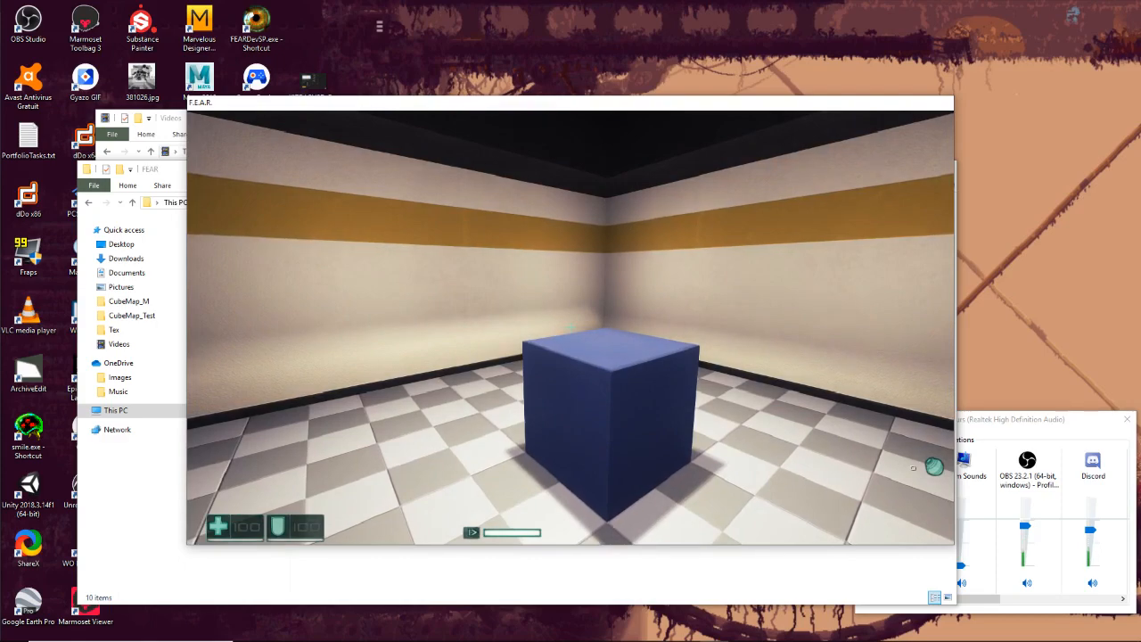
# - Turn on spectator mode and fly the camera around the blue cube, aiming down at the floor
pyautogui.press('F2')
pyautogui.press('w')
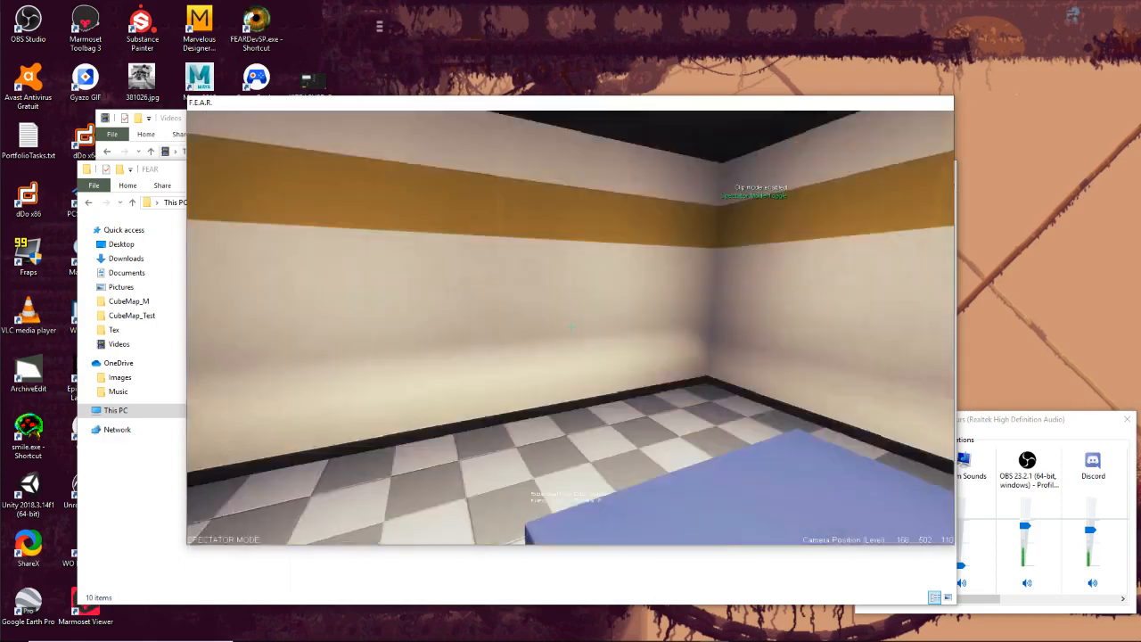
pyautogui.press('s')
pyautogui.press('a')
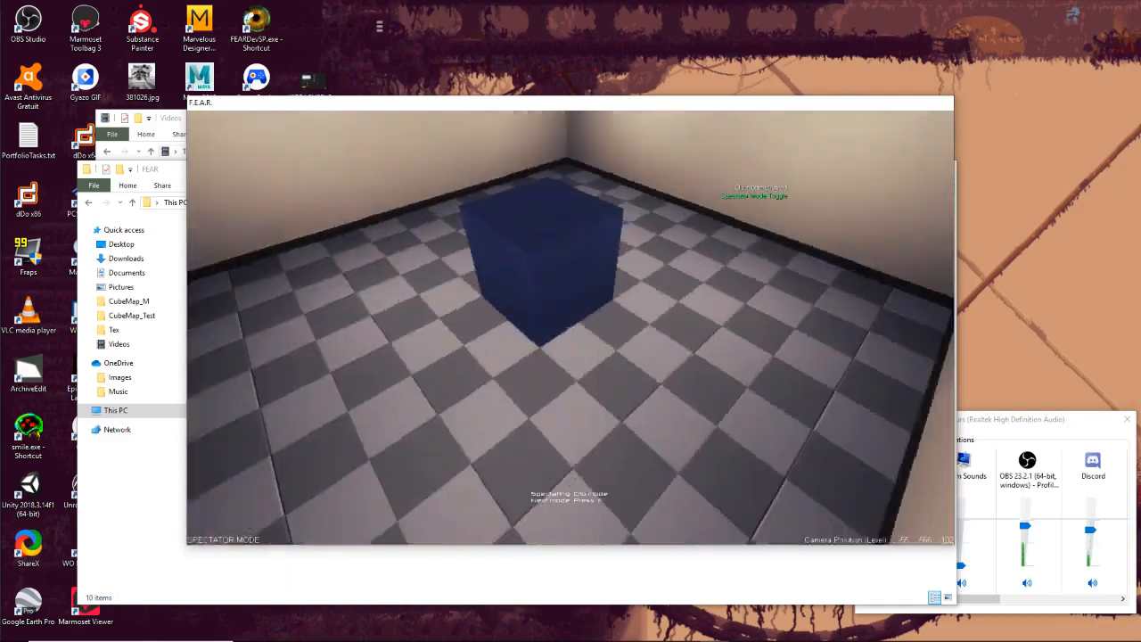
pyautogui.press('a')
pyautogui.press('d')
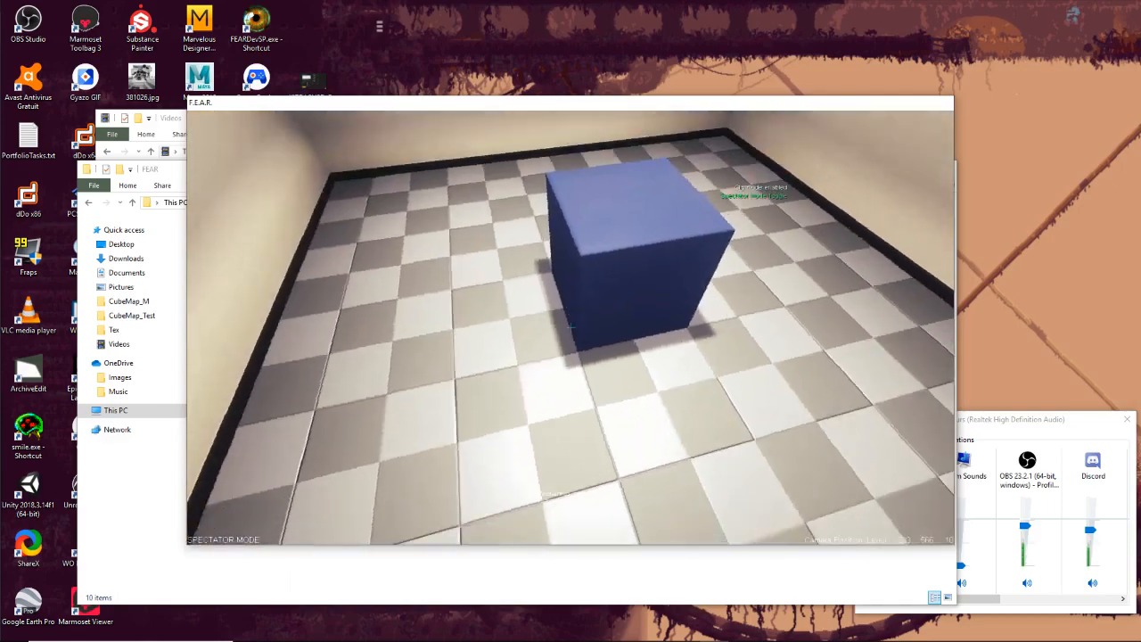
pyautogui.press('d')
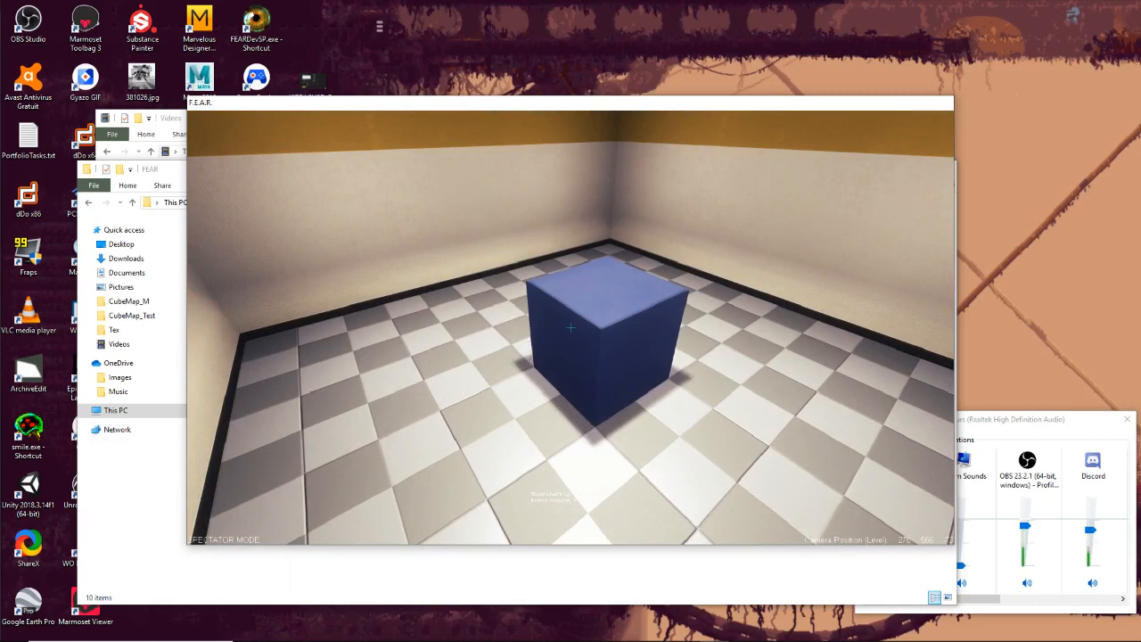
pyautogui.press('a')
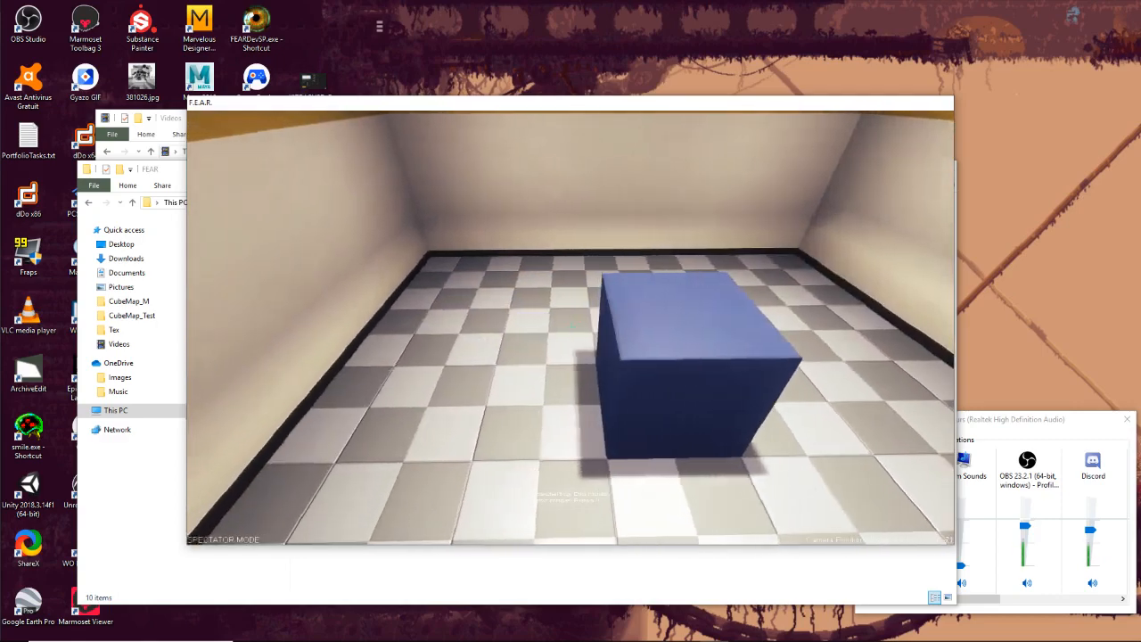
pyautogui.press('a')
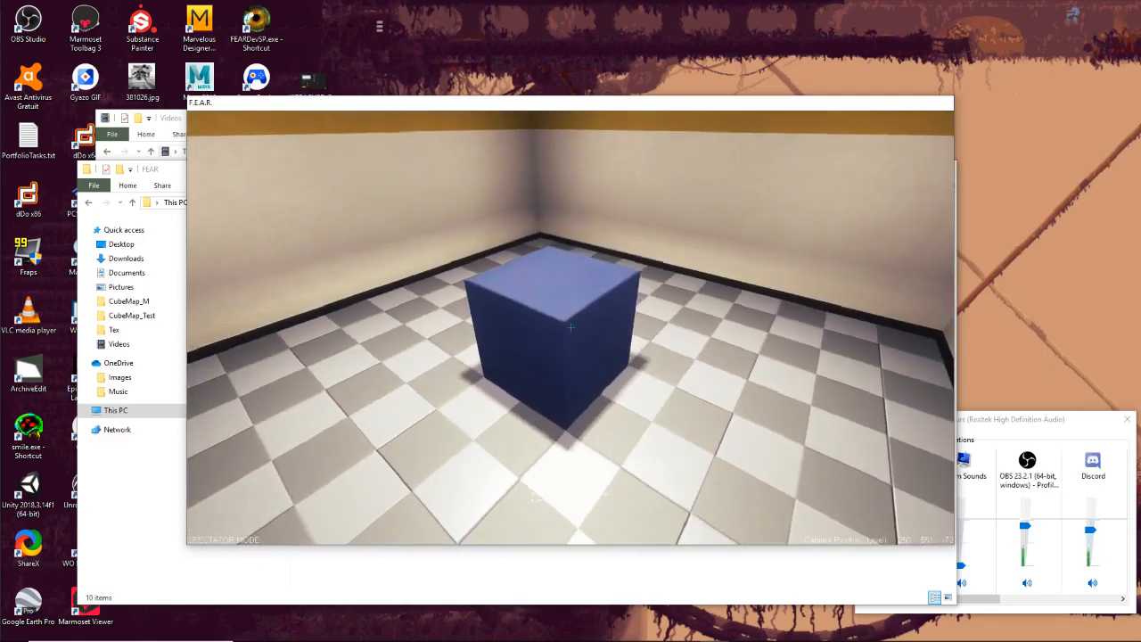
# - Fly the spectator camera directly above the blue cube and line it up with the cube's centre for the cube map capture
pyautogui.press('a')
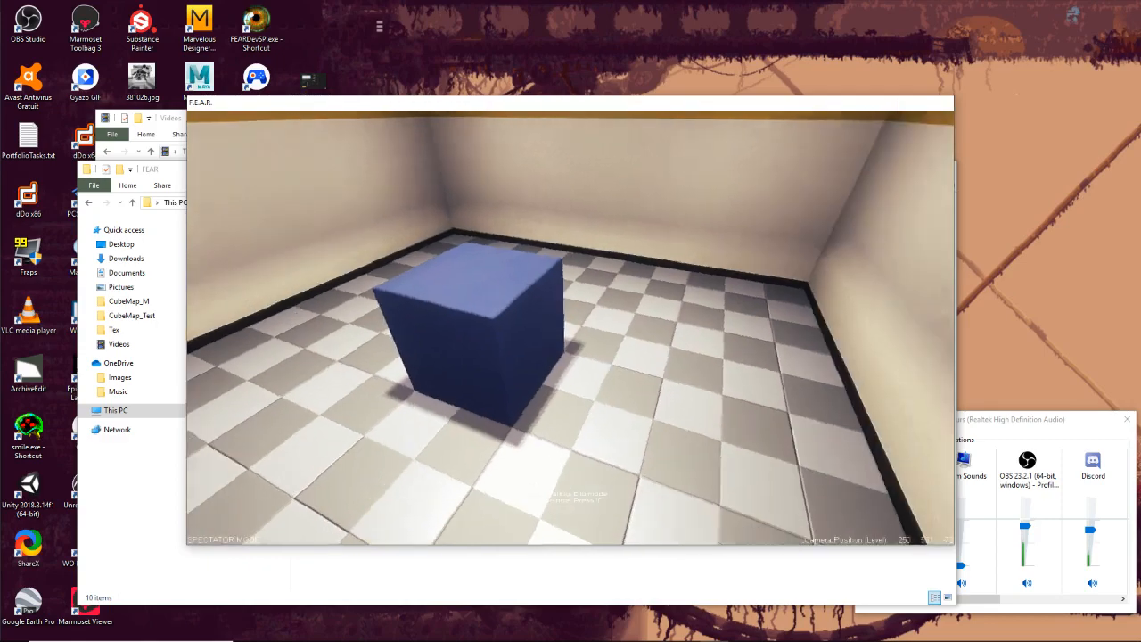
pyautogui.press('d')
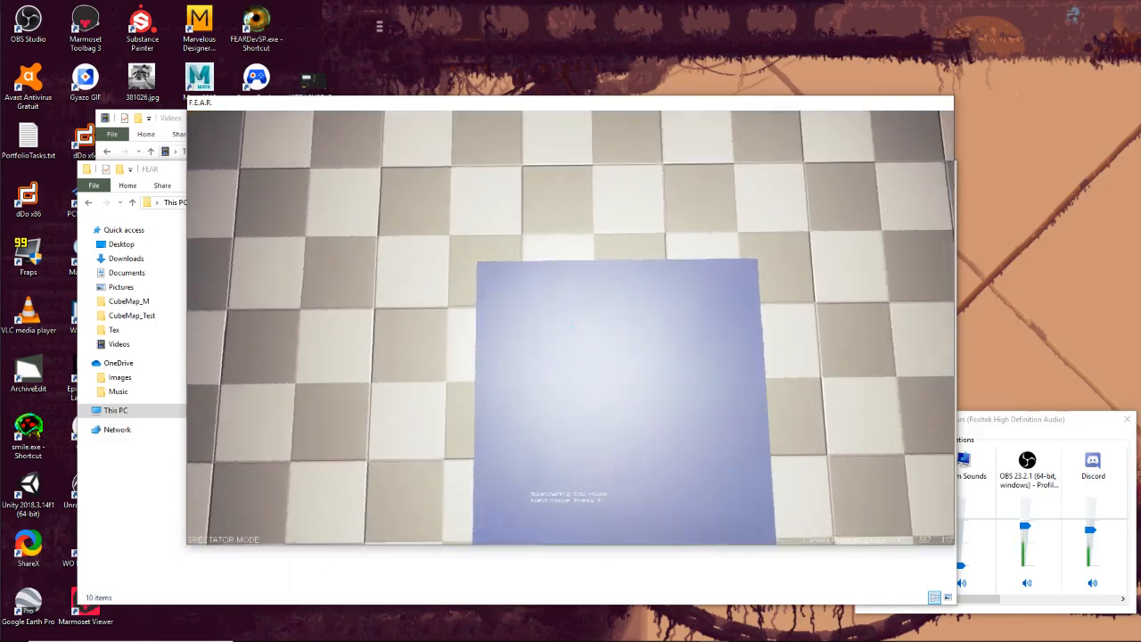
pyautogui.press('d')
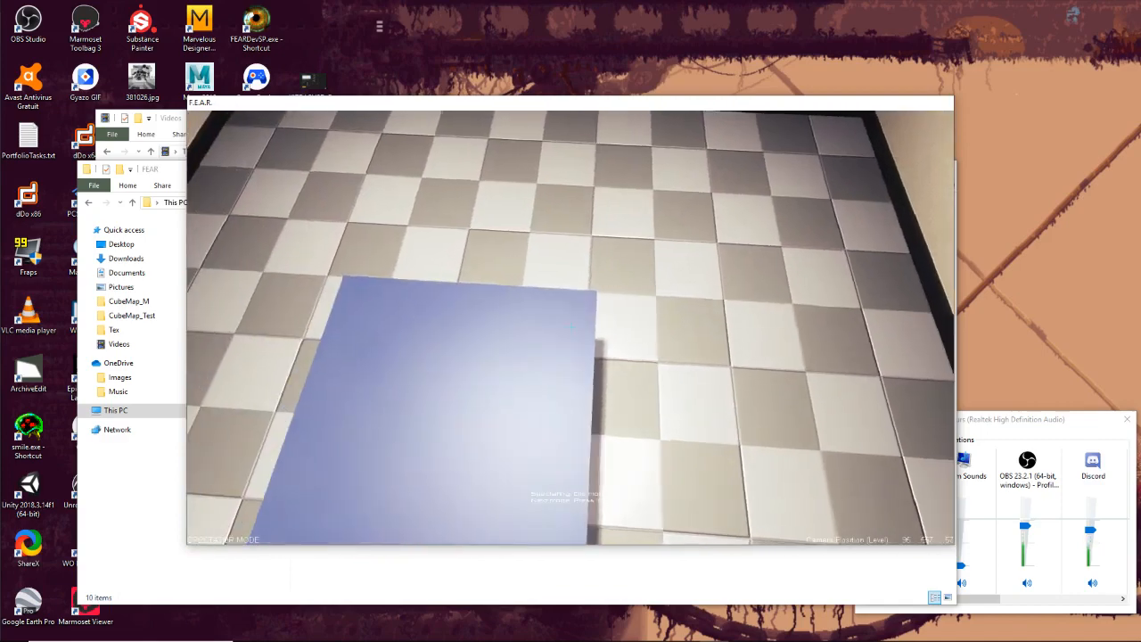
pyautogui.press('d')
pyautogui.press('a')
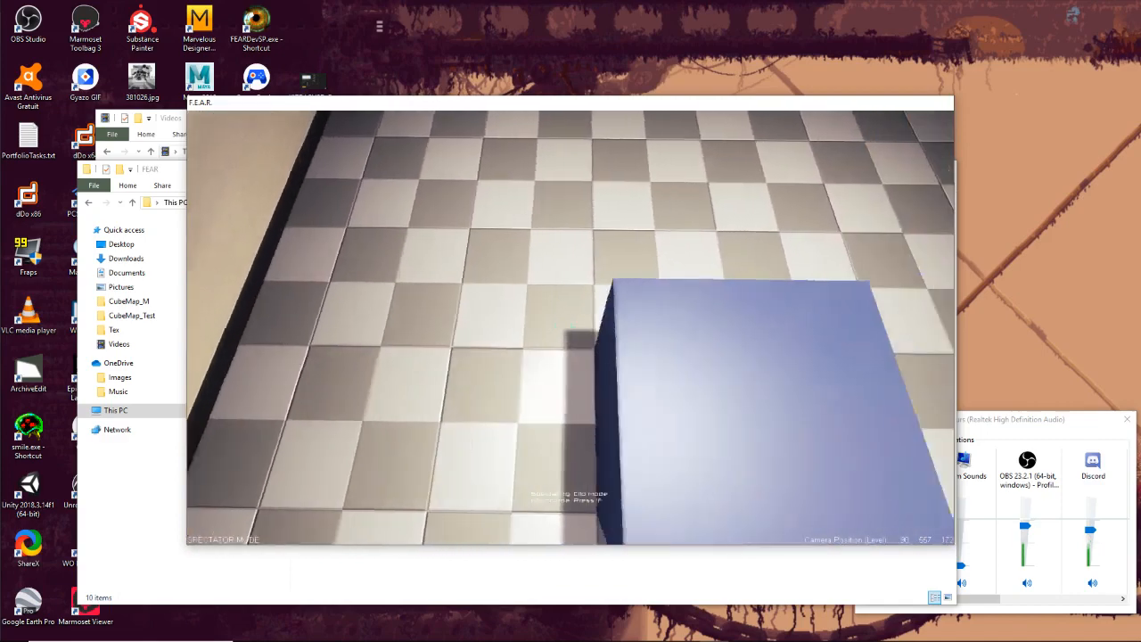
pyautogui.press('d')
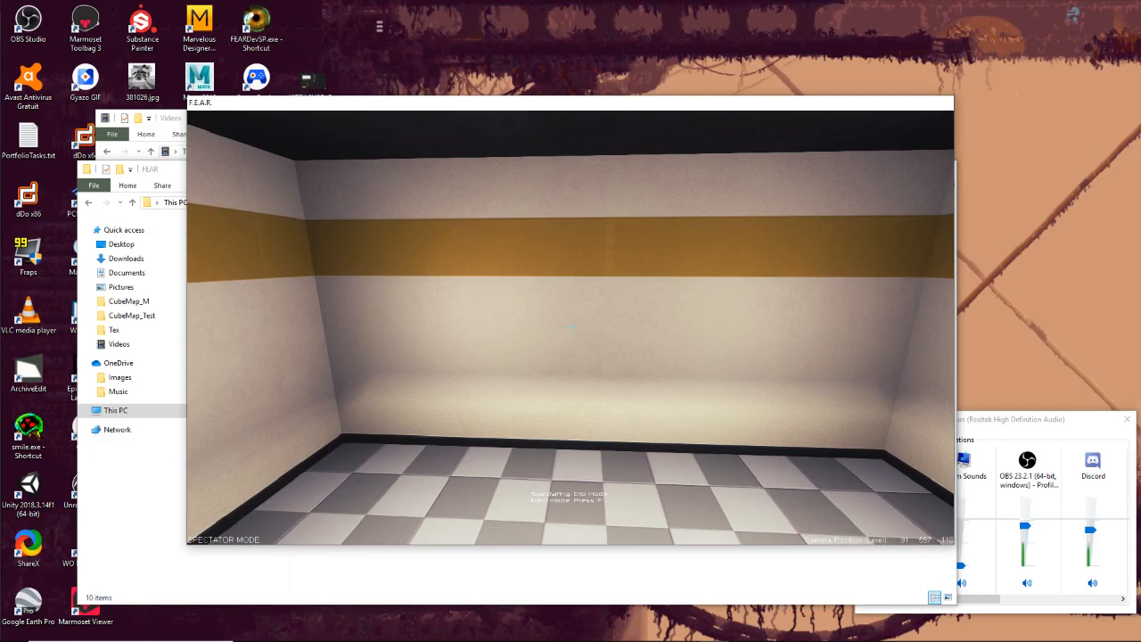
# - Pause the game and open the captured CubicEnvMap.dds from the FEAR folder in Photoshop, loading it using default sizes
pyautogui.press('Escape')
pyautogui.click(552, 584)
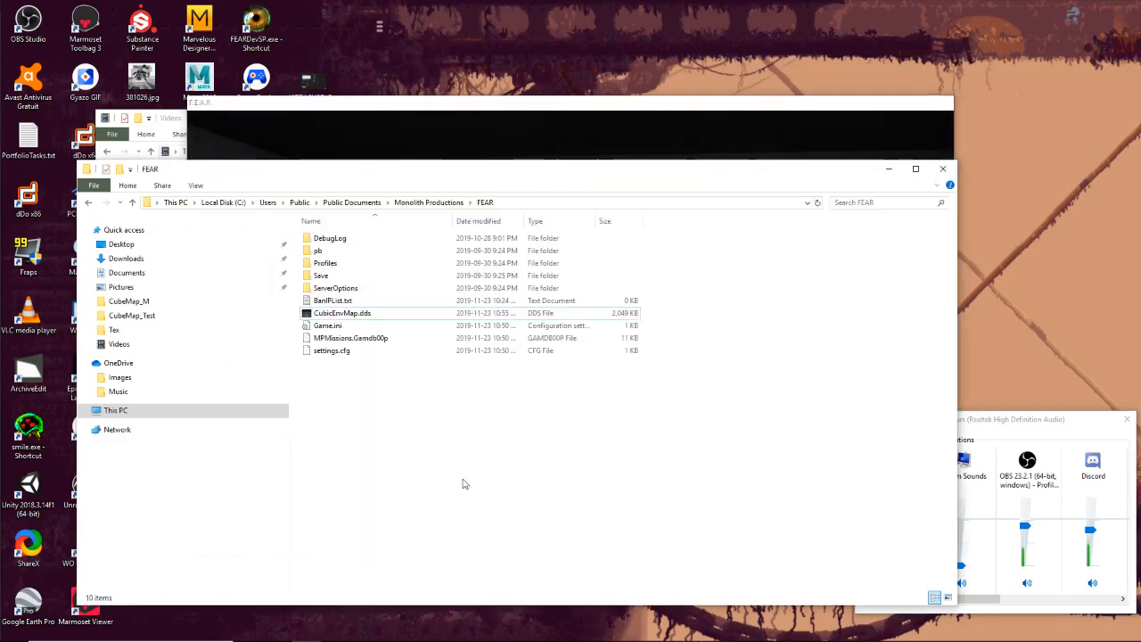
pyautogui.doubleClick(344, 314)
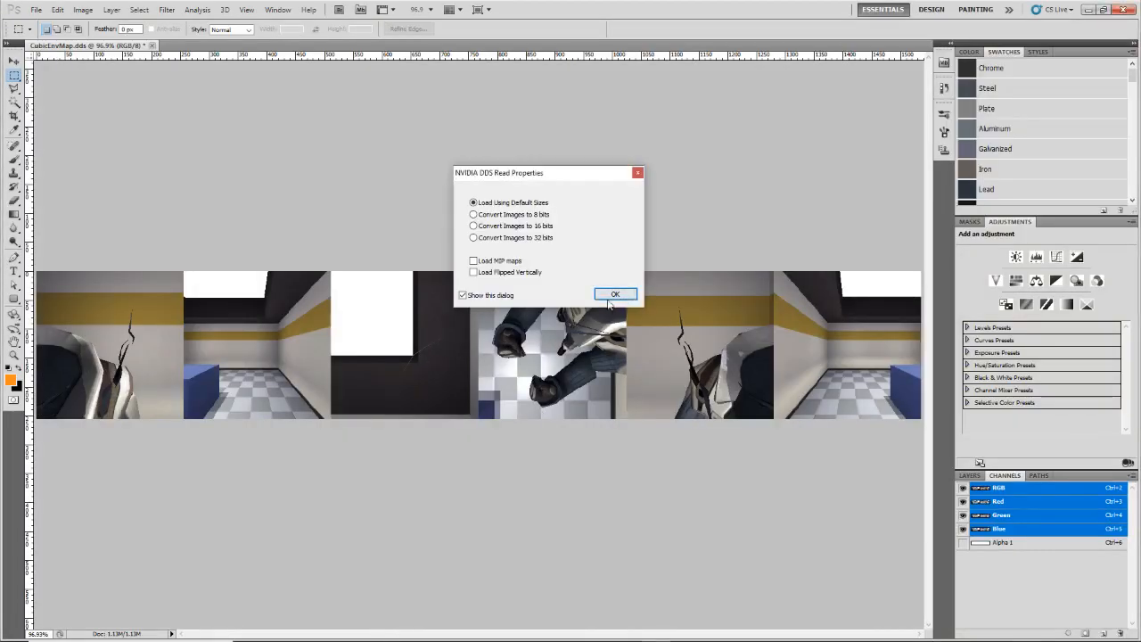
pyautogui.click(614, 295)
# - Examine the six faces of the new cube map strip up close, checking walls, ceiling and floor for the player's body
pyautogui.scroll(-2, 445, 357)
pyautogui.scroll(1, 445, 359)
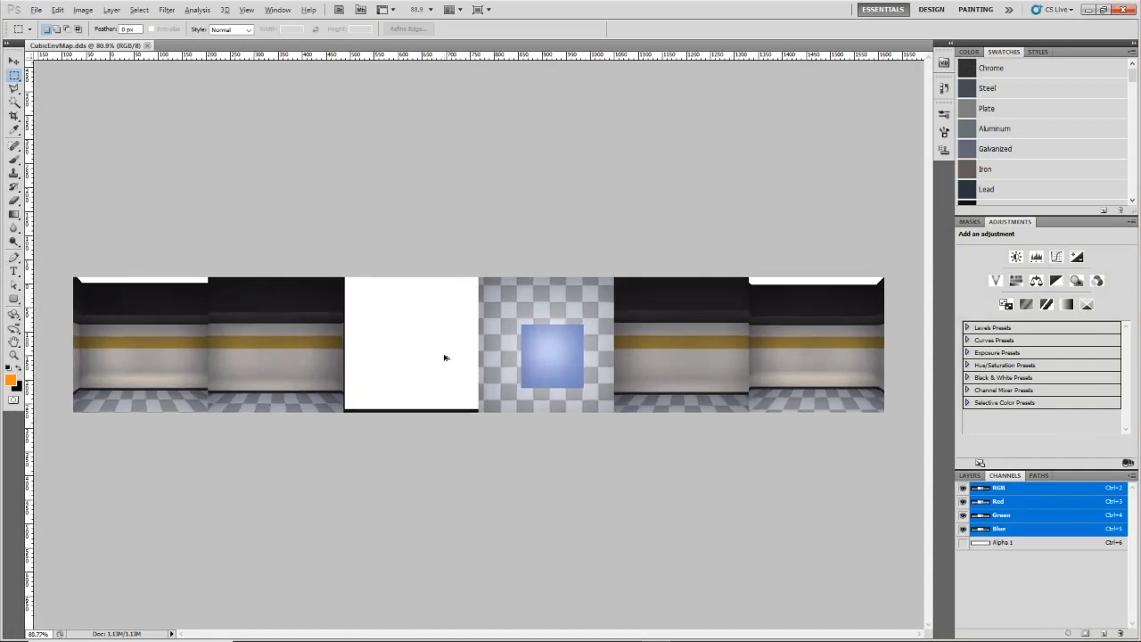
pyautogui.scroll(-1, 445, 359)
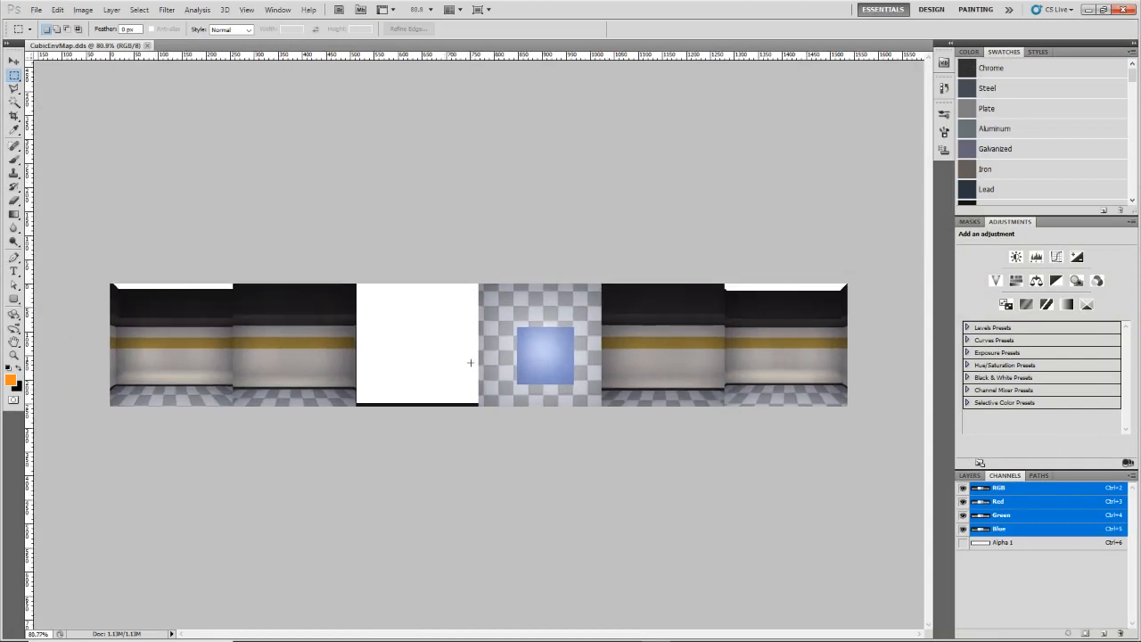
pyautogui.scroll(8, 308, 342)
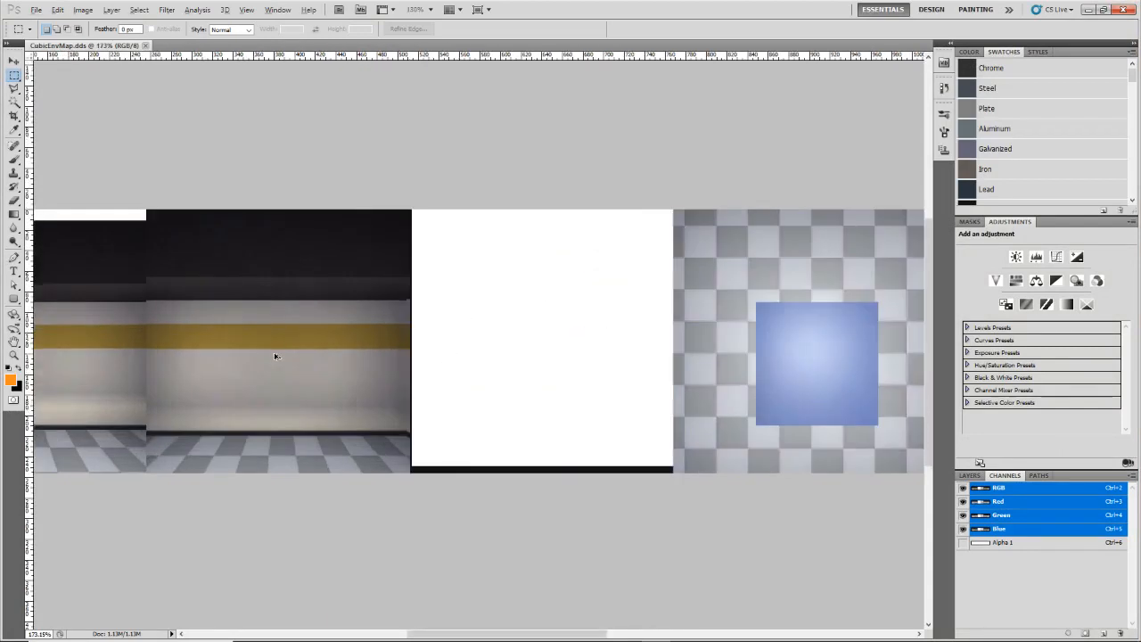
pyautogui.moveTo(221, 355); pyautogui.dragTo(476, 339)
pyautogui.moveTo(578, 337); pyautogui.dragTo(268, 357)
pyautogui.moveTo(619, 336); pyautogui.dragTo(240, 349)
pyautogui.moveTo(600, 379); pyautogui.dragTo(380, 389)
pyautogui.moveTo(487, 363); pyautogui.dragTo(704, 421)
pyautogui.moveTo(98, 432); pyautogui.dragTo(487, 405)
pyautogui.scroll(-7, 423, 389)
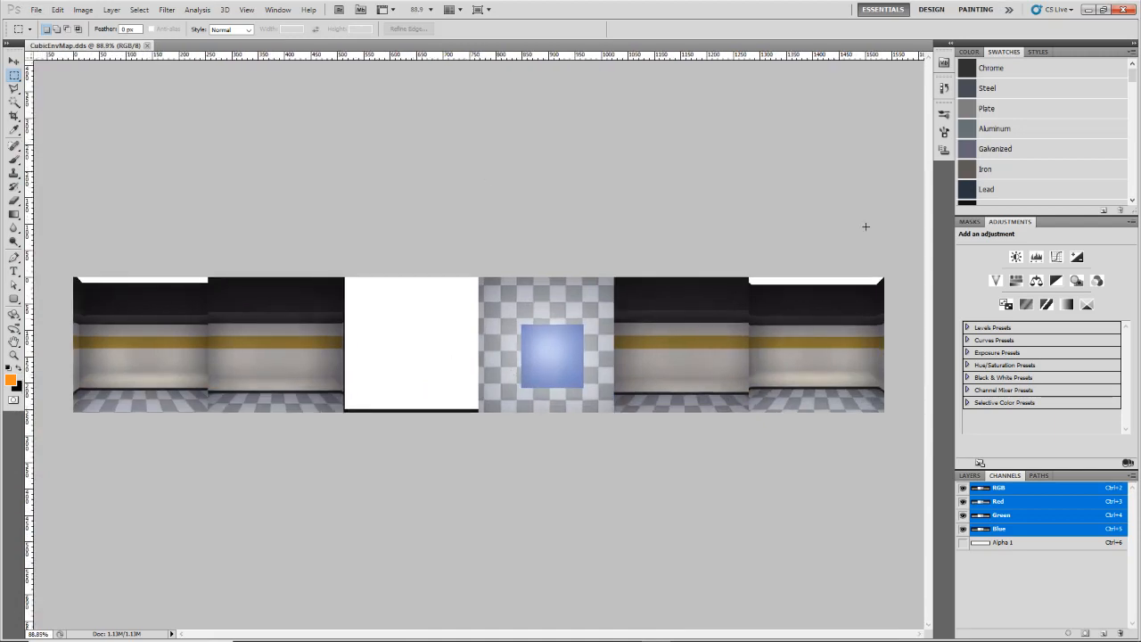
# - Minimize Photoshop and copy CubicEnvMap.dds from the FEAR folder into the CubeMap_Test folder, replacing the existing file
pyautogui.click(1086, 10)
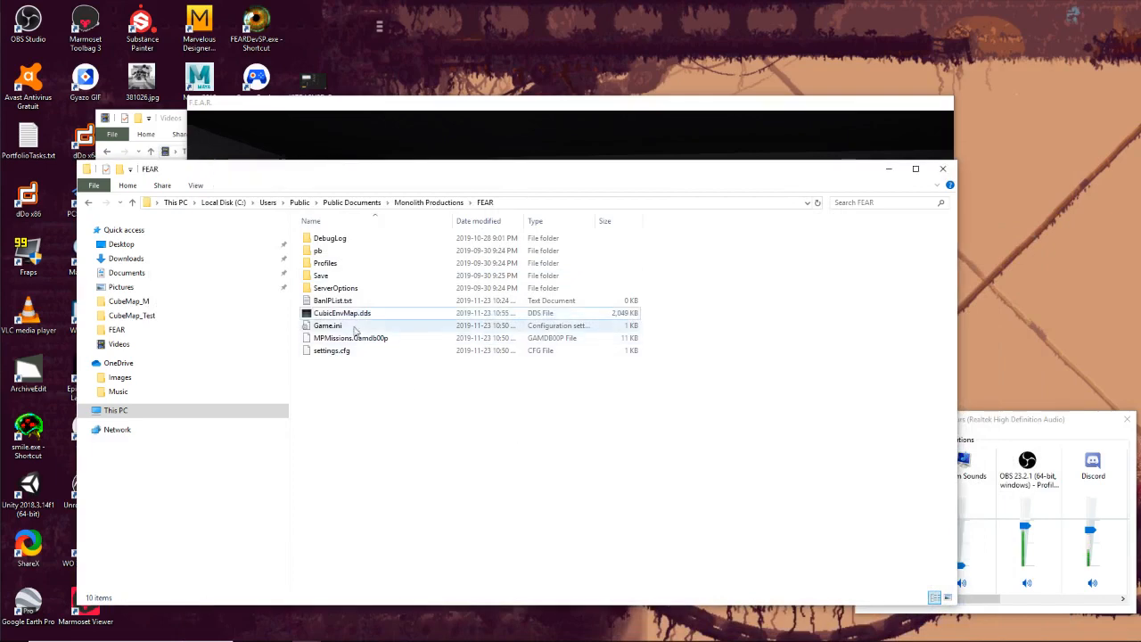
pyautogui.click(352, 315)
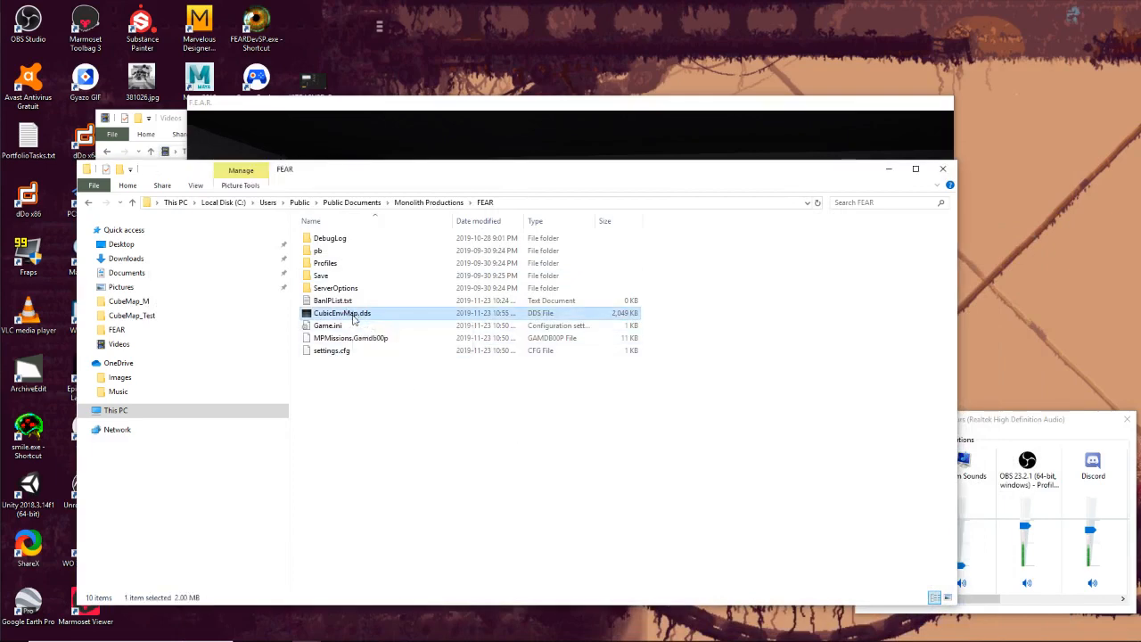
pyautogui.click(306, 630)
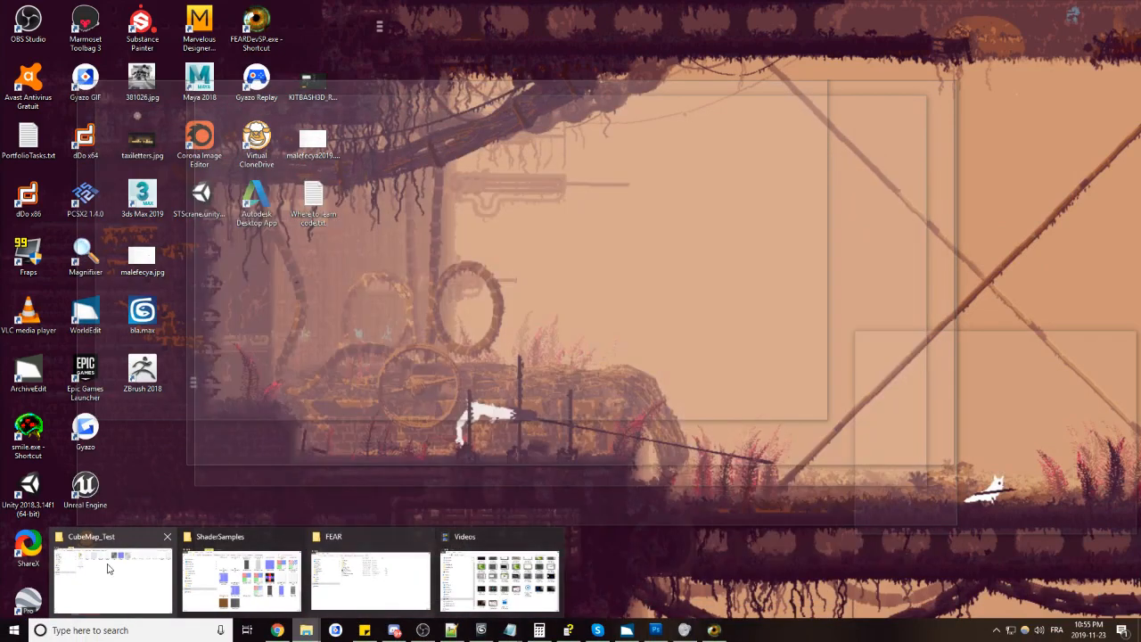
pyautogui.click(111, 569)
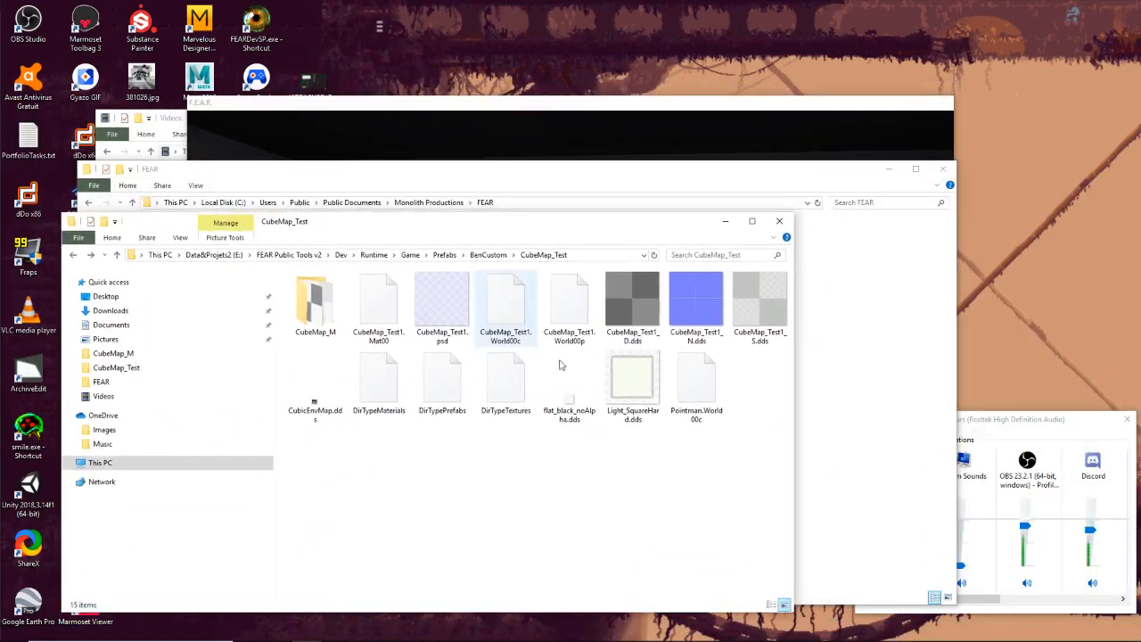
pyautogui.hotkey('ctrl', 'v')
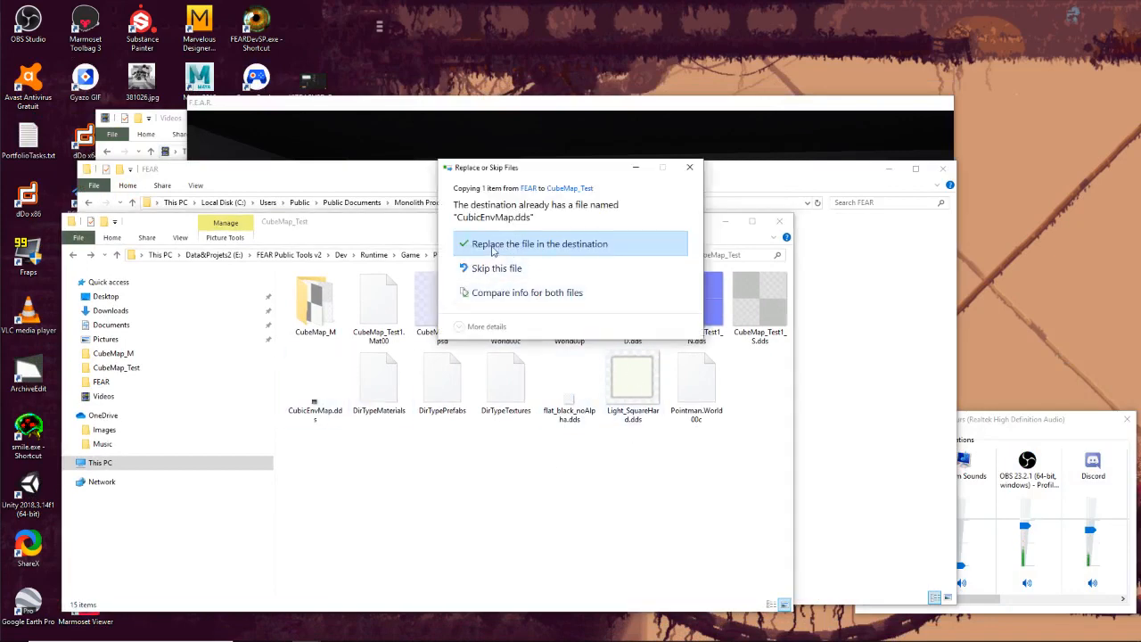
pyautogui.click(491, 250)
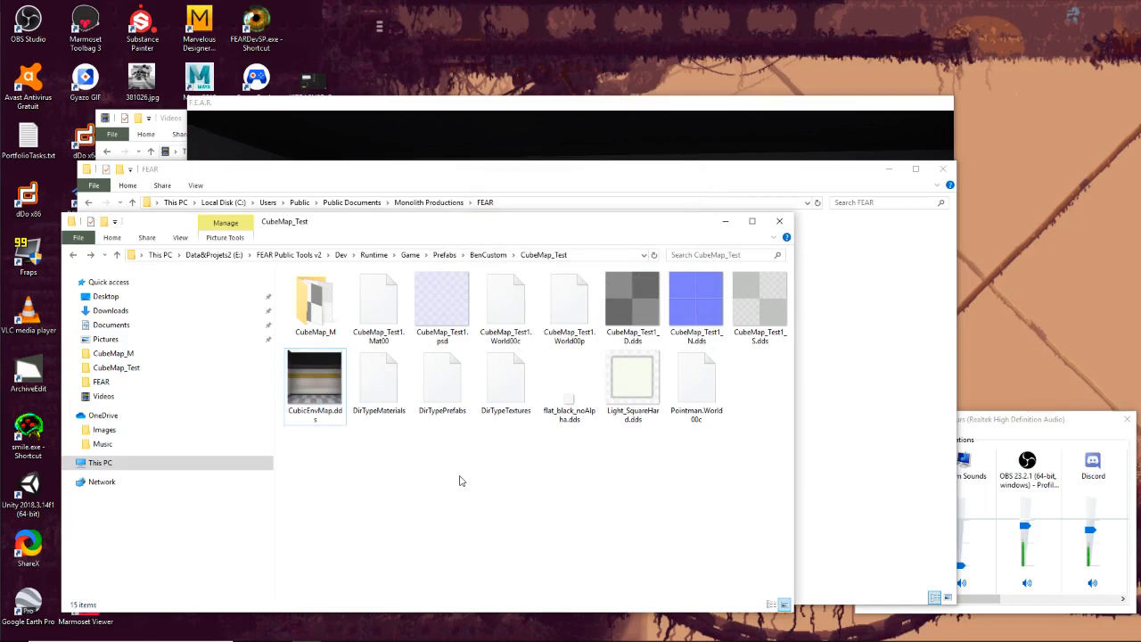
# - Minimize the CubeMap_Test and FEAR folder windows, return to F.E.A.R. and quit the game
pyautogui.click(280, 630)
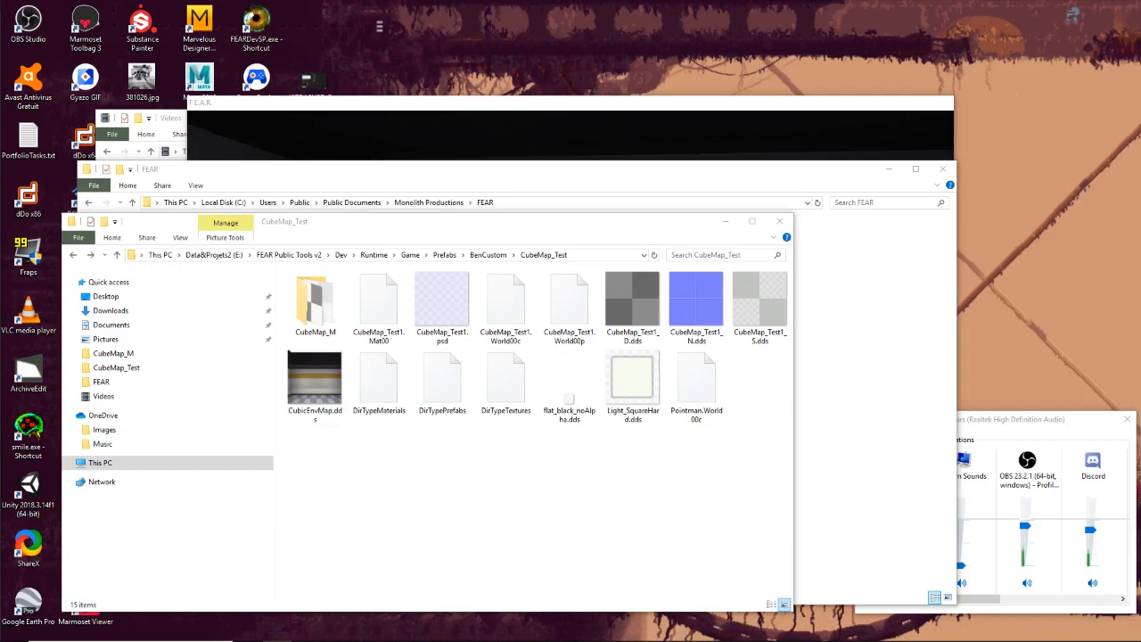
pyautogui.click(725, 221)
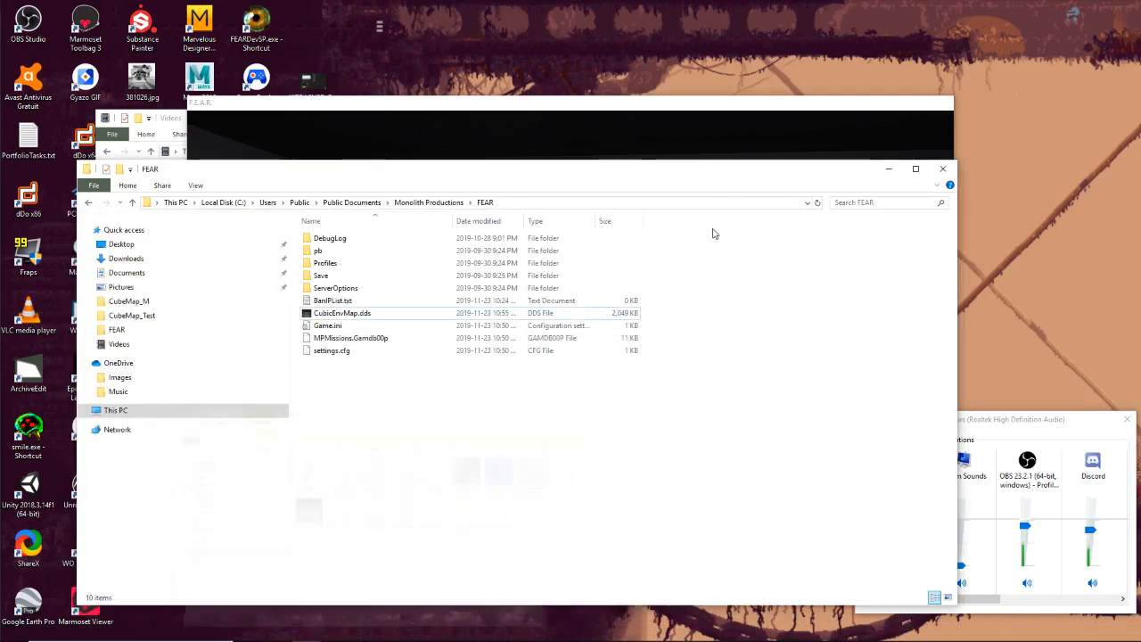
pyautogui.click(885, 171)
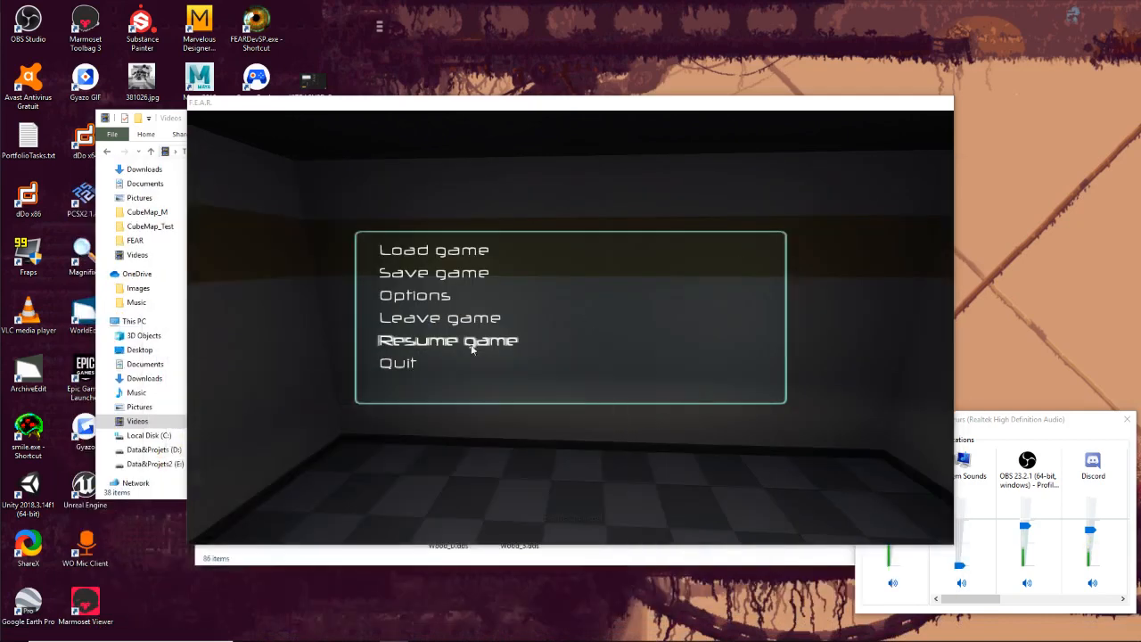
pyautogui.click(406, 348)
pyautogui.press('Escape')
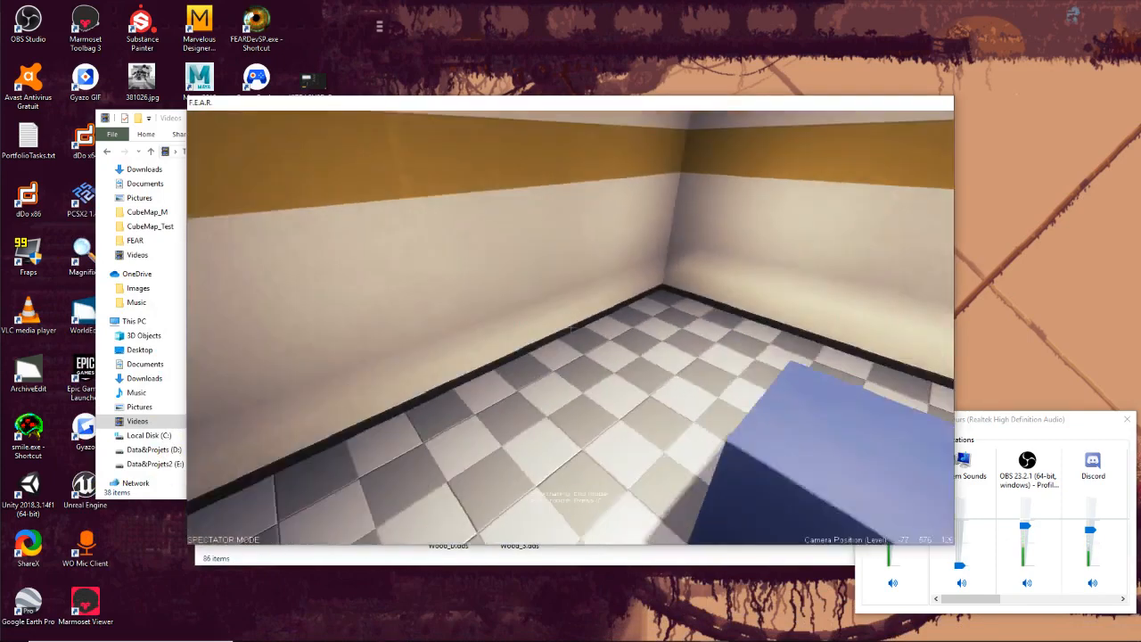
pyautogui.press('Escape')
pyautogui.click(397, 363)
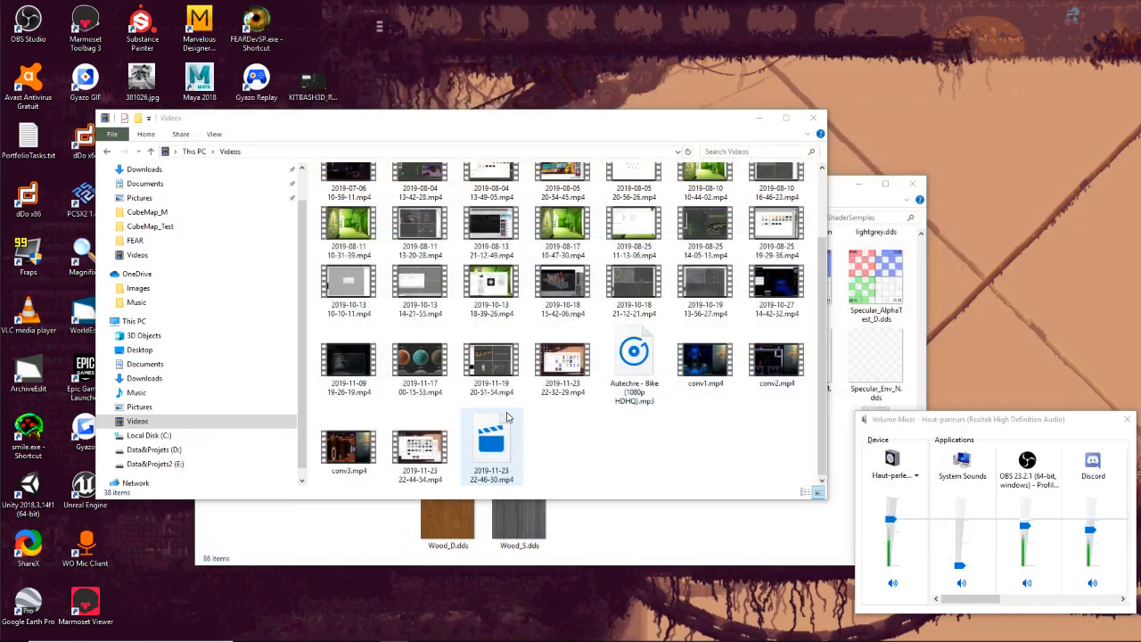
# - Switch to WorldEdit, view the room around the blue cube and open the properties of the CubeMap_Test1 material
pyautogui.moveTo(514, 634)
pyautogui.click(627, 631)
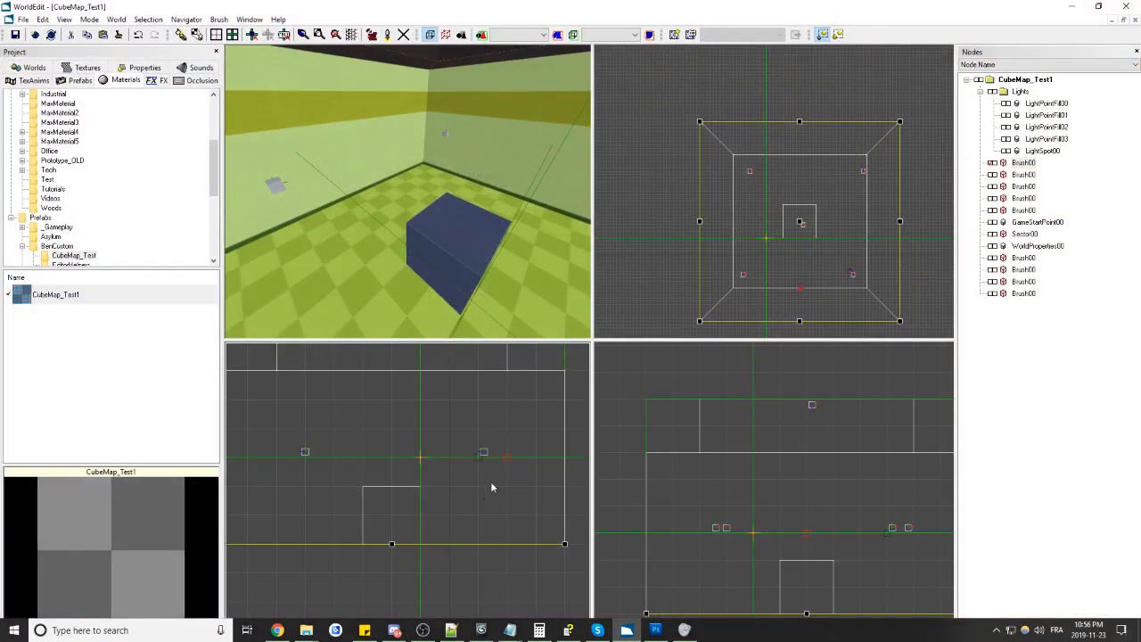
pyautogui.moveTo(407, 192); pyautogui.dragTo(372, 178)
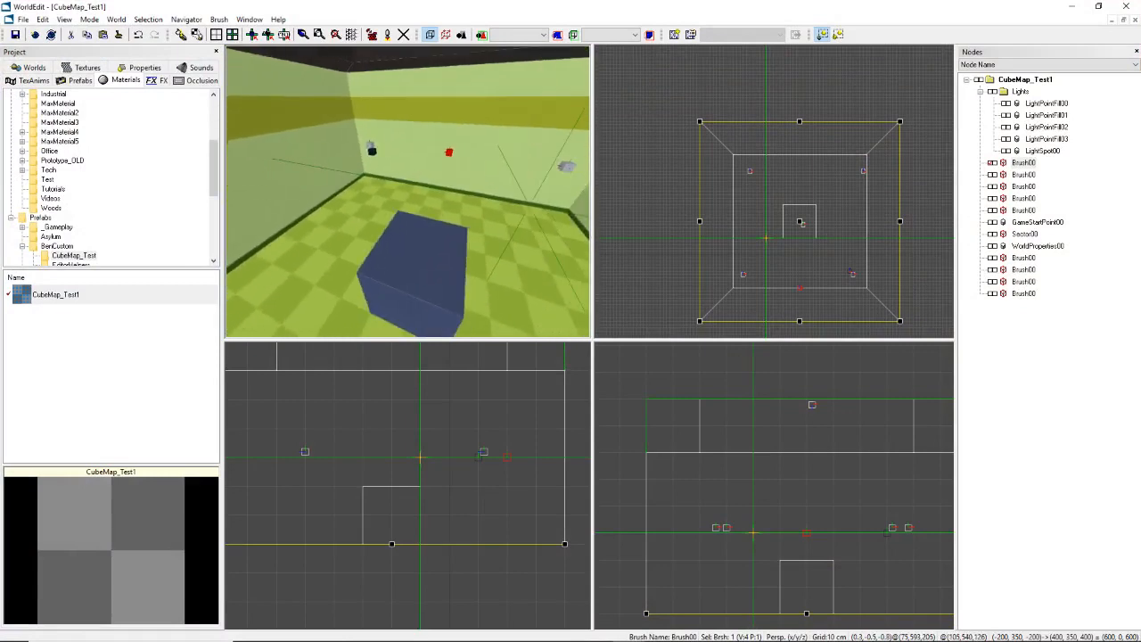
pyautogui.click(92, 297)
pyautogui.doubleClick(91, 297)
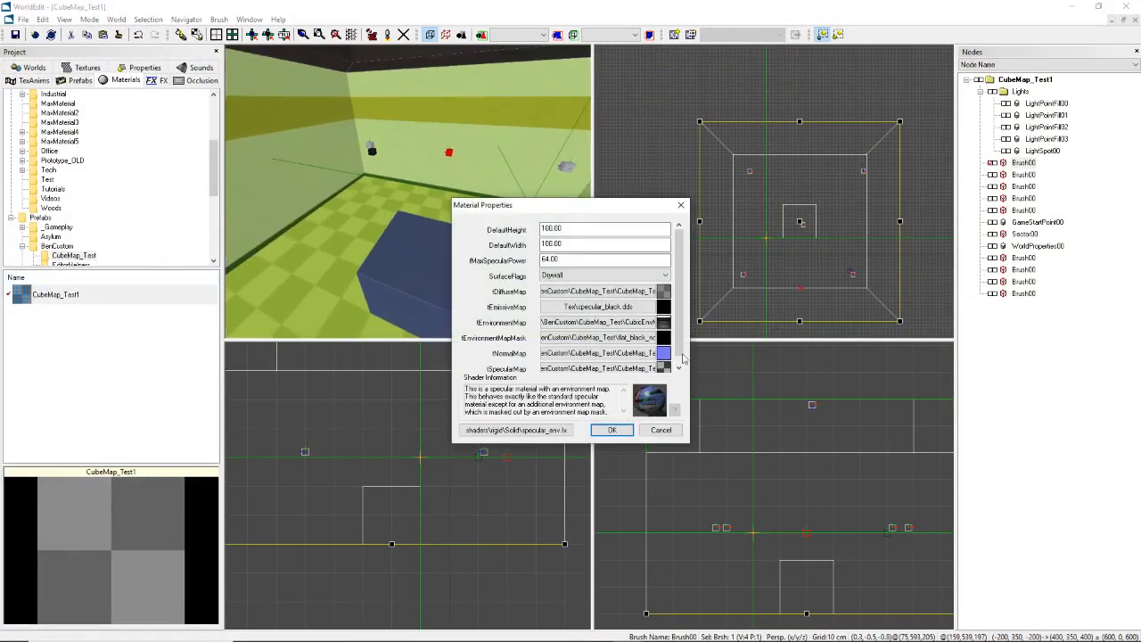
# - Assign CubicEnvMap.dds from the CubeMap_Test folder as the material's tEnvironmentMap
pyautogui.click(508, 323)
pyautogui.click(562, 325)
pyautogui.click(502, 358)
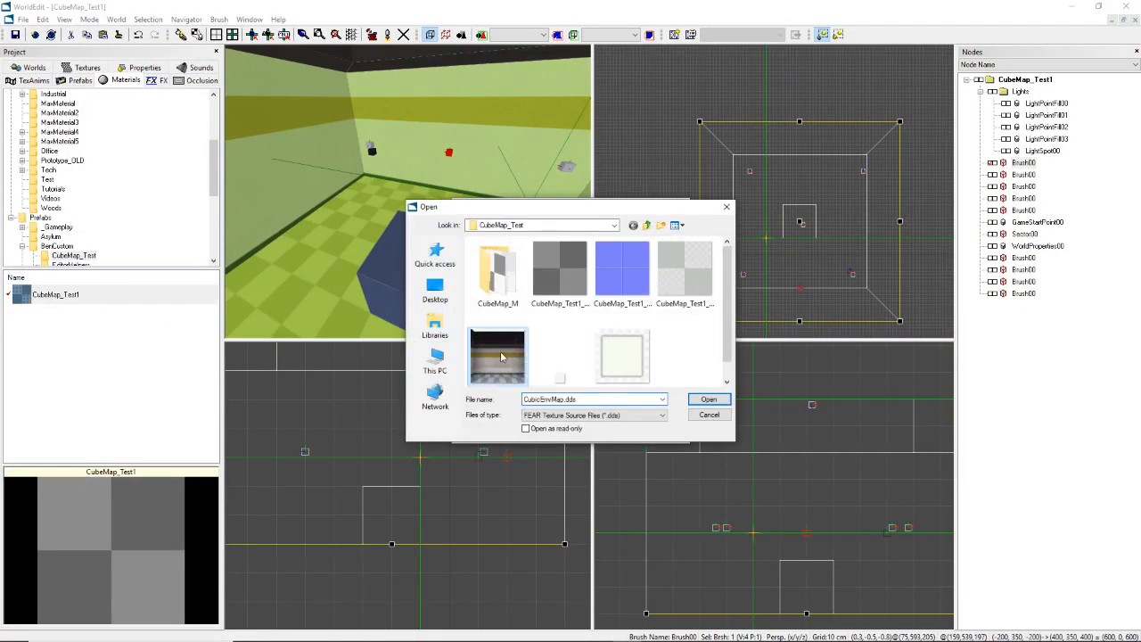
pyautogui.doubleClick(488, 341)
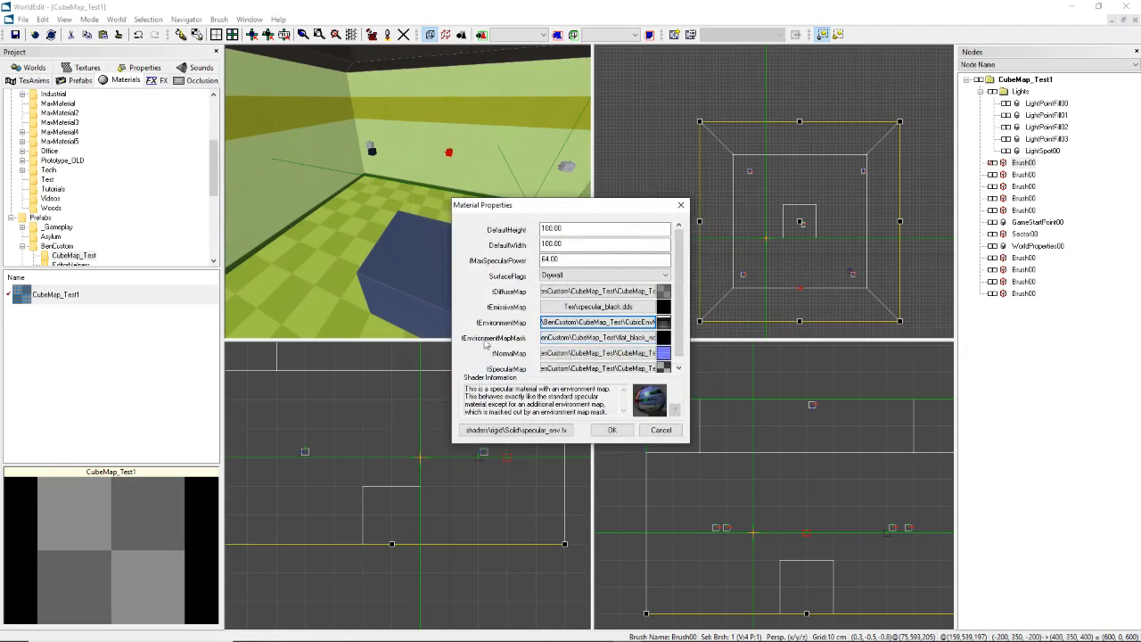
# - Assign CubeMap_Test1_M1.dds from the CubeMap_M folder as the material's tEnvironmentMapMask
pyautogui.doubleClick(553, 338)
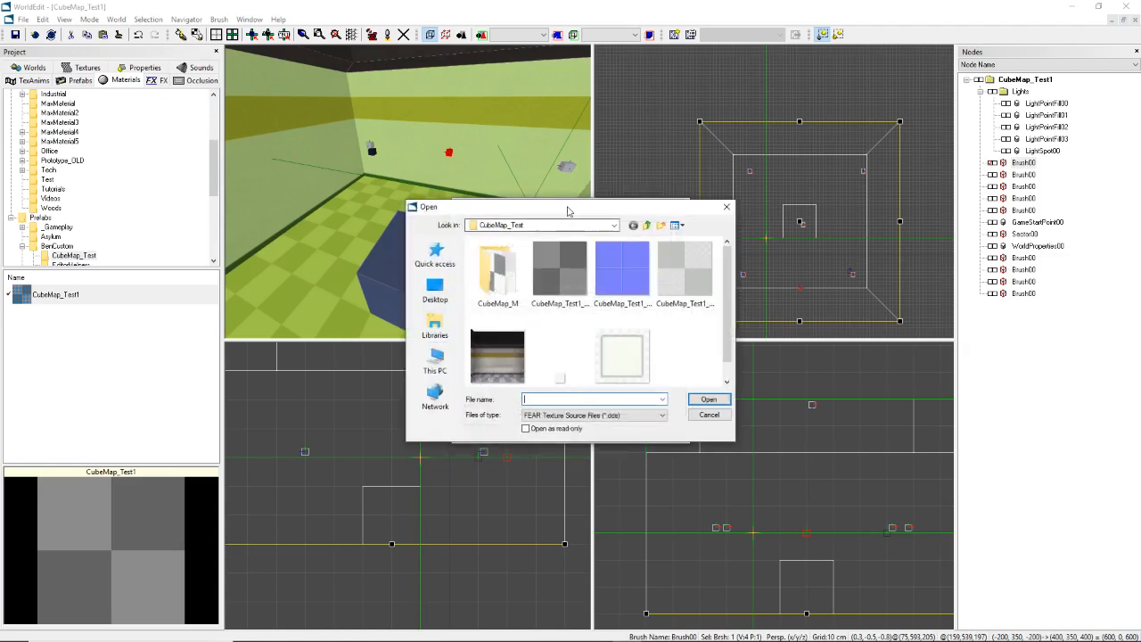
pyautogui.moveTo(565, 211); pyautogui.dragTo(389, 339)
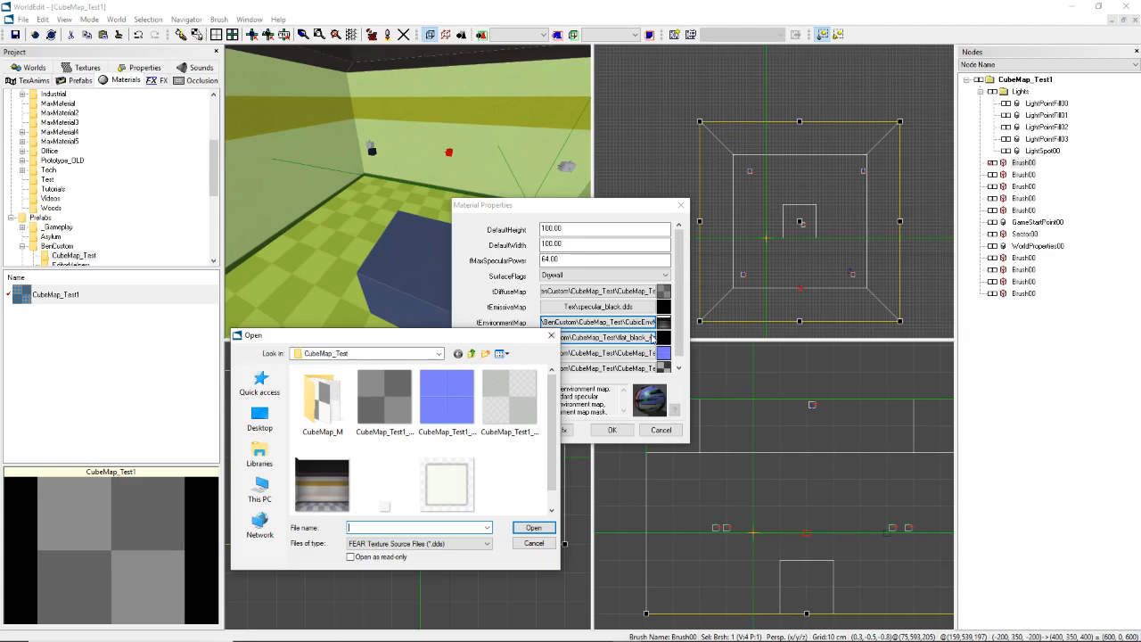
pyautogui.moveTo(472, 336); pyautogui.dragTo(606, 296)
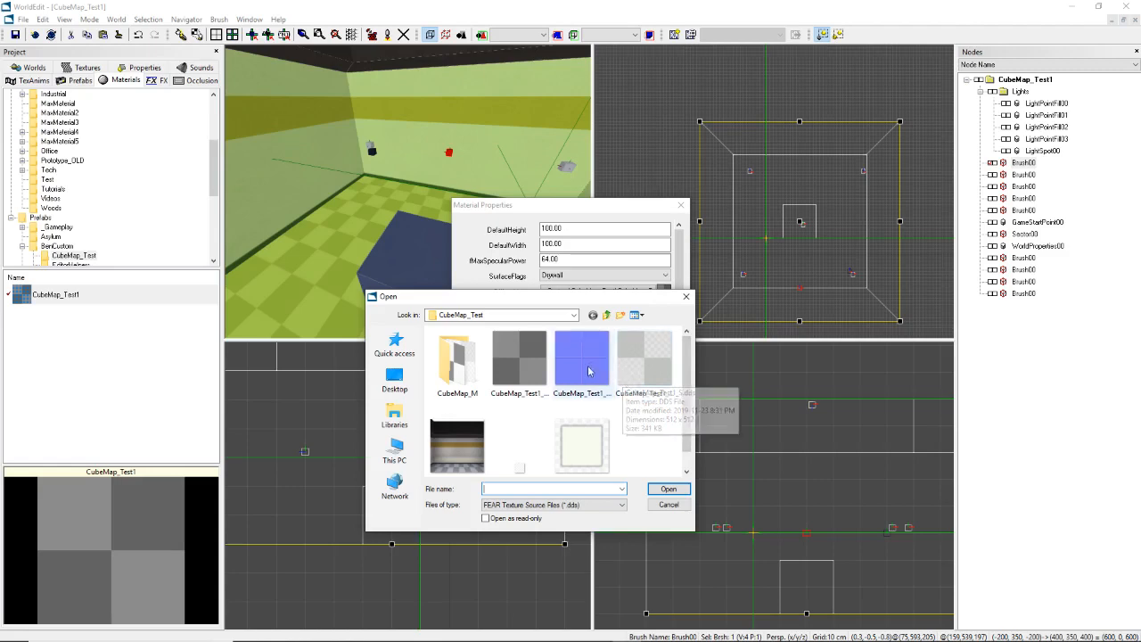
pyautogui.moveTo(575, 301); pyautogui.dragTo(477, 333)
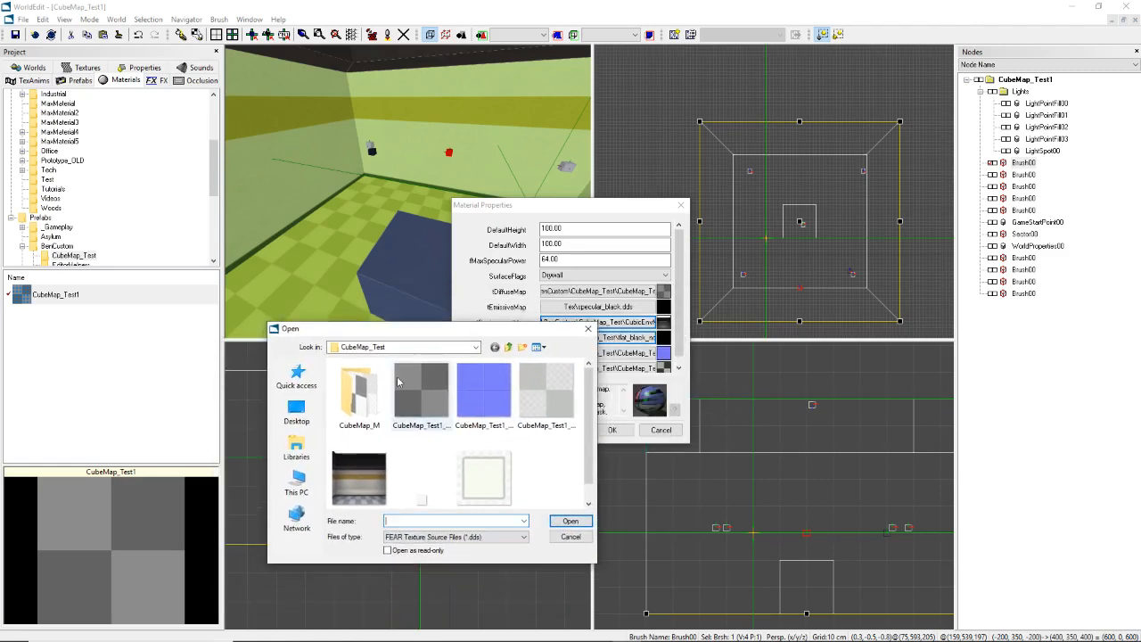
pyautogui.doubleClick(370, 404)
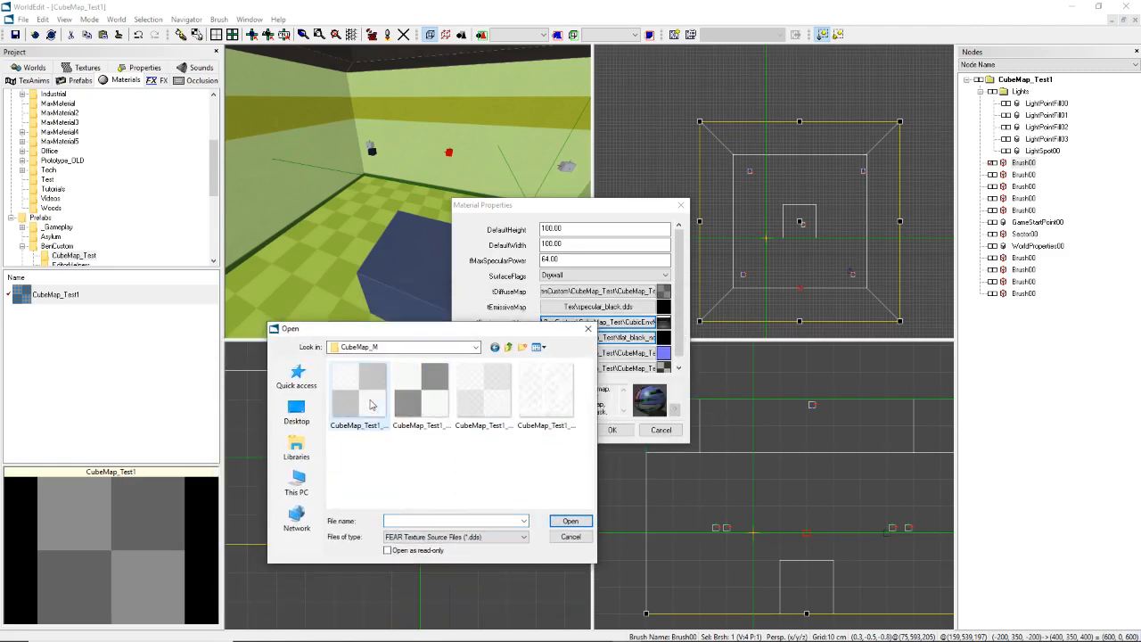
pyautogui.click(406, 347)
pyautogui.click(434, 579)
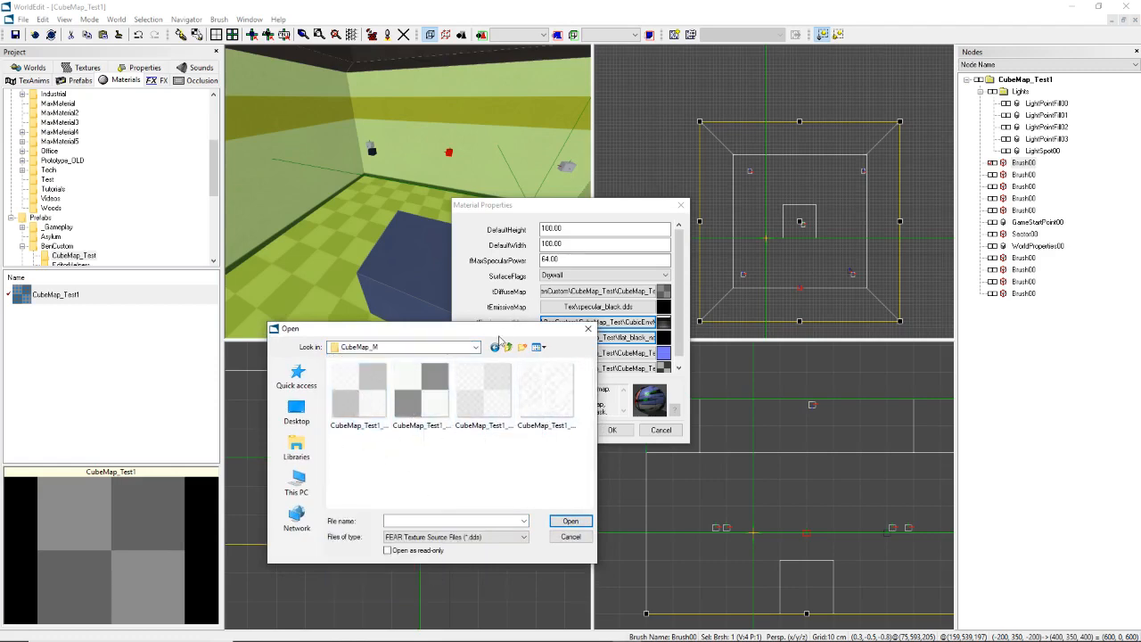
pyautogui.moveTo(502, 332); pyautogui.dragTo(471, 384)
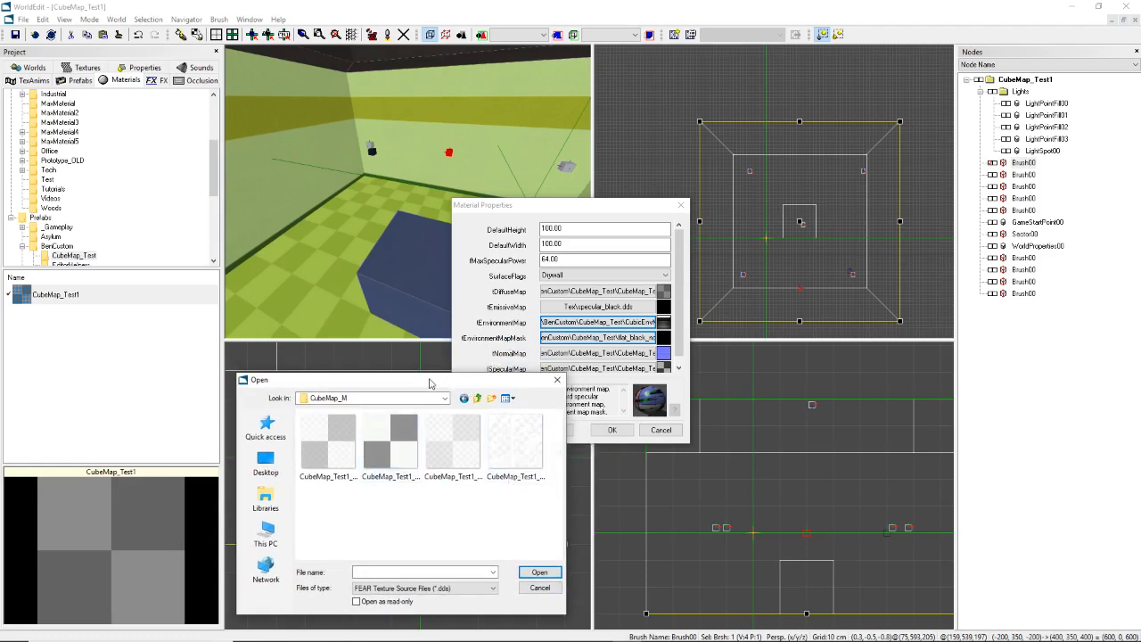
pyautogui.moveTo(432, 381); pyautogui.dragTo(443, 358)
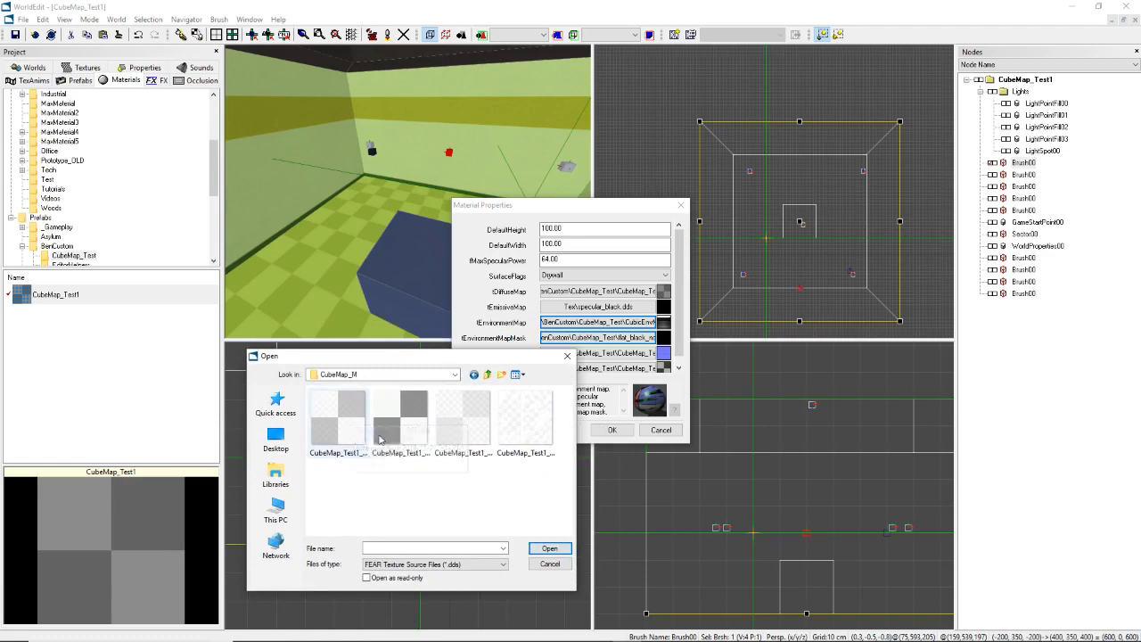
pyautogui.click(352, 454)
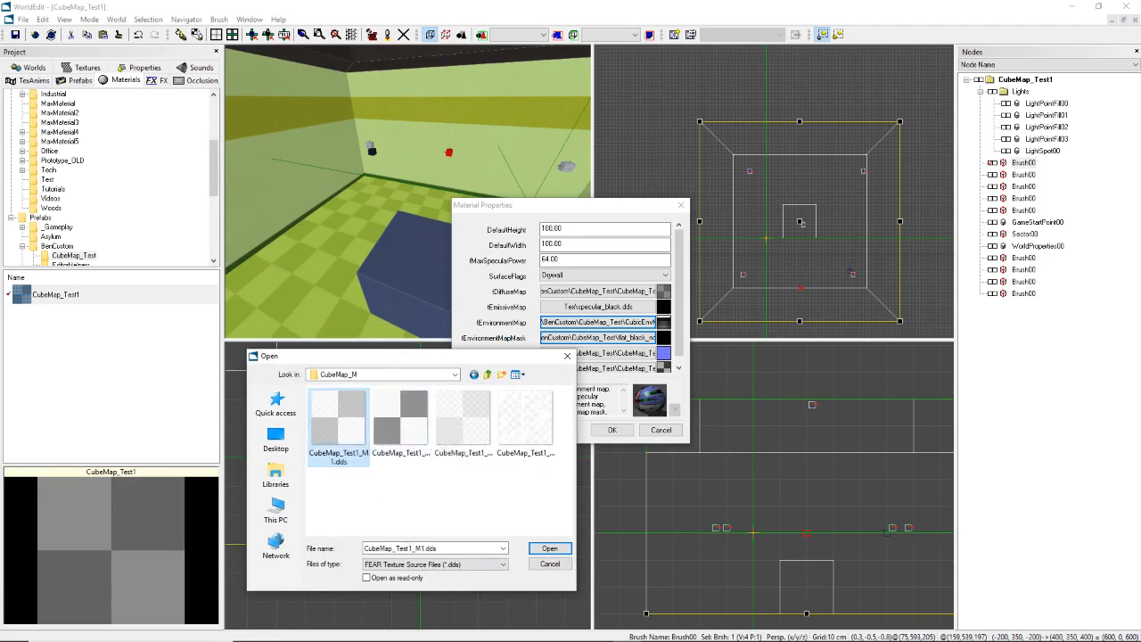
pyautogui.click(278, 631)
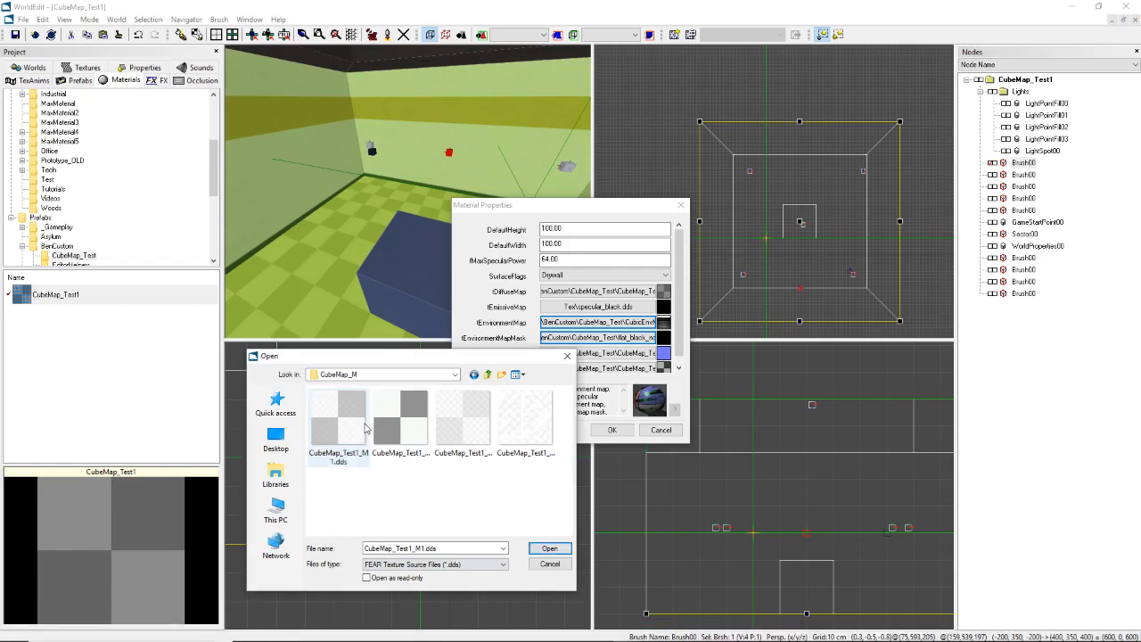
pyautogui.click(341, 462)
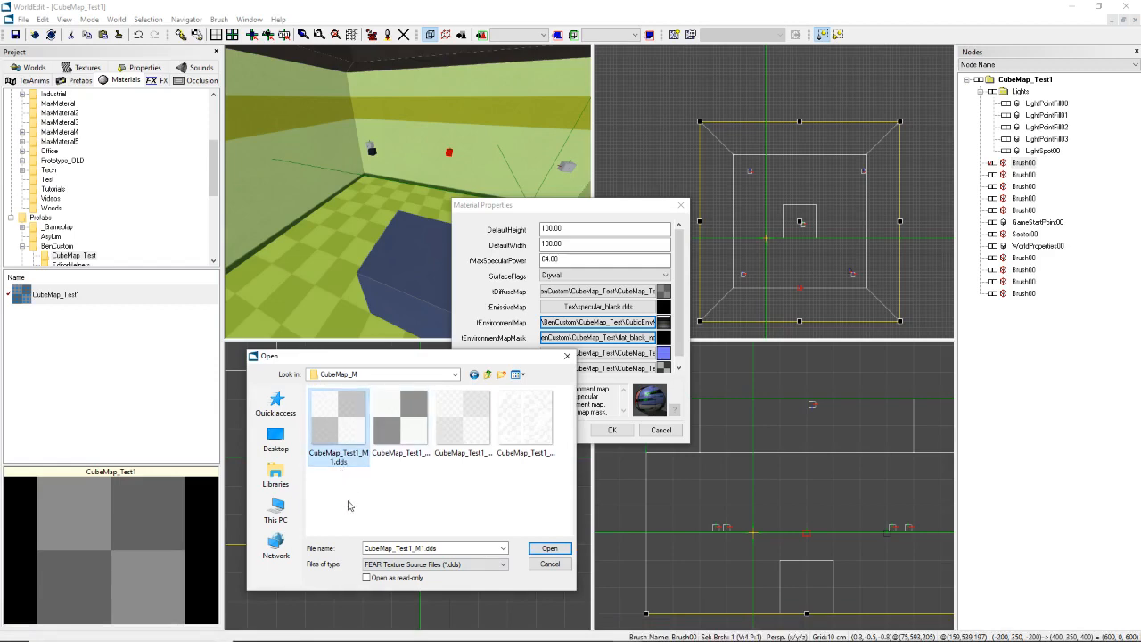
pyautogui.doubleClick(338, 462)
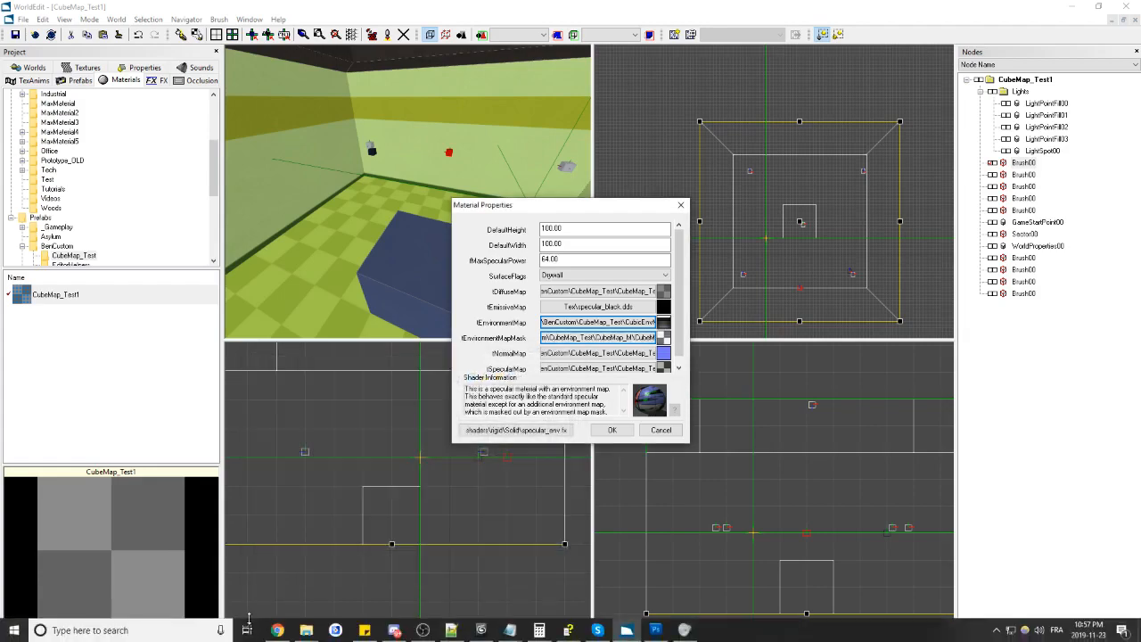
# - Open CubeMap_Test1_M1.dds from the CubeMap_M folder in Photoshop, loading it with default sizes
pyautogui.moveTo(311, 636)
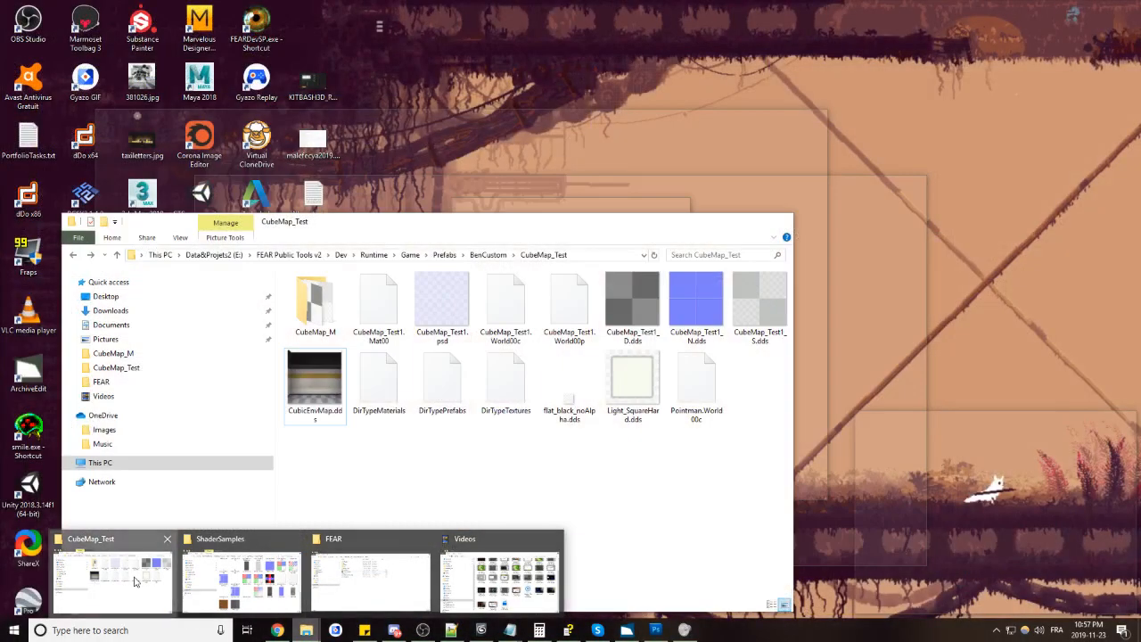
pyautogui.click(111, 584)
pyautogui.doubleClick(312, 316)
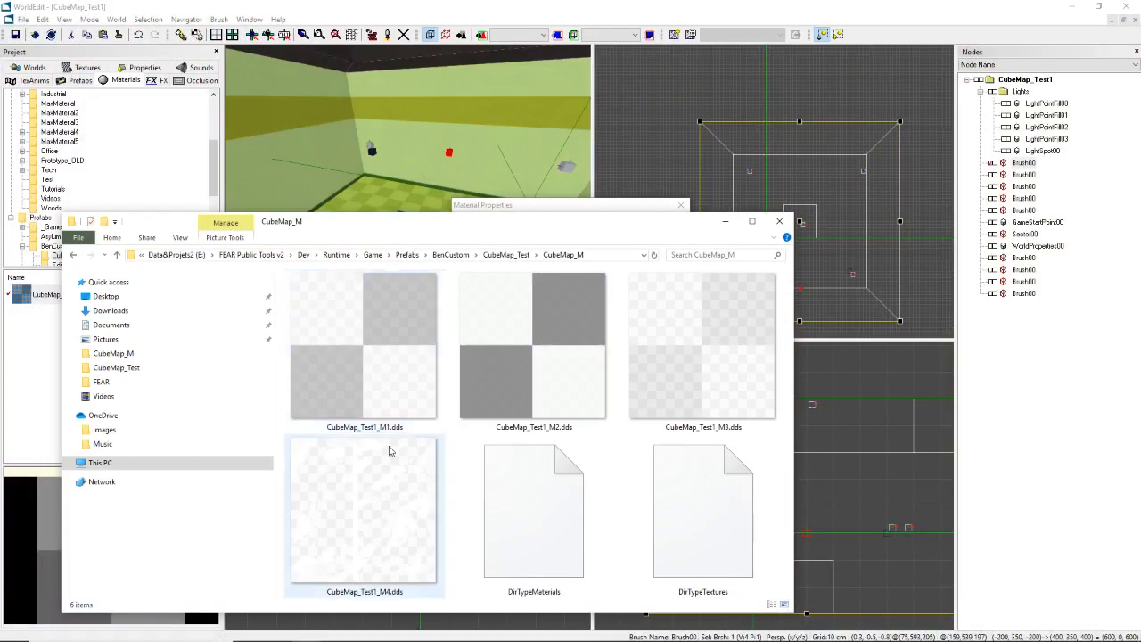
pyautogui.doubleClick(350, 357)
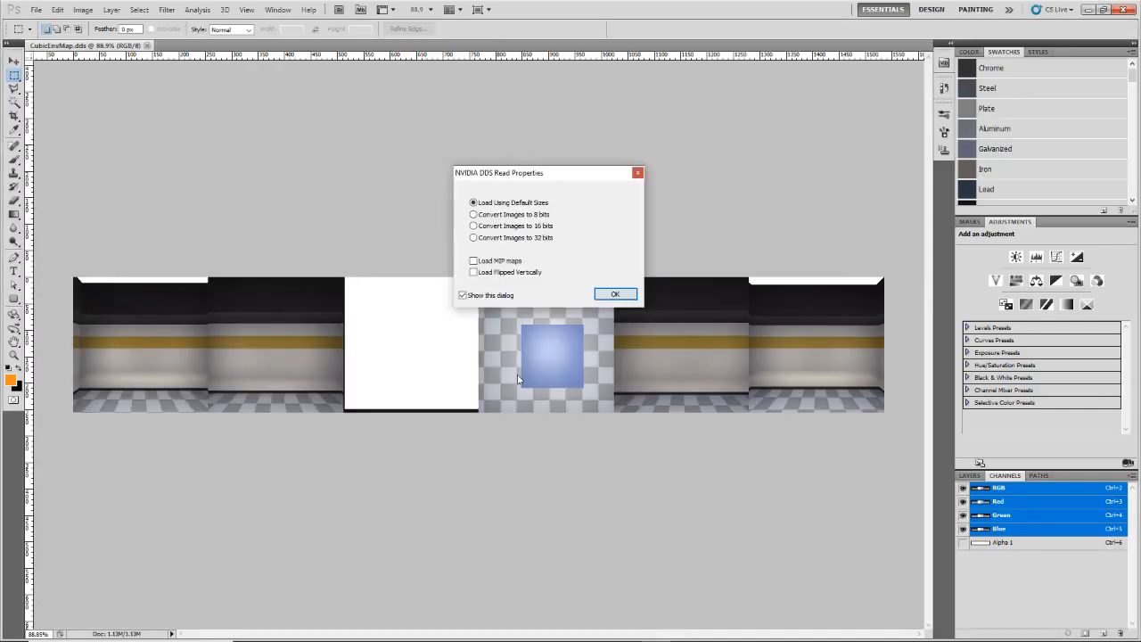
pyautogui.click(599, 295)
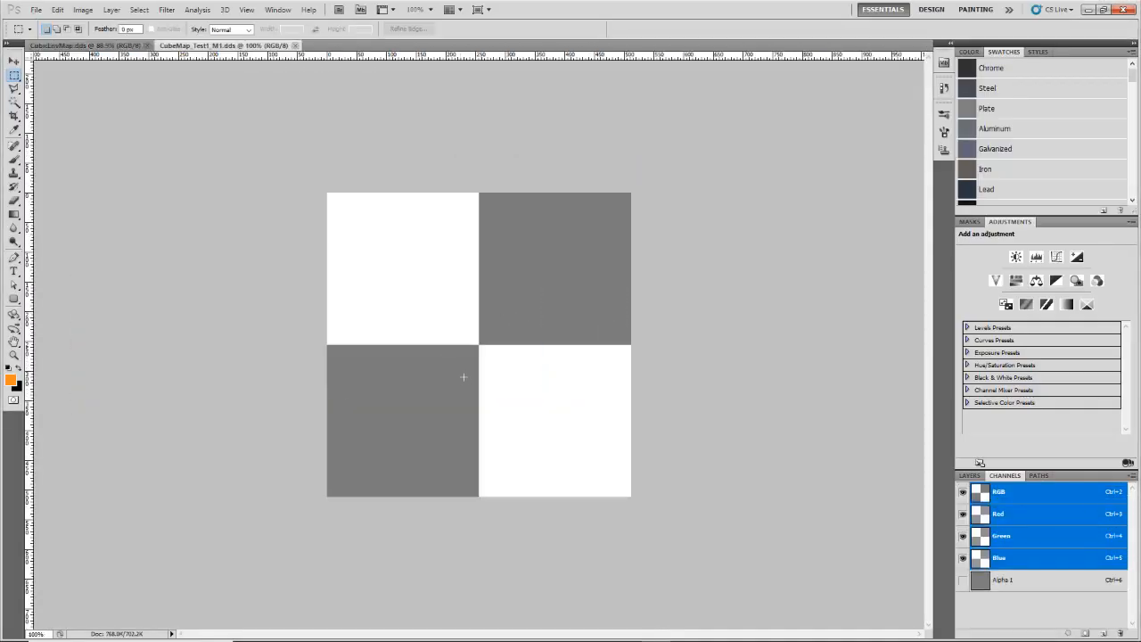
pyautogui.scroll(1, 464, 377)
pyautogui.scroll(-2, 466, 380)
pyautogui.scroll(1, 466, 379)
# - Examine the mask's layer and colour channels, outlining areas of its white and grey squares with temporary rectangular selections
pyautogui.click(969, 475)
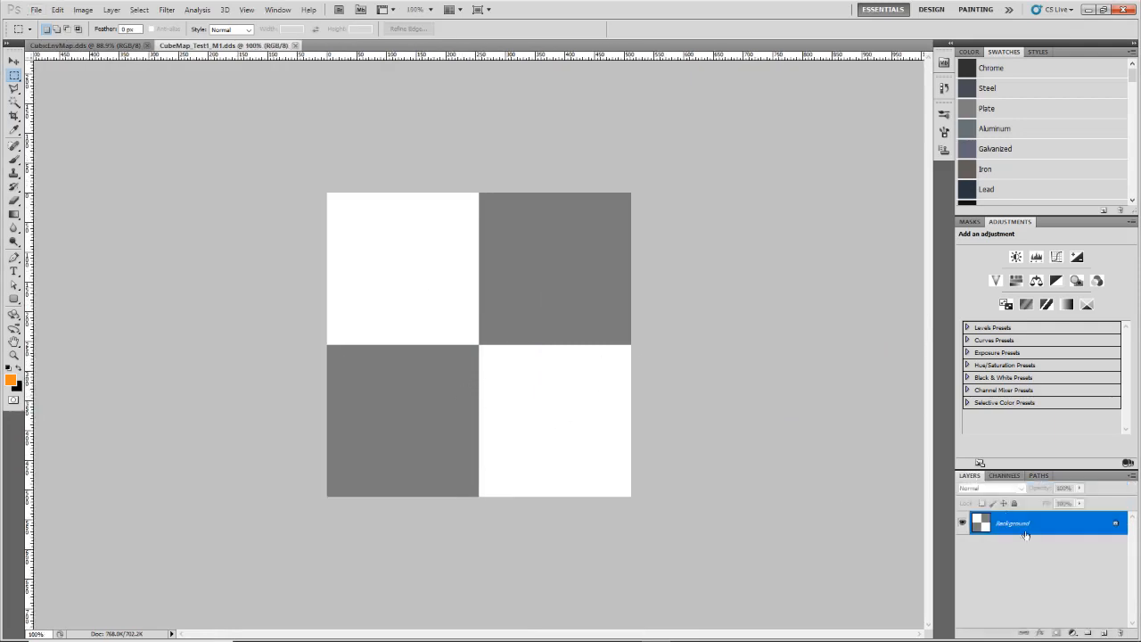
pyautogui.click(1005, 475)
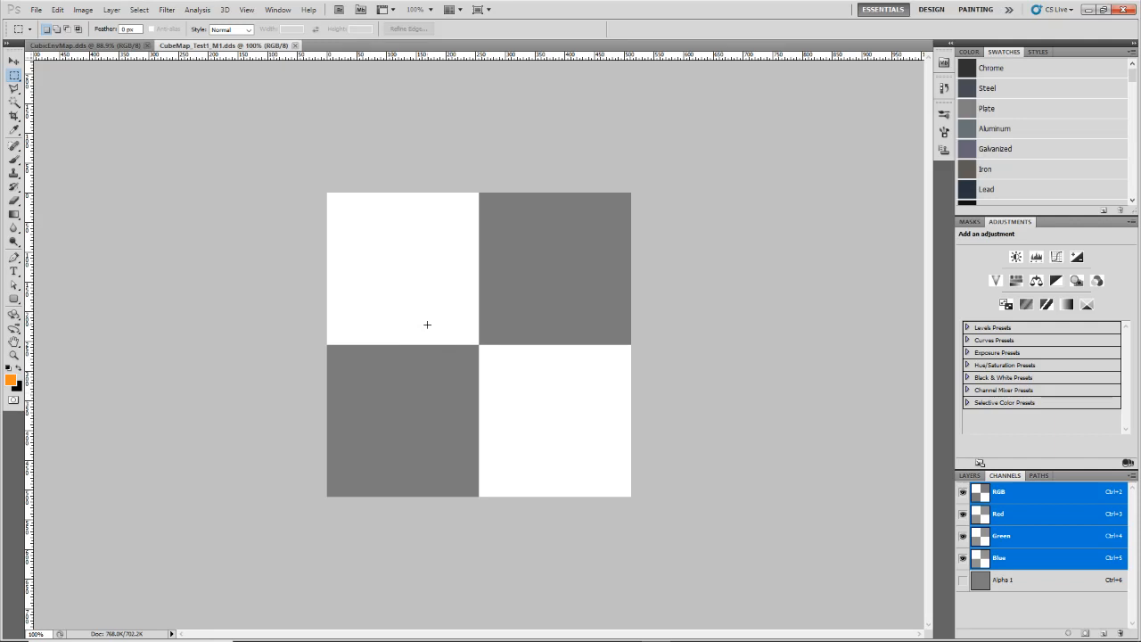
pyautogui.scroll(6, 538, 412)
pyautogui.moveTo(532, 359); pyautogui.dragTo(633, 492)
pyautogui.moveTo(586, 430)
pyautogui.mouseDown()
pyautogui.moveTo(578, 460)
pyautogui.moveTo(589, 460)
pyautogui.mouseUp()
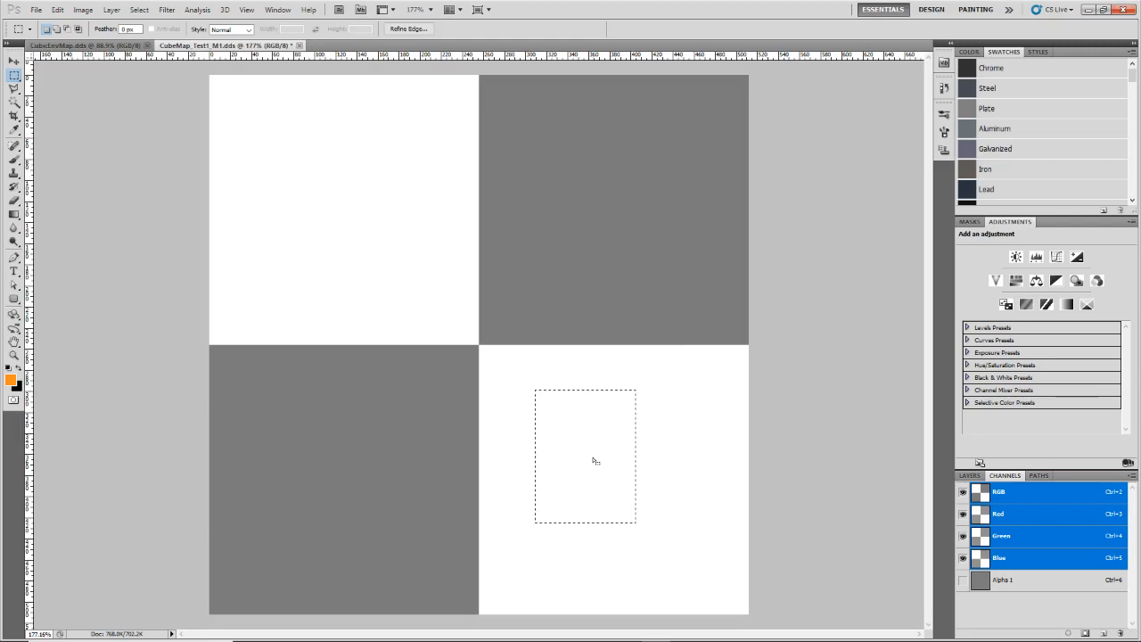
pyautogui.click(594, 459)
pyautogui.moveTo(309, 410); pyautogui.dragTo(407, 530)
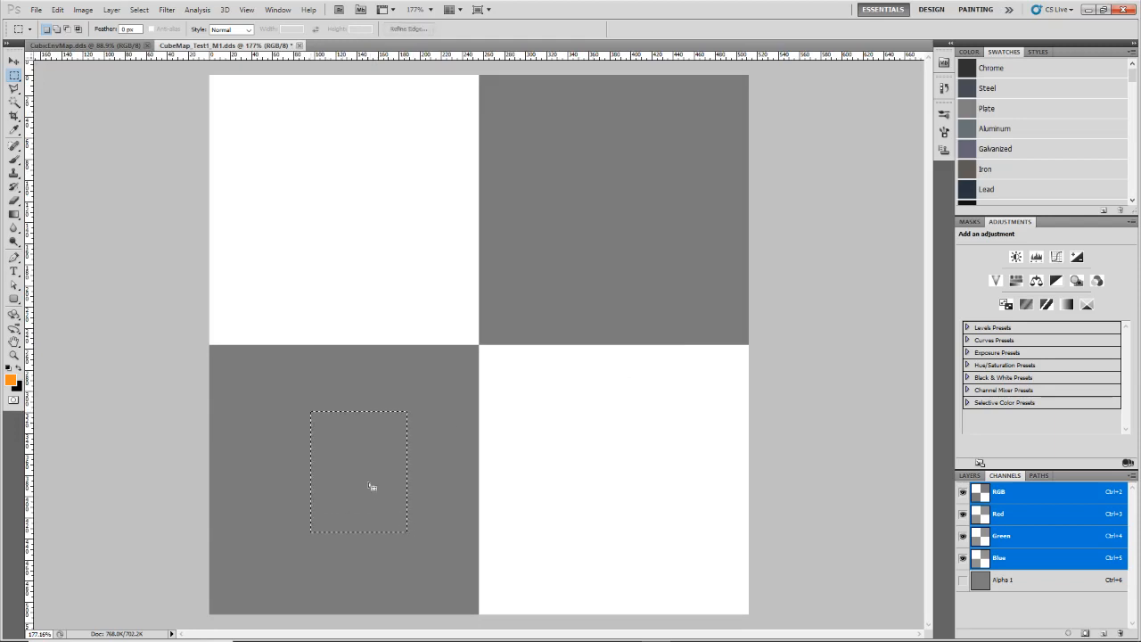
pyautogui.moveTo(372, 487); pyautogui.dragTo(372, 498)
pyautogui.click(350, 419)
pyautogui.scroll(-1, 392, 433)
pyautogui.moveTo(589, 395); pyautogui.dragTo(675, 512)
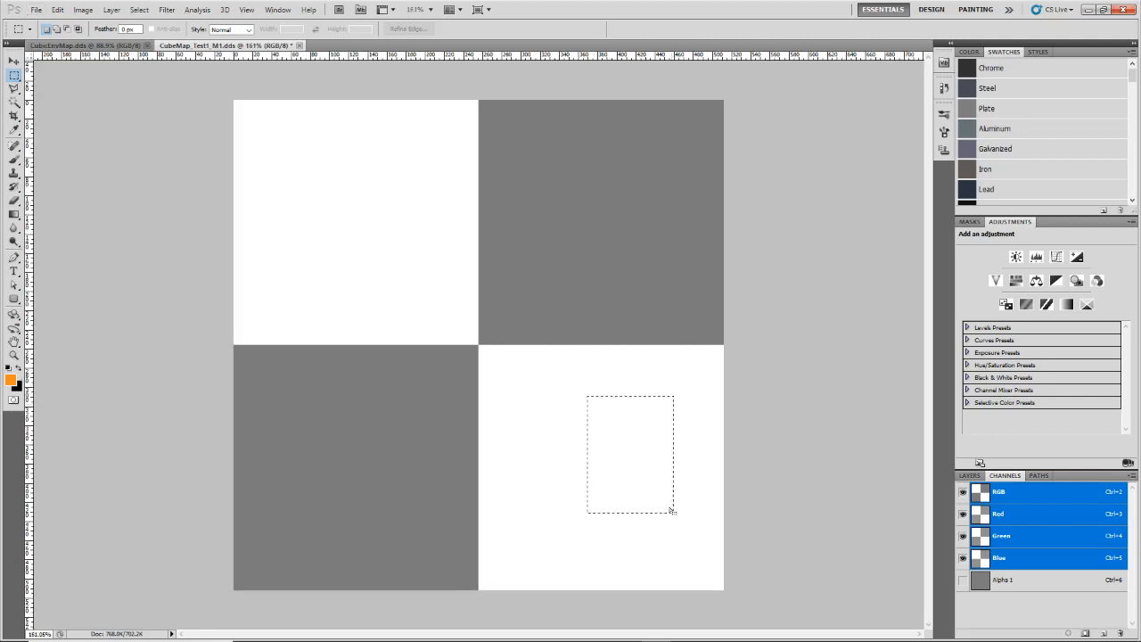
pyautogui.moveTo(652, 447)
pyautogui.mouseDown()
pyautogui.moveTo(584, 449)
pyautogui.moveTo(603, 455)
pyautogui.moveTo(590, 467)
pyautogui.moveTo(621, 481)
pyautogui.moveTo(350, 480)
pyautogui.mouseUp()
pyautogui.click(349, 477)
pyautogui.moveTo(297, 443); pyautogui.dragTo(390, 535)
pyautogui.moveTo(351, 501)
pyautogui.mouseDown()
pyautogui.moveTo(365, 498)
pyautogui.moveTo(354, 497)
pyautogui.mouseUp()
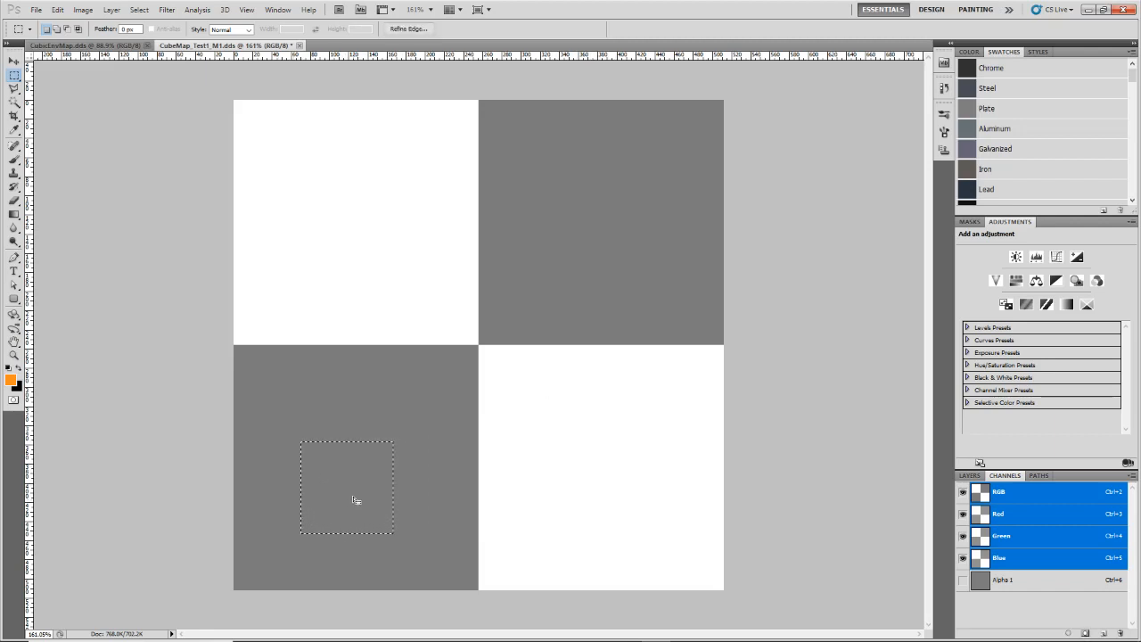
pyautogui.click(610, 470)
pyautogui.moveTo(366, 393); pyautogui.dragTo(356, 397)
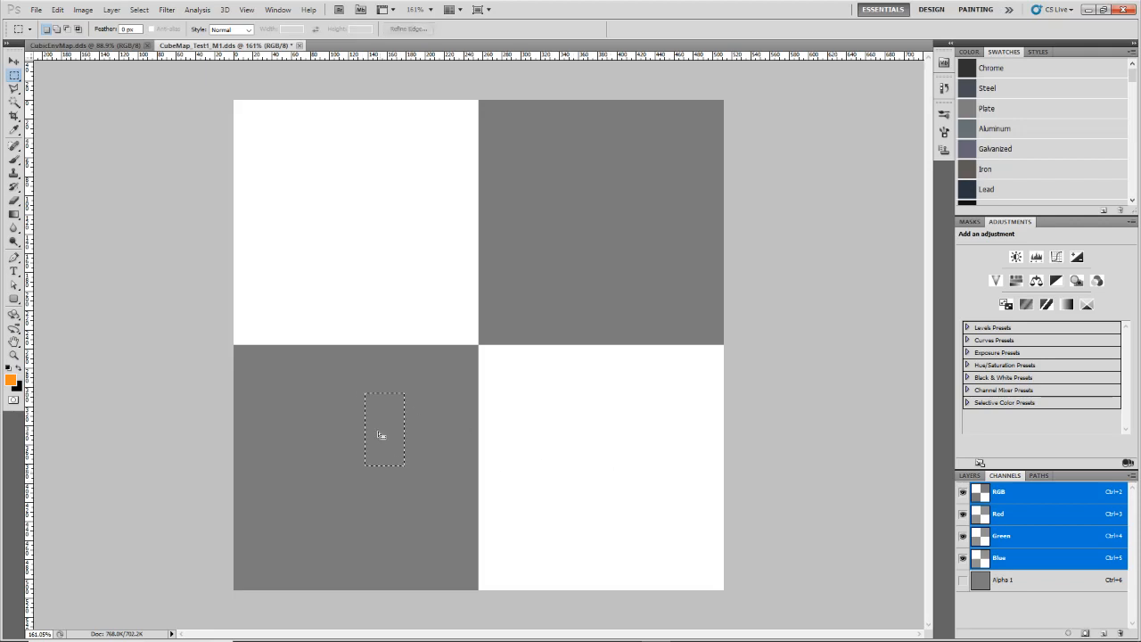
pyautogui.click(365, 456)
# - Display the mask's Alpha 1 channel and compare it with the wall faces in CubicEnvMap.dds
pyautogui.click(1003, 580)
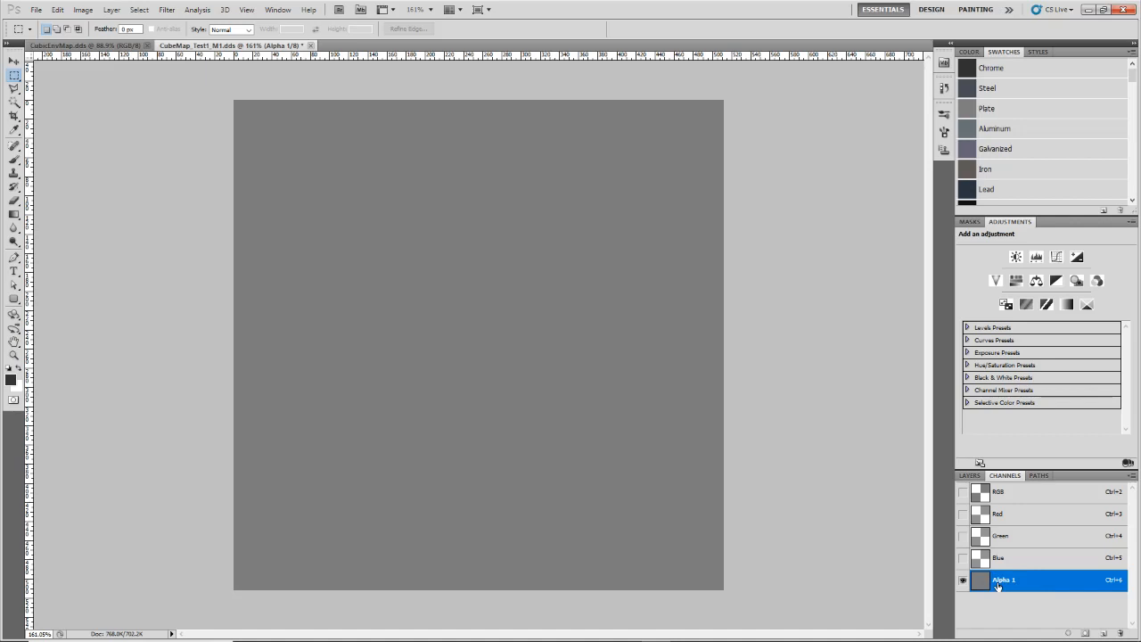
pyautogui.click(78, 45)
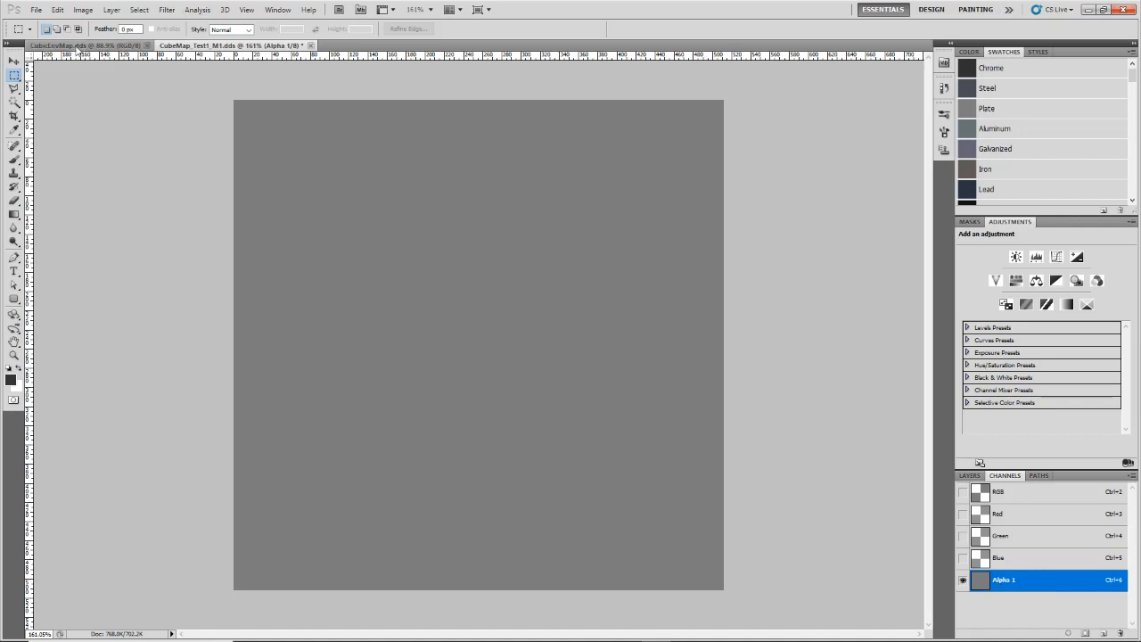
pyautogui.scroll(2, 270, 309)
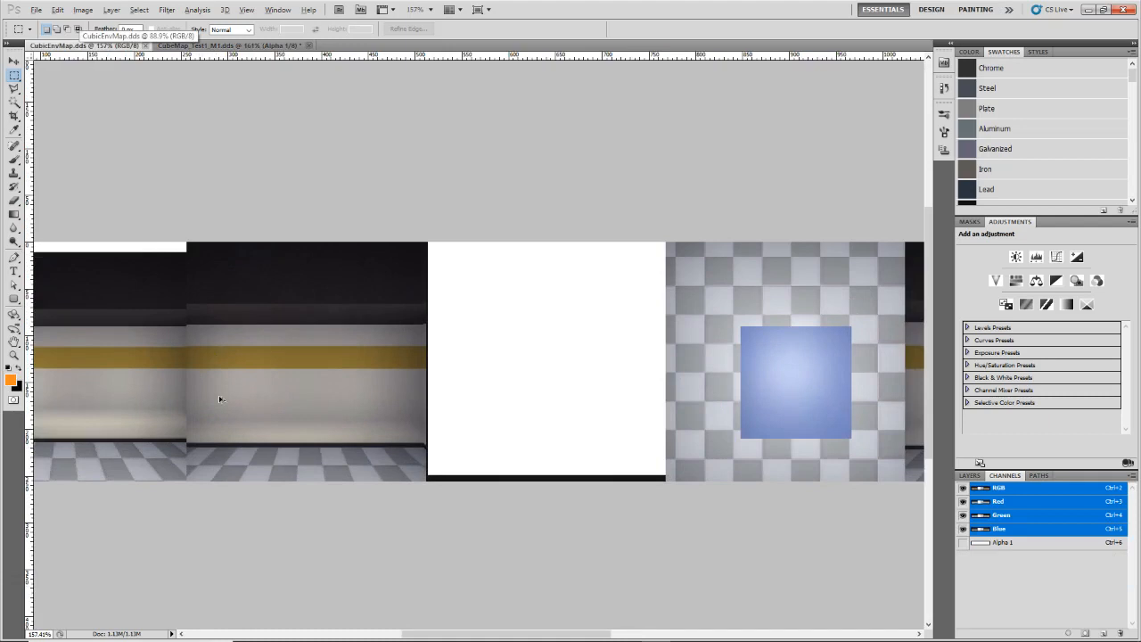
pyautogui.scroll(1, 220, 399)
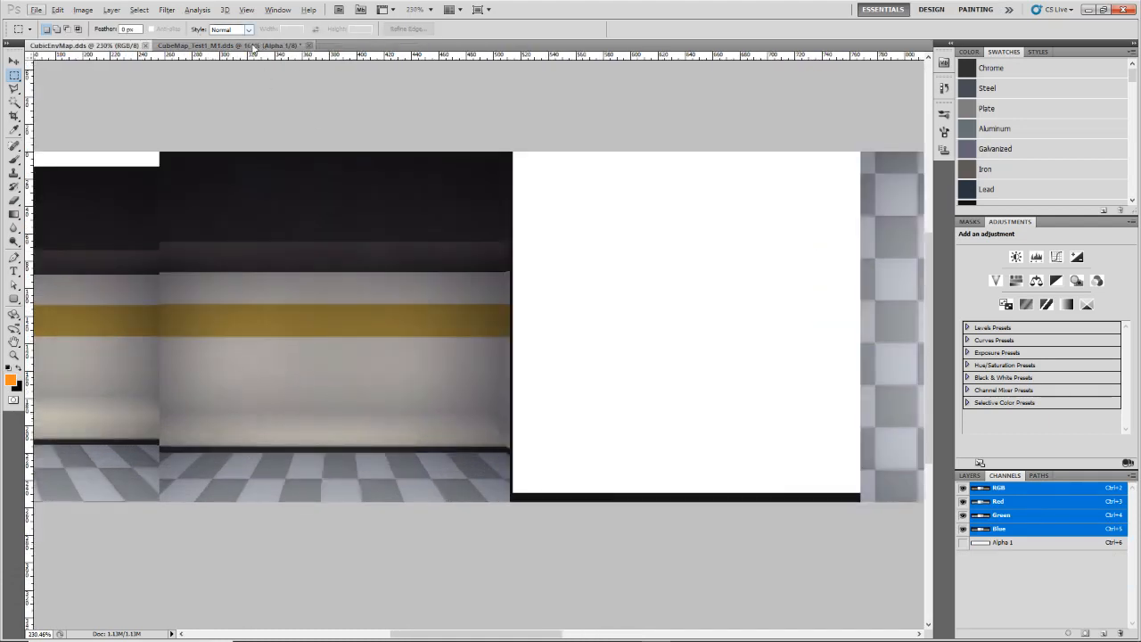
pyautogui.click(263, 45)
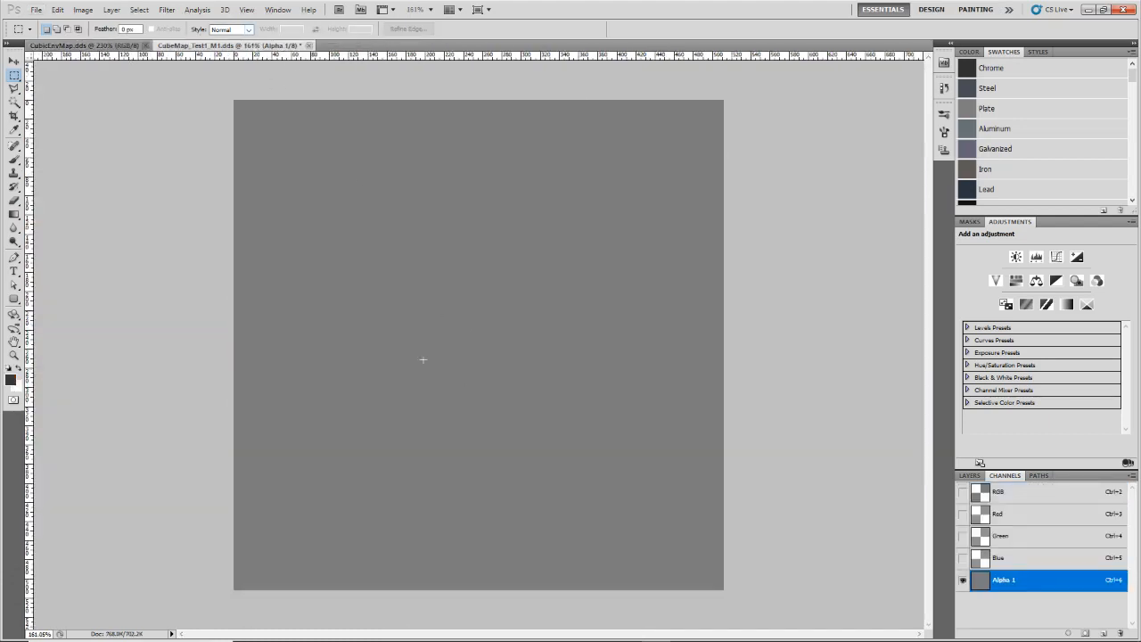
# - Outline areas of the cube map's wall face and of the mask's Alpha 1 channel with temporary rectangular selections to compare them
pyautogui.click(105, 45)
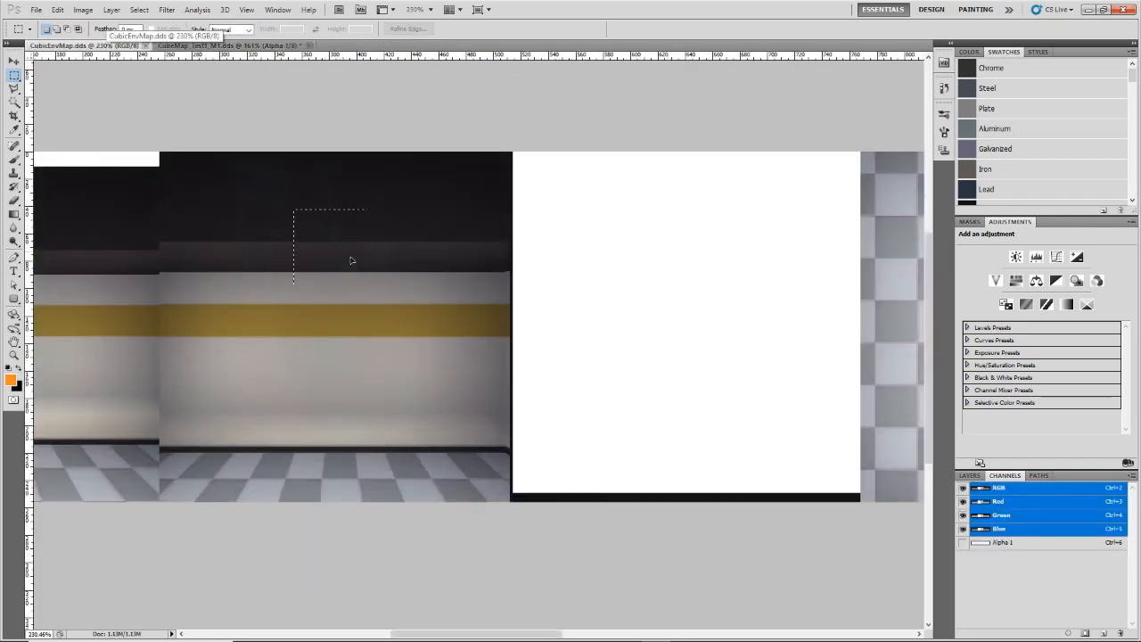
pyautogui.moveTo(351, 259)
pyautogui.mouseDown()
pyautogui.moveTo(343, 265)
pyautogui.moveTo(344, 250)
pyautogui.mouseUp()
pyautogui.click(342, 374)
pyautogui.moveTo(272, 409); pyautogui.dragTo(377, 482)
pyautogui.click(352, 426)
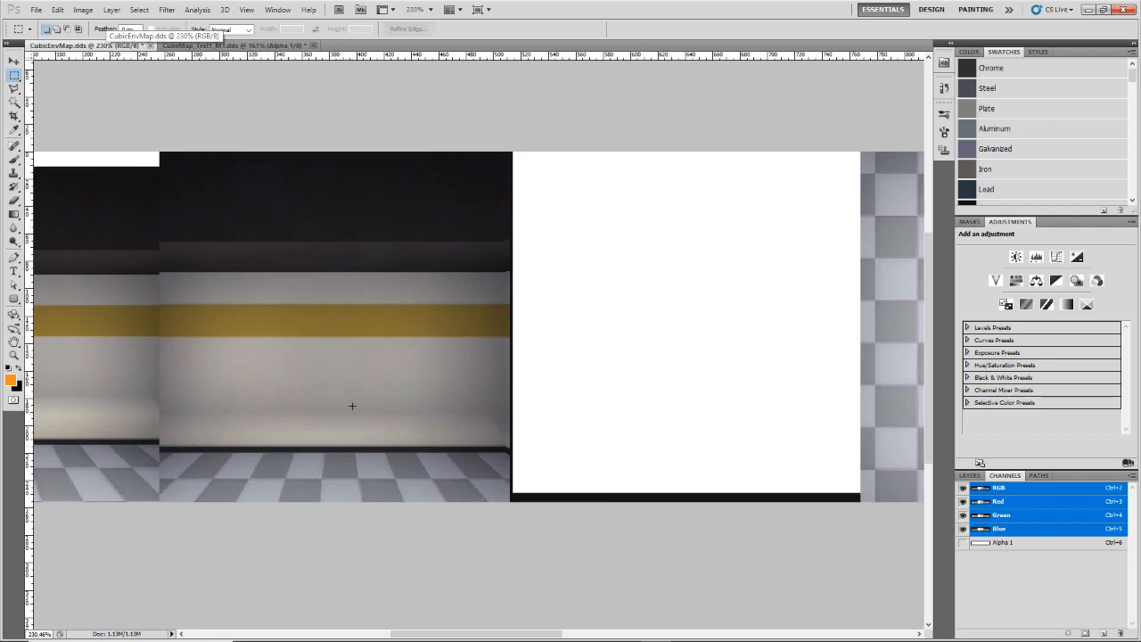
pyautogui.click(239, 45)
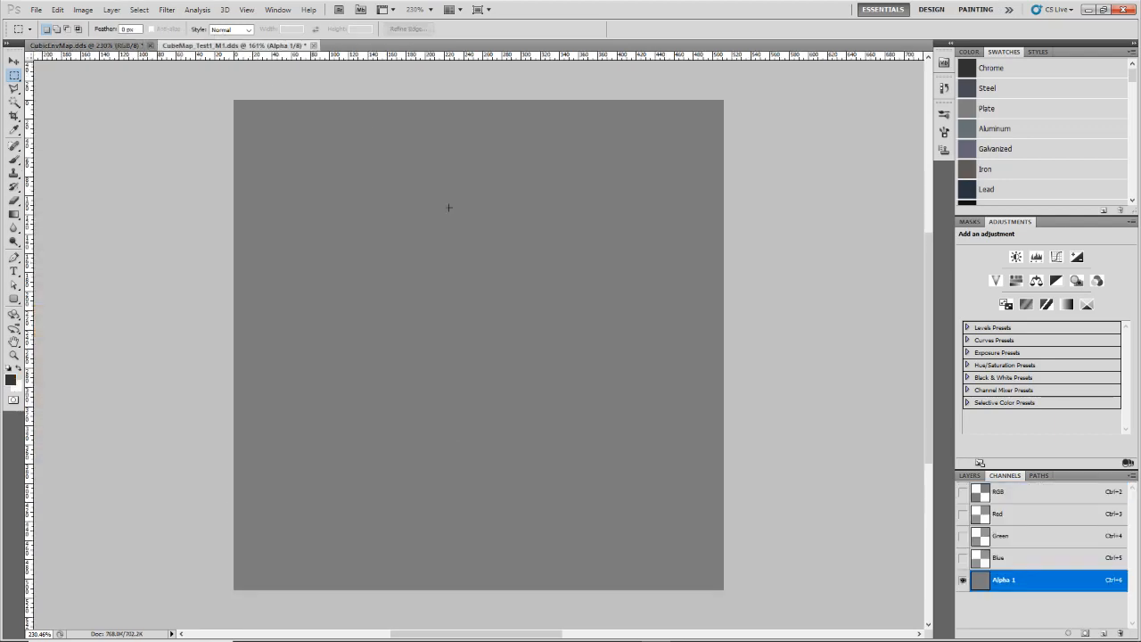
pyautogui.moveTo(347, 236); pyautogui.dragTo(537, 473)
pyautogui.moveTo(502, 422); pyautogui.dragTo(496, 435)
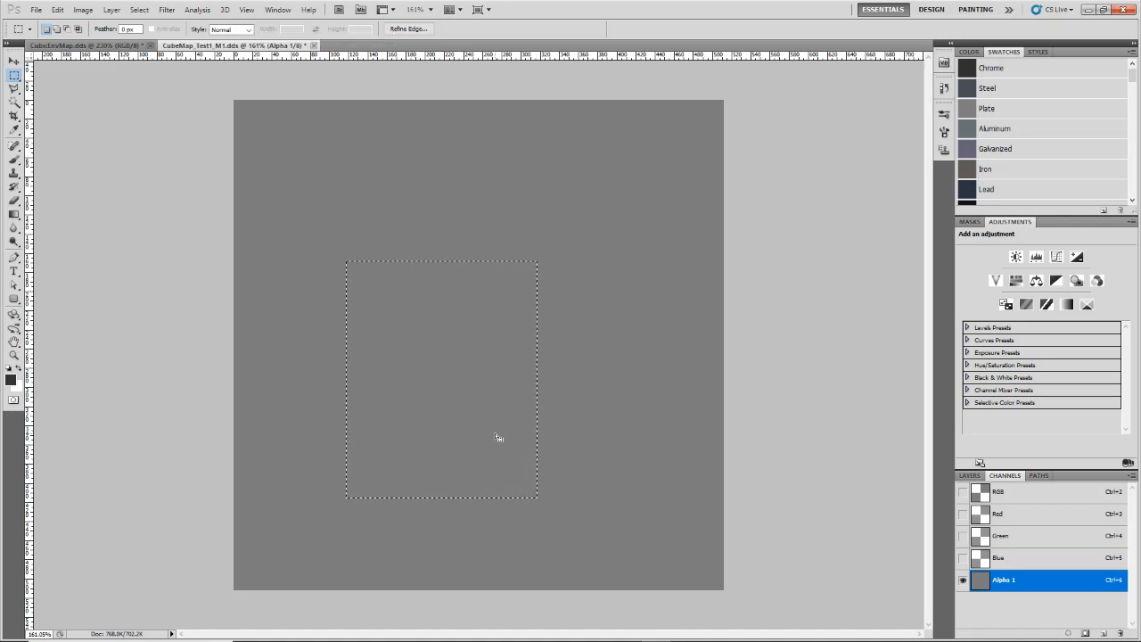
pyautogui.click(459, 199)
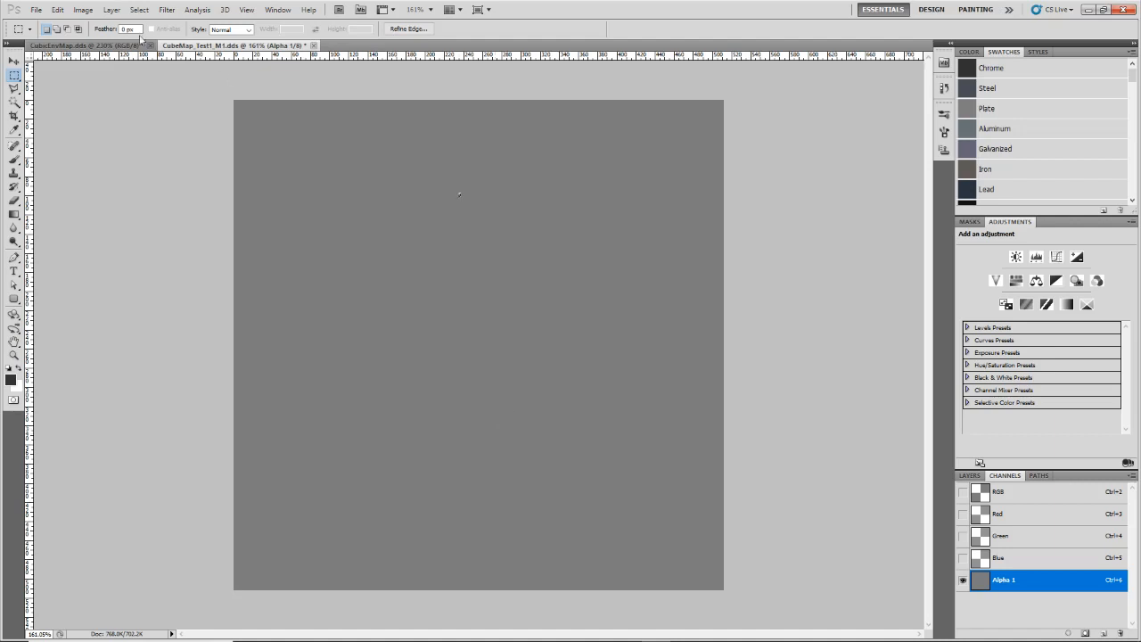
# - Switch to CubicEnvMap.dds and convert its locked Background into an editable layer with the default settings
pyautogui.click(136, 44)
pyautogui.scroll(-5, 344, 377)
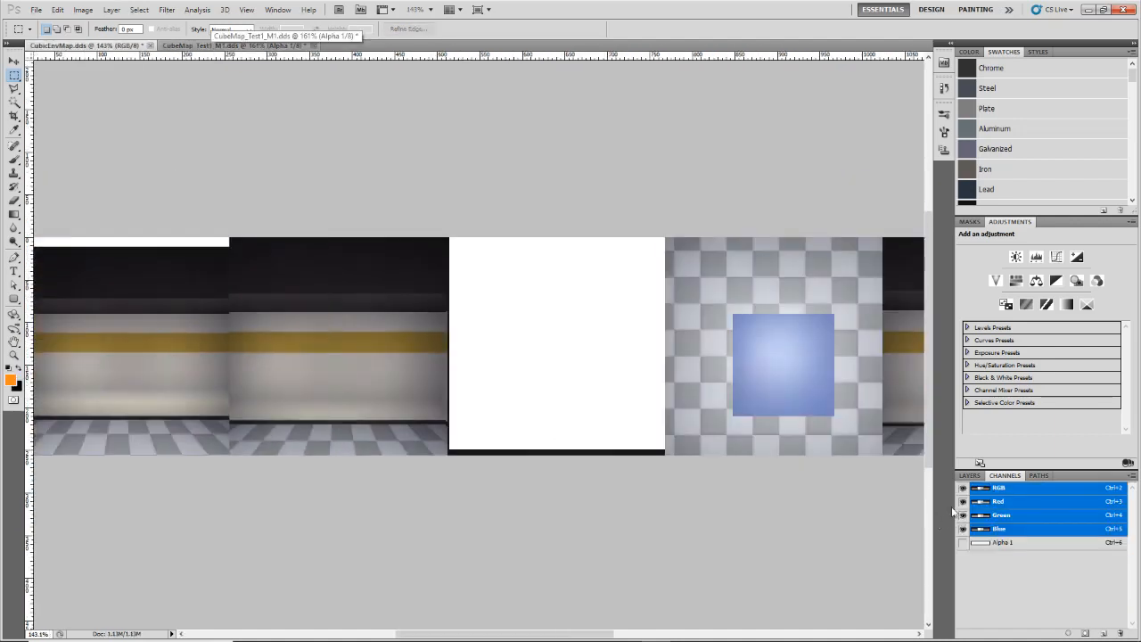
pyautogui.click(972, 477)
pyautogui.moveTo(497, 391); pyautogui.dragTo(575, 412)
pyautogui.scroll(2, 575, 412)
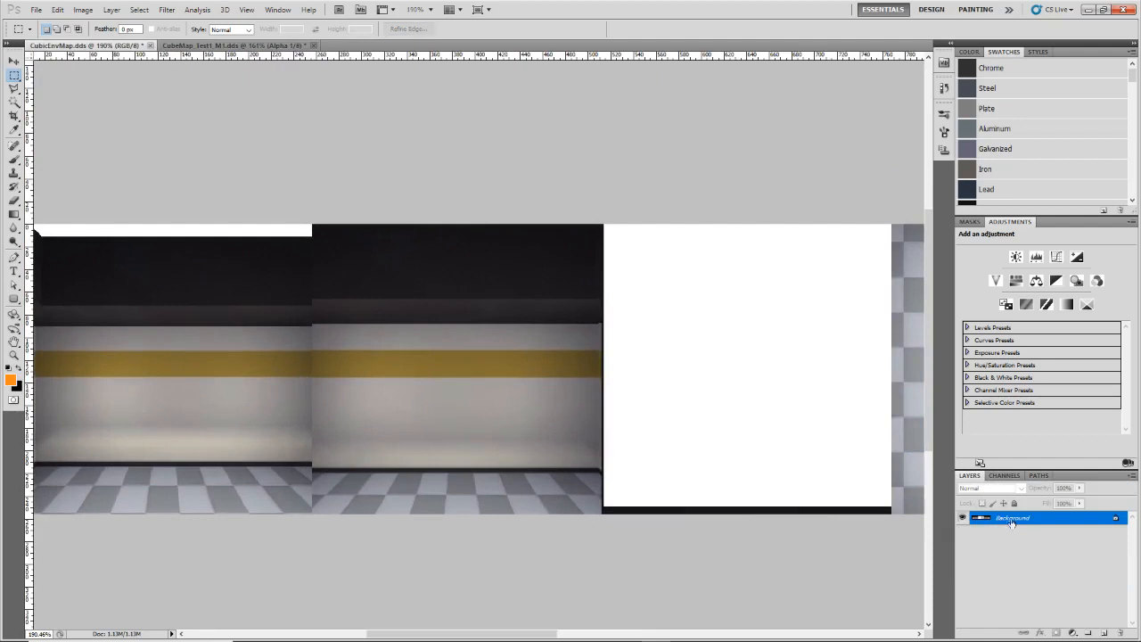
pyautogui.doubleClick(1012, 518)
pyautogui.click(665, 202)
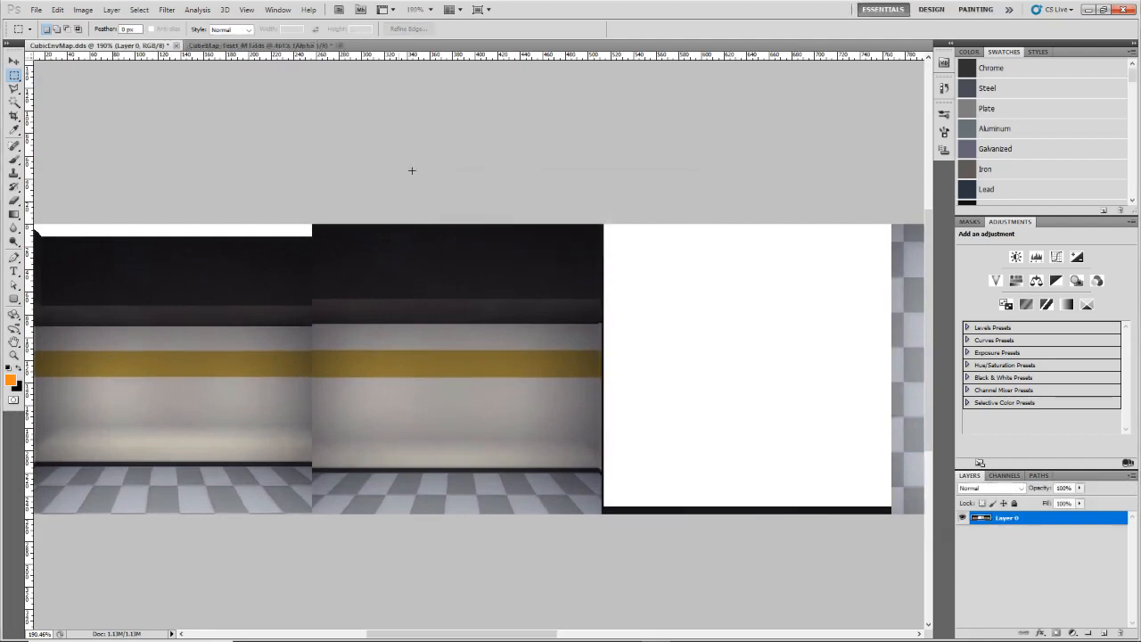
# - Try a Levels adjustment on the cube map with a midtone of 0.81 and output levels of 143 to 179
pyautogui.click(83, 10)
pyautogui.moveTo(98, 39)
pyautogui.click(236, 51)
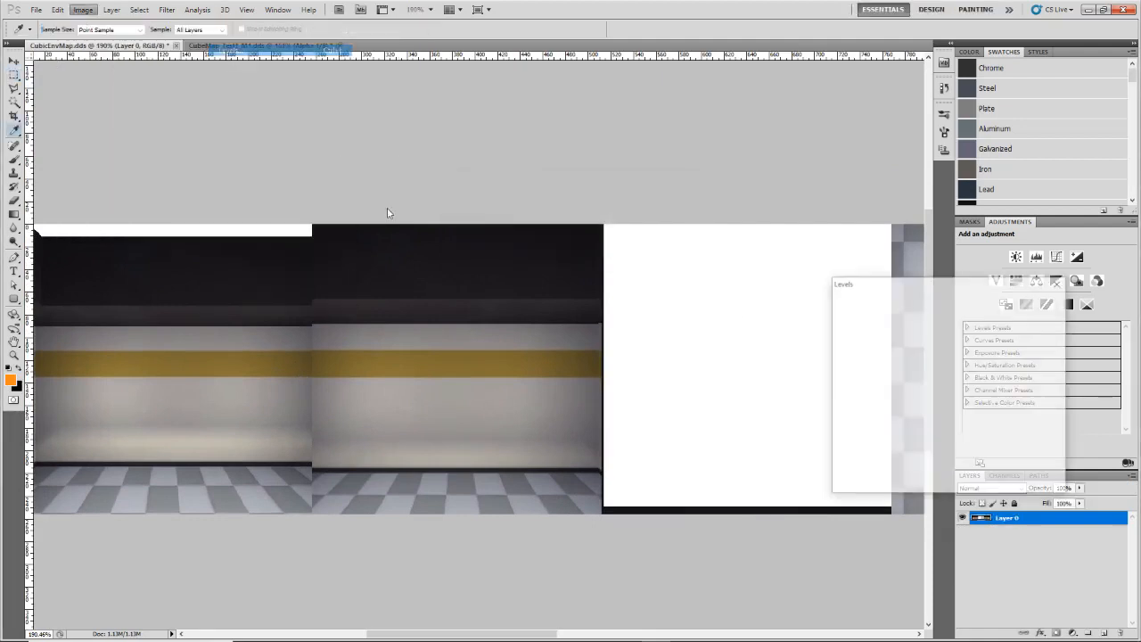
pyautogui.moveTo(923, 416)
pyautogui.mouseDown()
pyautogui.moveTo(981, 417)
pyautogui.moveTo(867, 413)
pyautogui.moveTo(931, 414)
pyautogui.mouseUp()
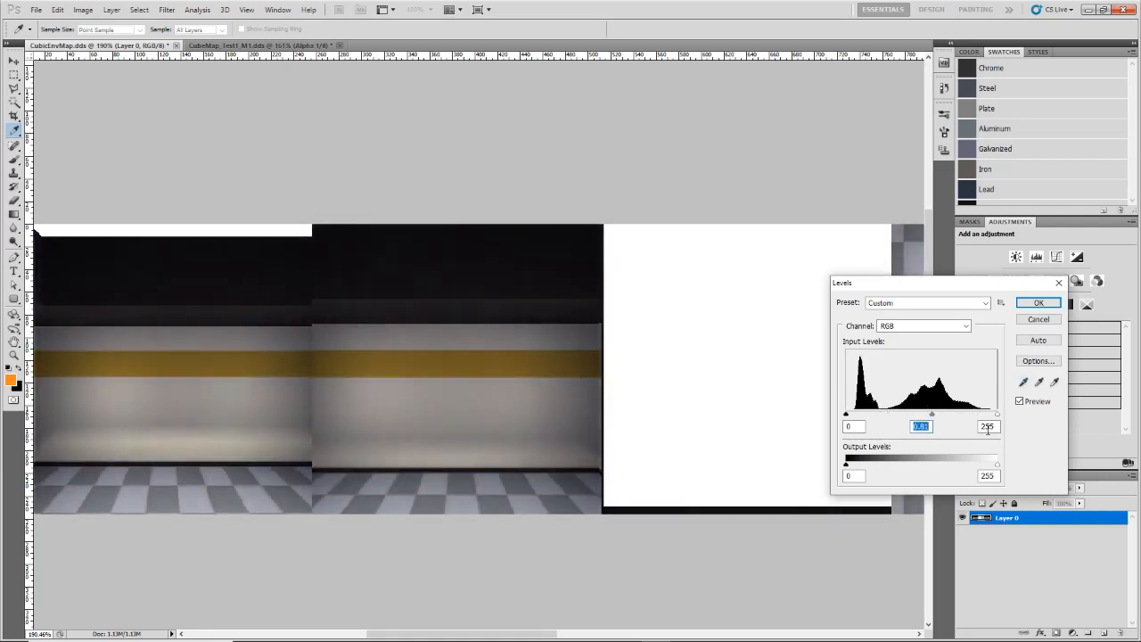
pyautogui.moveTo(996, 464); pyautogui.dragTo(954, 466)
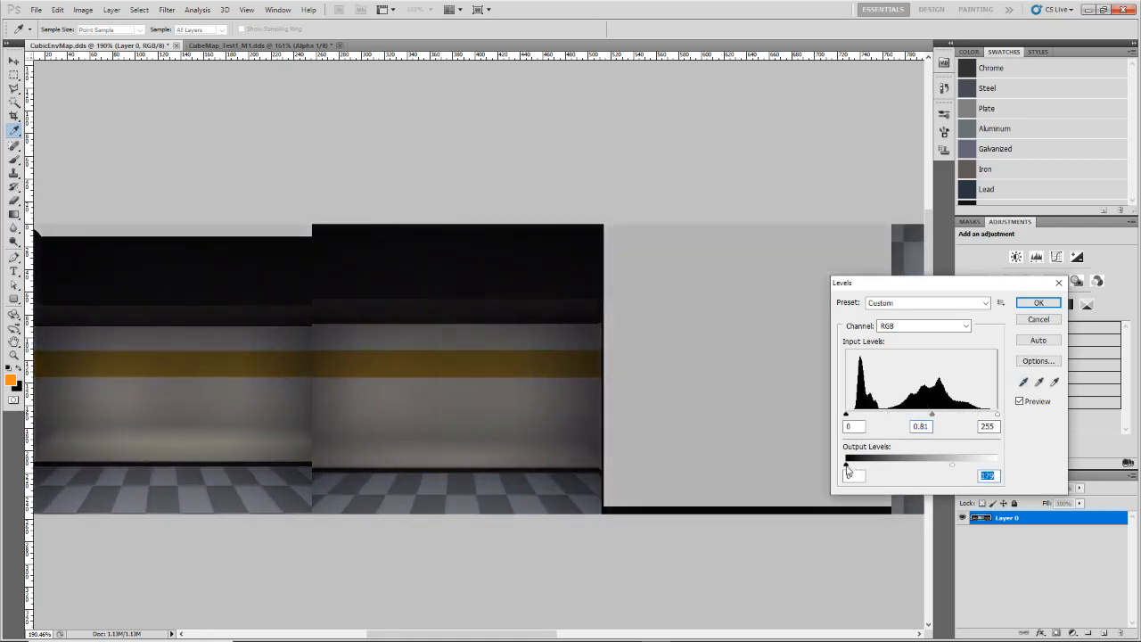
pyautogui.moveTo(846, 464); pyautogui.dragTo(930, 464)
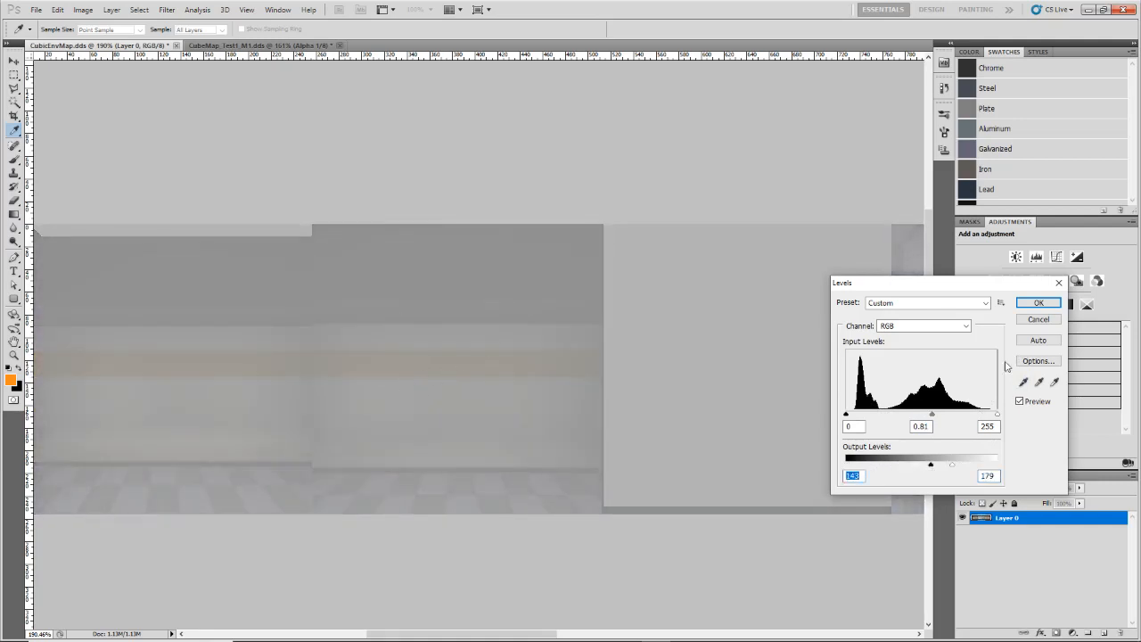
pyautogui.click(1038, 302)
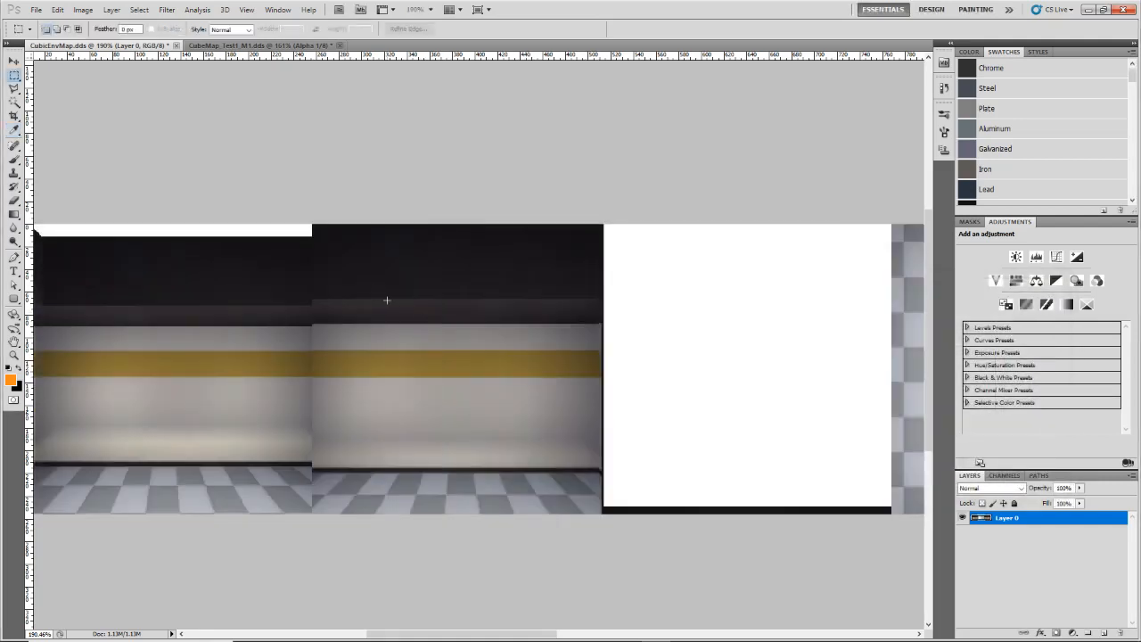
# - Examine the Alpha 1 channel of CubeMap_Test1_M1.dds, outlining part of it and its whole area with temporary selections
pyautogui.click(226, 47)
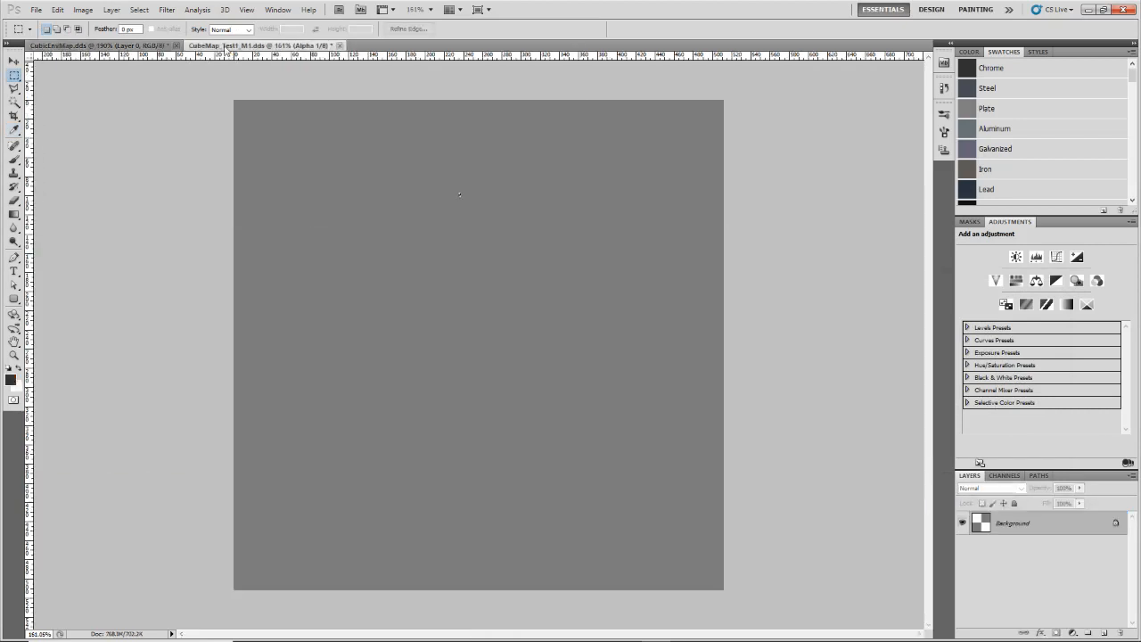
pyautogui.moveTo(286, 170); pyautogui.dragTo(527, 440)
pyautogui.hotkey('ctrl', 'a')
pyautogui.scroll(-4, 448, 403)
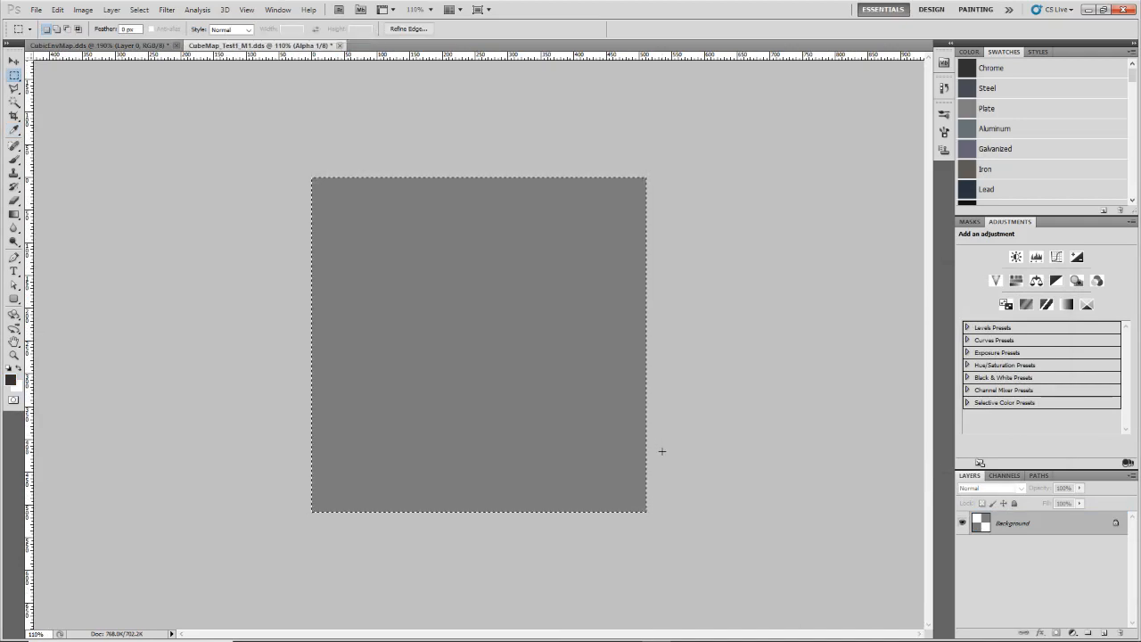
pyautogui.hotkey('ctrl', 'd')
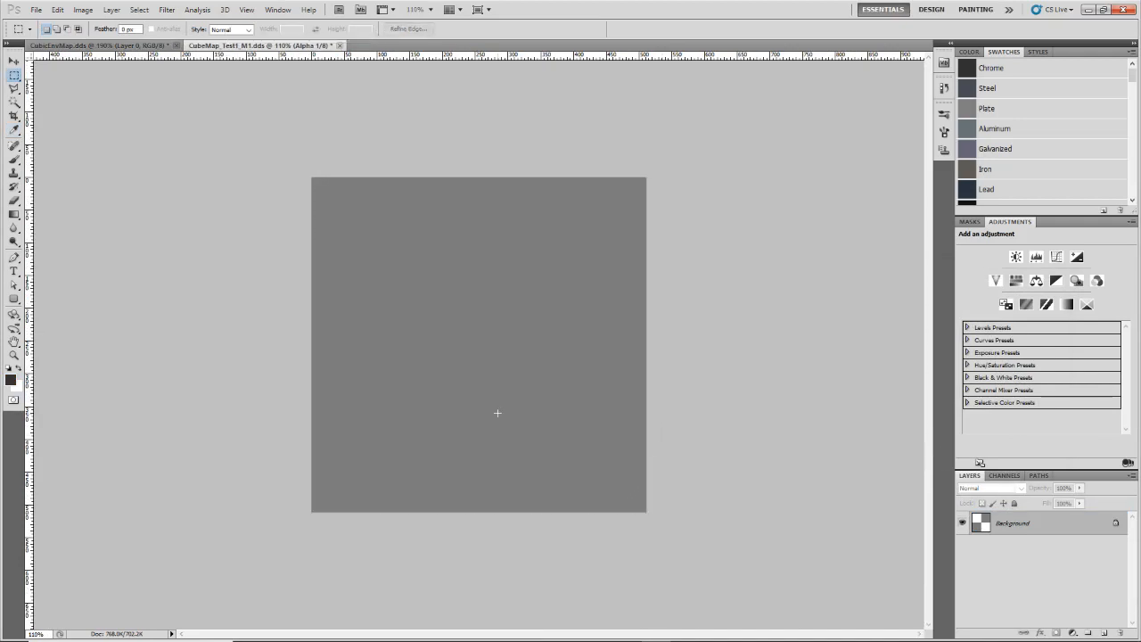
pyautogui.scroll(2, 497, 413)
pyautogui.scroll(-1, 494, 402)
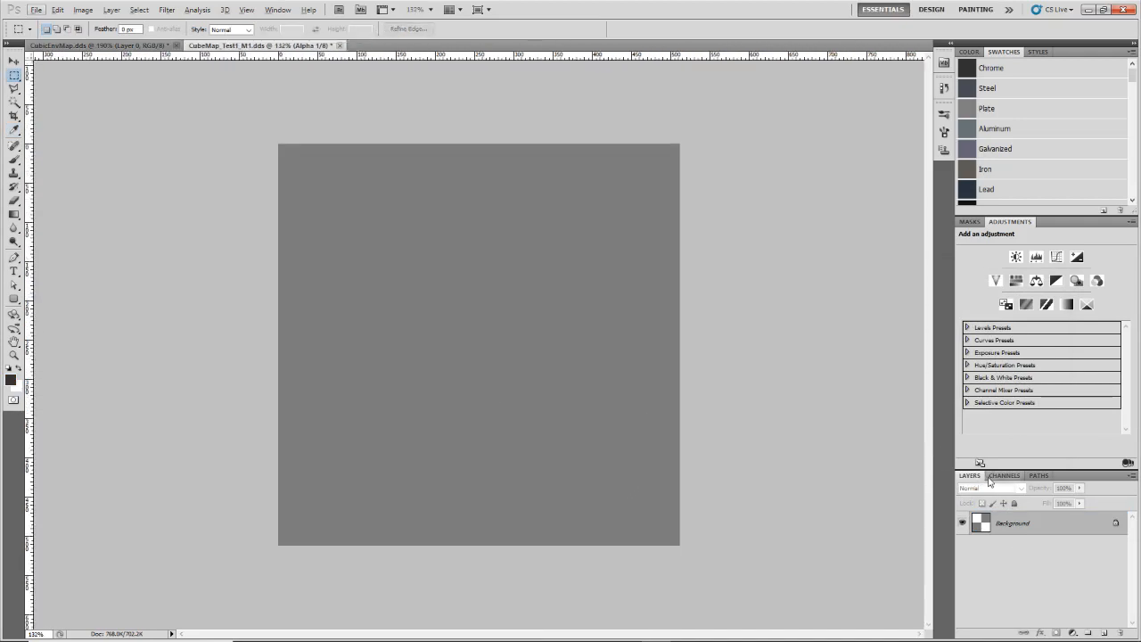
# - Display the mask's RGB composite and outline areas of its white and grey squares with temporary rectangular selections
pyautogui.click(1005, 475)
pyautogui.click(999, 493)
pyautogui.click(969, 475)
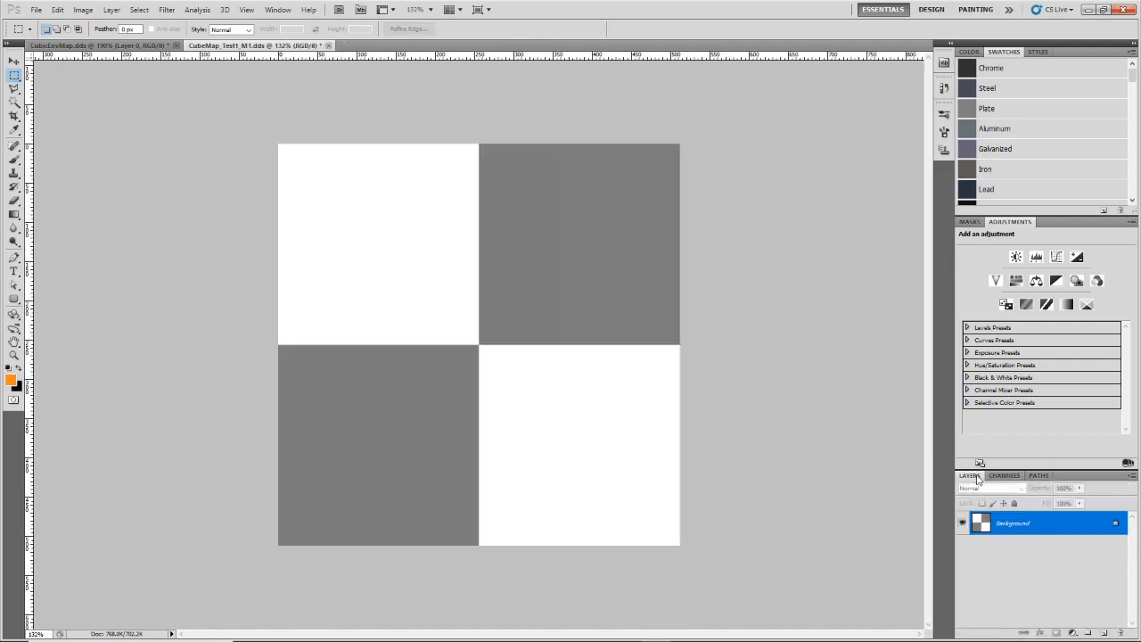
pyautogui.scroll(1, 461, 362)
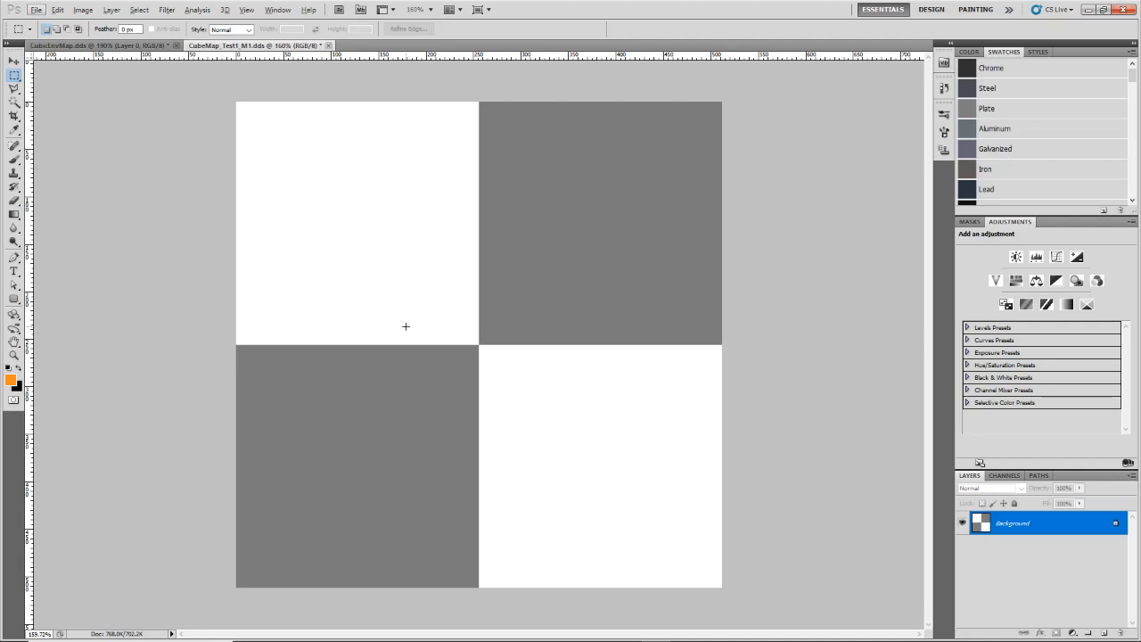
pyautogui.moveTo(555, 448); pyautogui.dragTo(663, 553)
pyautogui.moveTo(617, 522)
pyautogui.mouseDown()
pyautogui.moveTo(596, 488)
pyautogui.moveTo(359, 480)
pyautogui.moveTo(358, 466)
pyautogui.mouseUp()
pyautogui.click(449, 469)
pyautogui.moveTo(307, 384); pyautogui.dragTo(390, 498)
pyautogui.moveTo(356, 459); pyautogui.dragTo(552, 501)
pyautogui.click(402, 496)
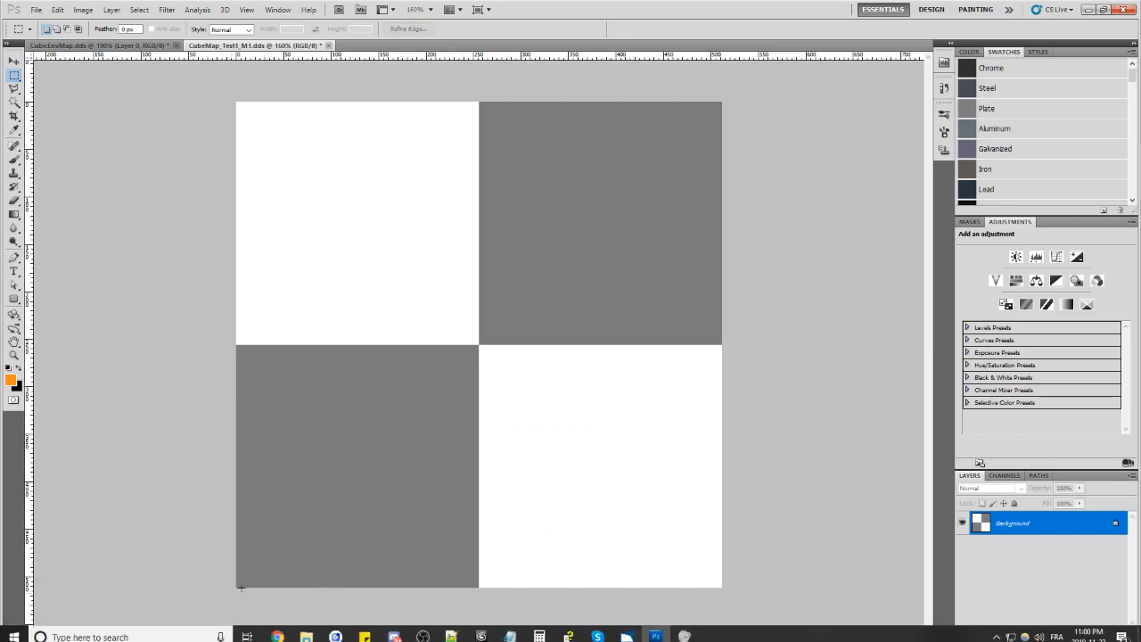
# - Switch to WorldEdit and assign CubeMap_Test1_M1.dds as the material's tEnvironmentMapMask, accepting the material properties
pyautogui.click(1088, 9)
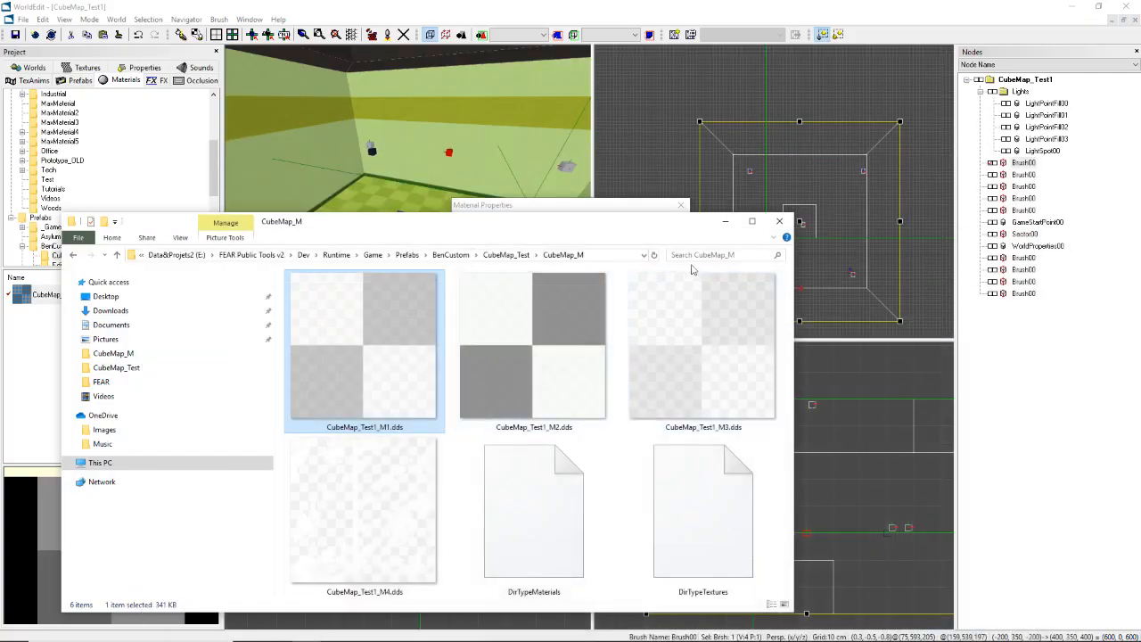
pyautogui.click(726, 220)
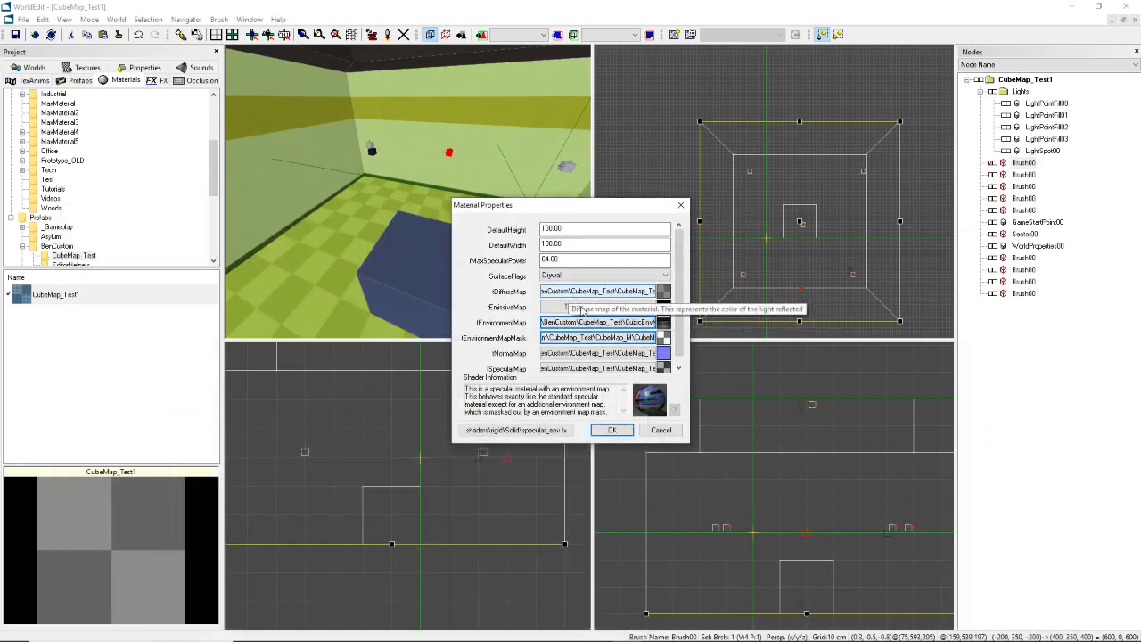
pyautogui.doubleClick(581, 339)
pyautogui.click(496, 274)
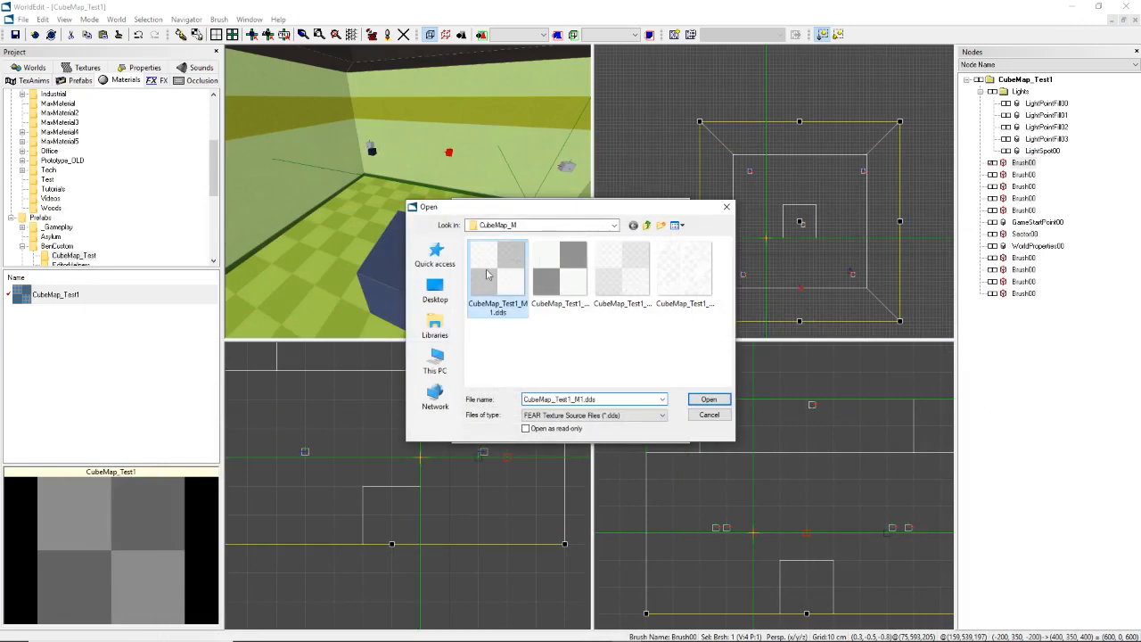
pyautogui.doubleClick(497, 275)
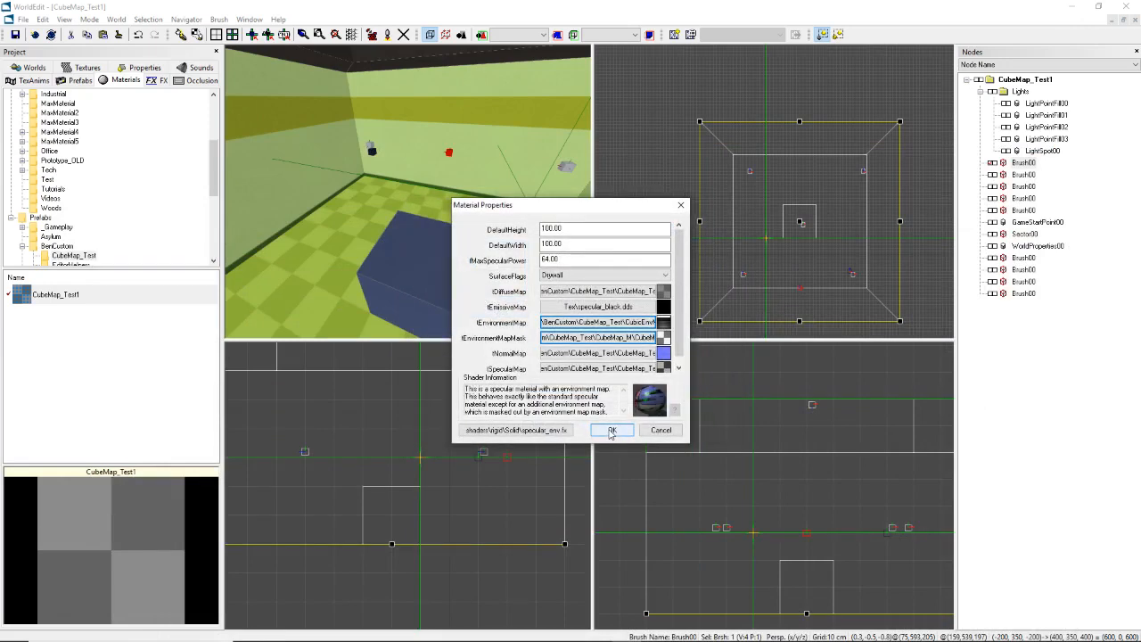
pyautogui.click(612, 434)
# - Process the CubeMap_Test1 world in World Packer with all common process options left unchecked
pyautogui.click(373, 34)
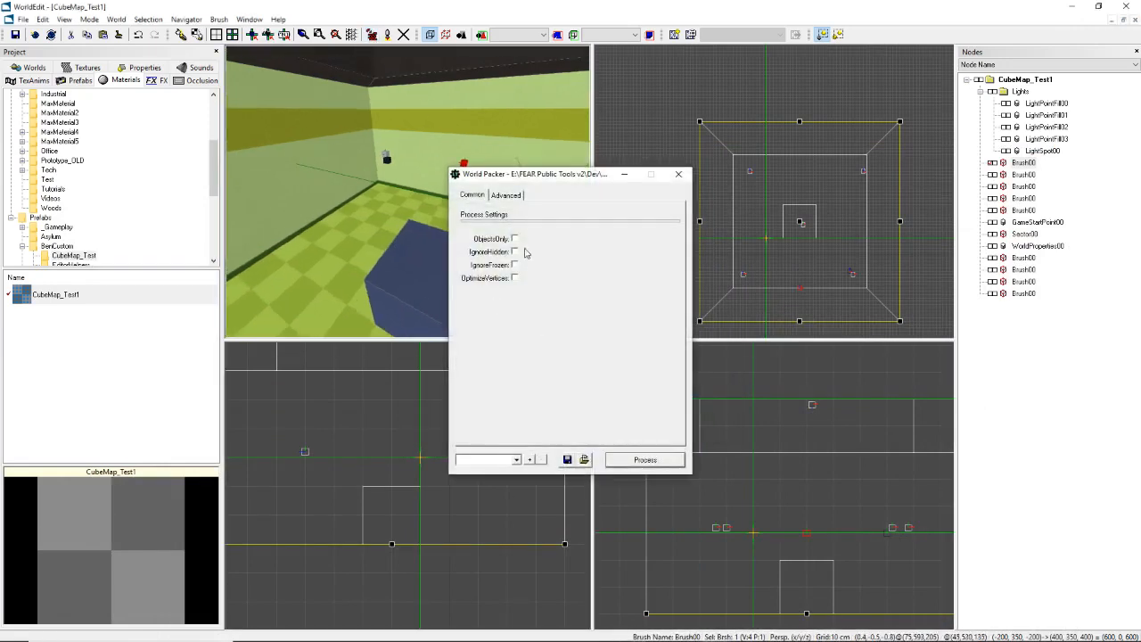
pyautogui.click(652, 457)
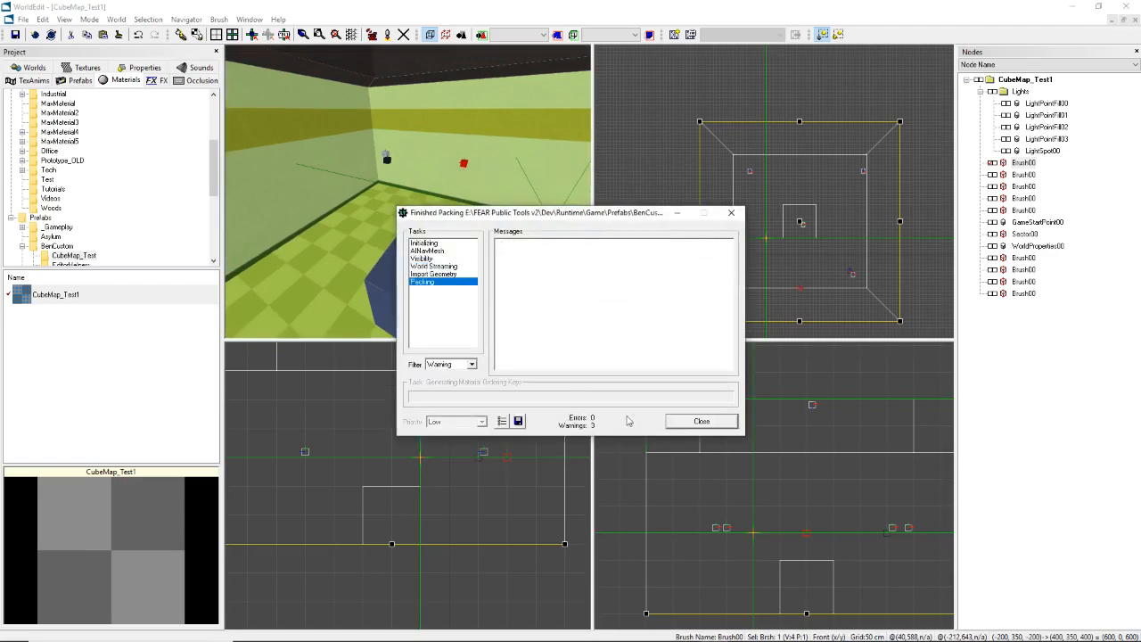
pyautogui.click(685, 421)
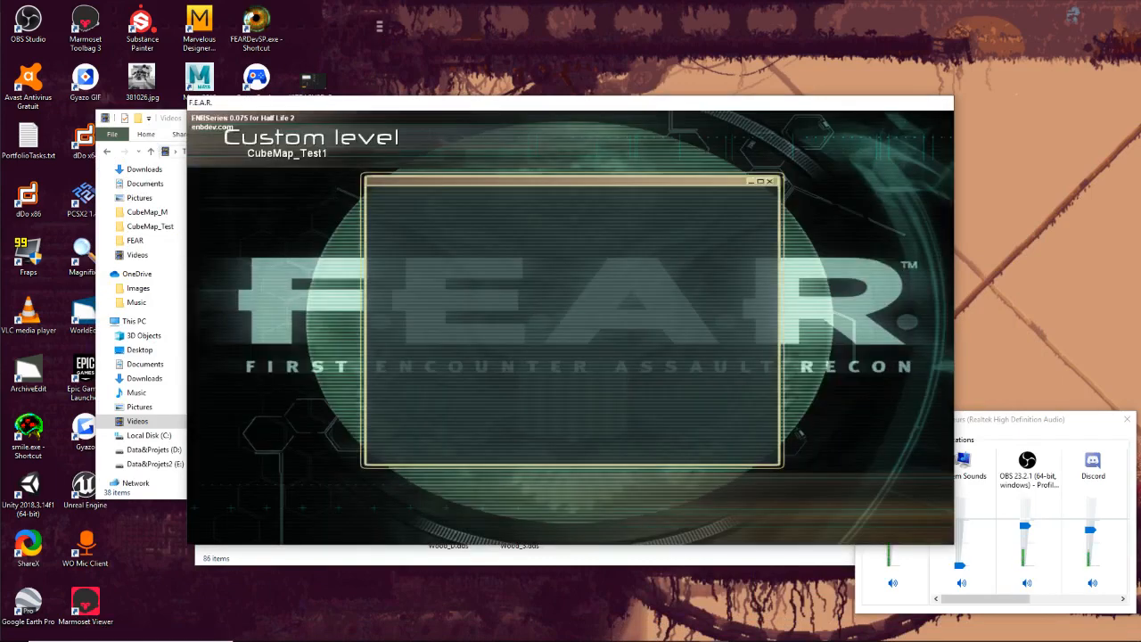
# - Walk around the blue cube in the running CubeMap_Test1 level to examine the floor's reflections from several angles, and quit the game
pyautogui.press('a')
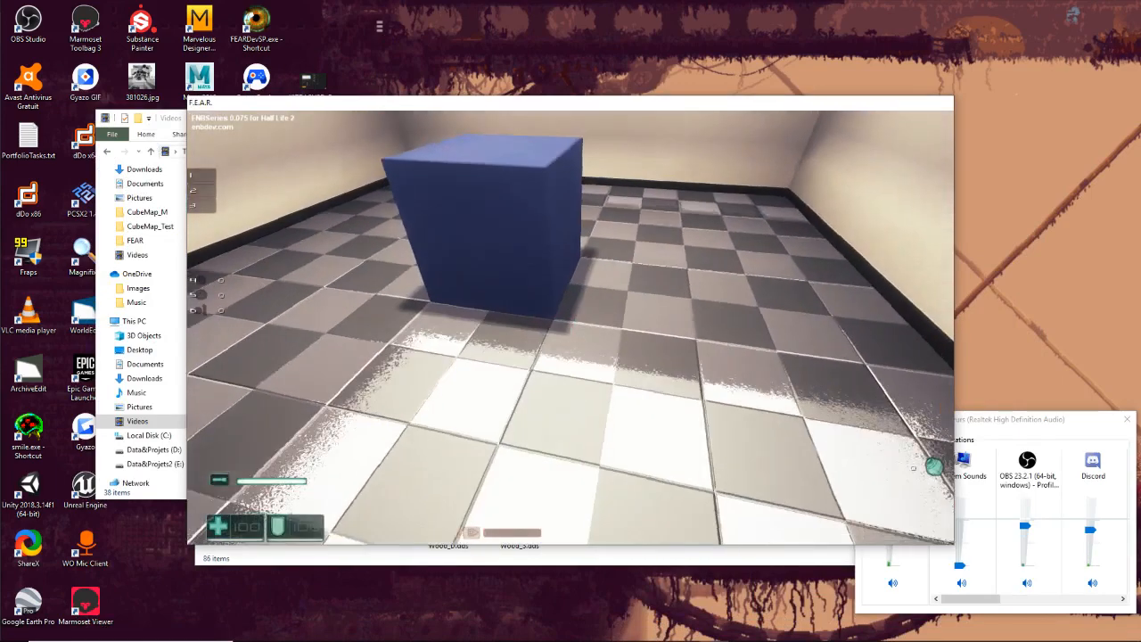
pyautogui.press('a')
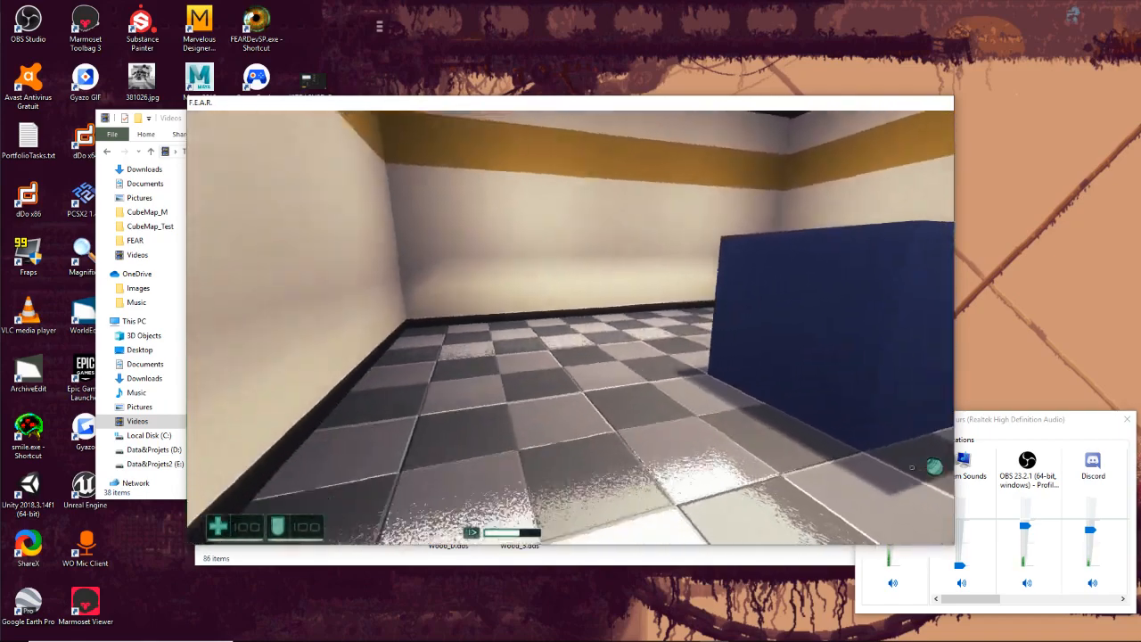
pyautogui.press('a')
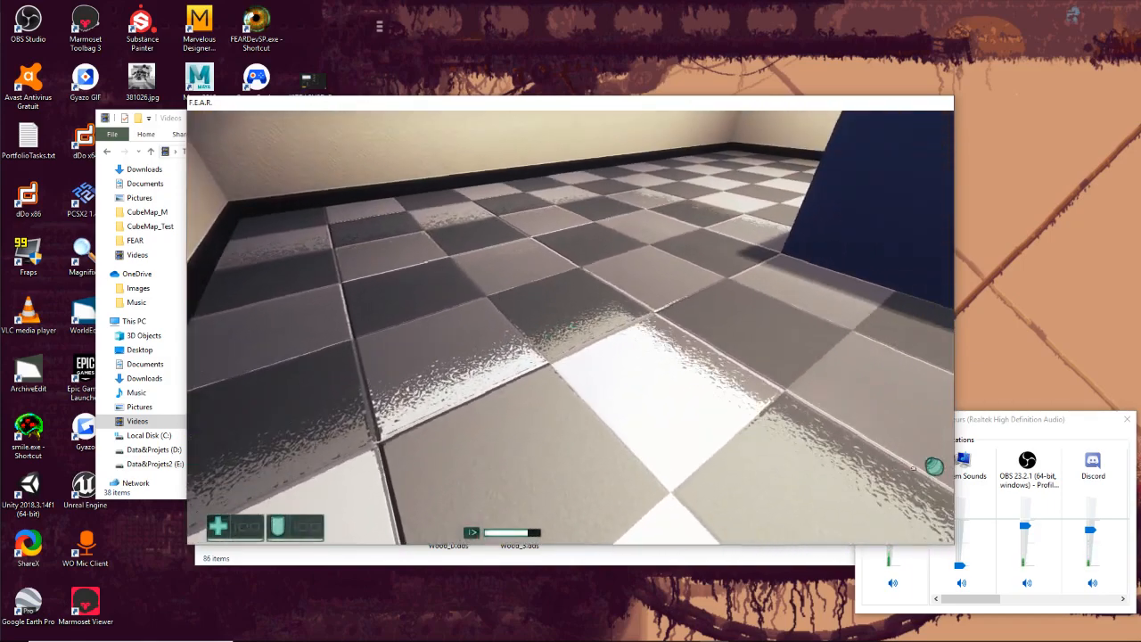
pyautogui.press('d')
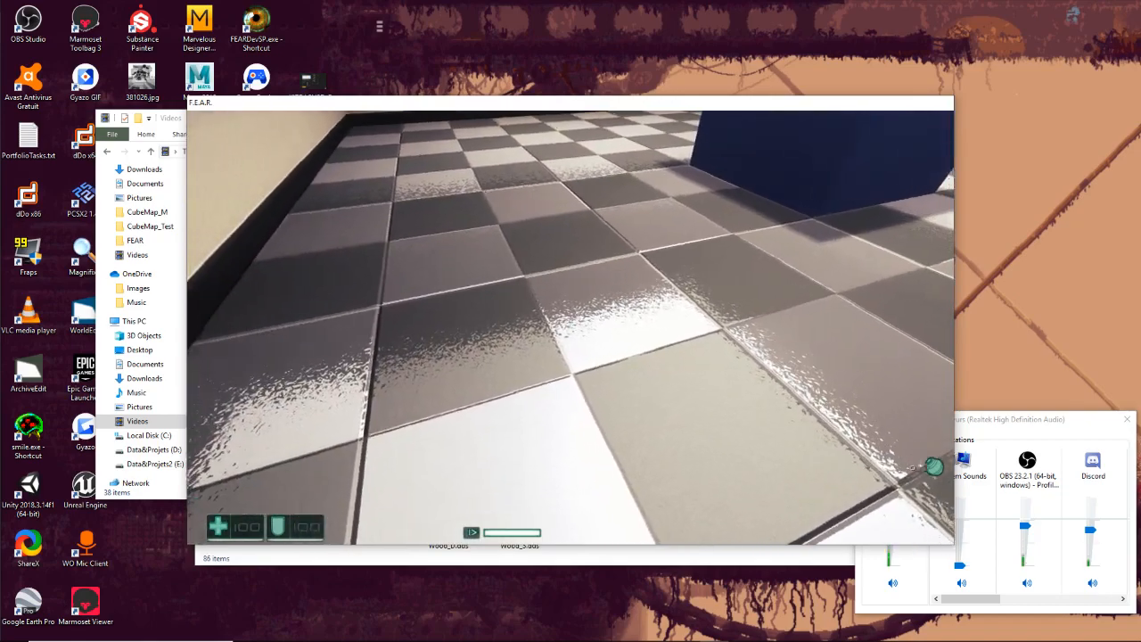
pyautogui.press('w')
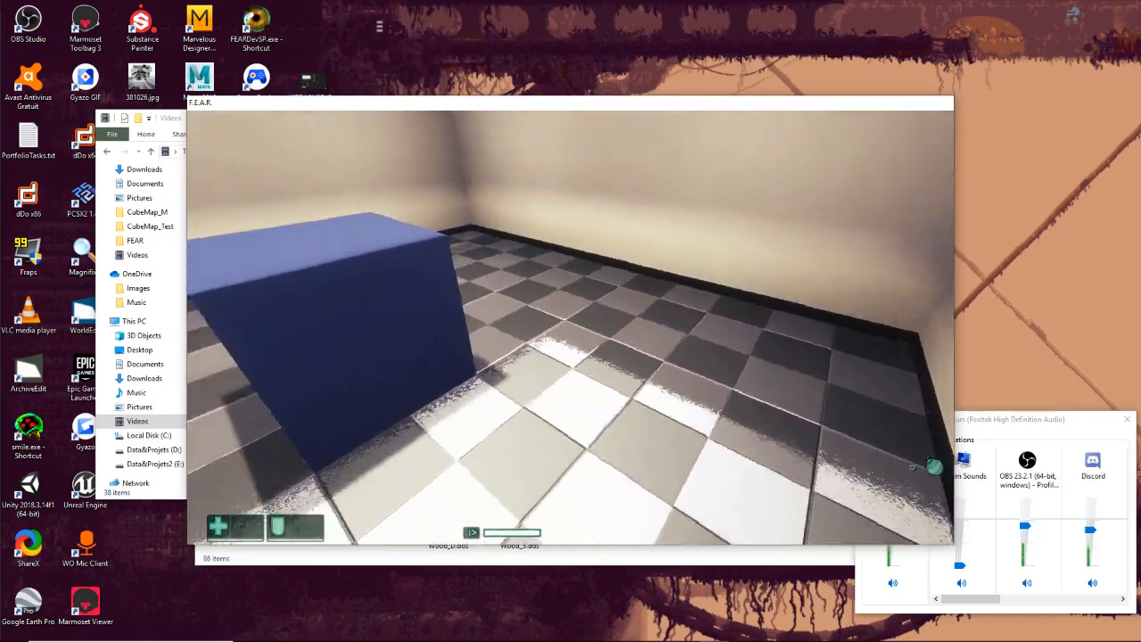
pyautogui.press('space')
pyautogui.press('s')
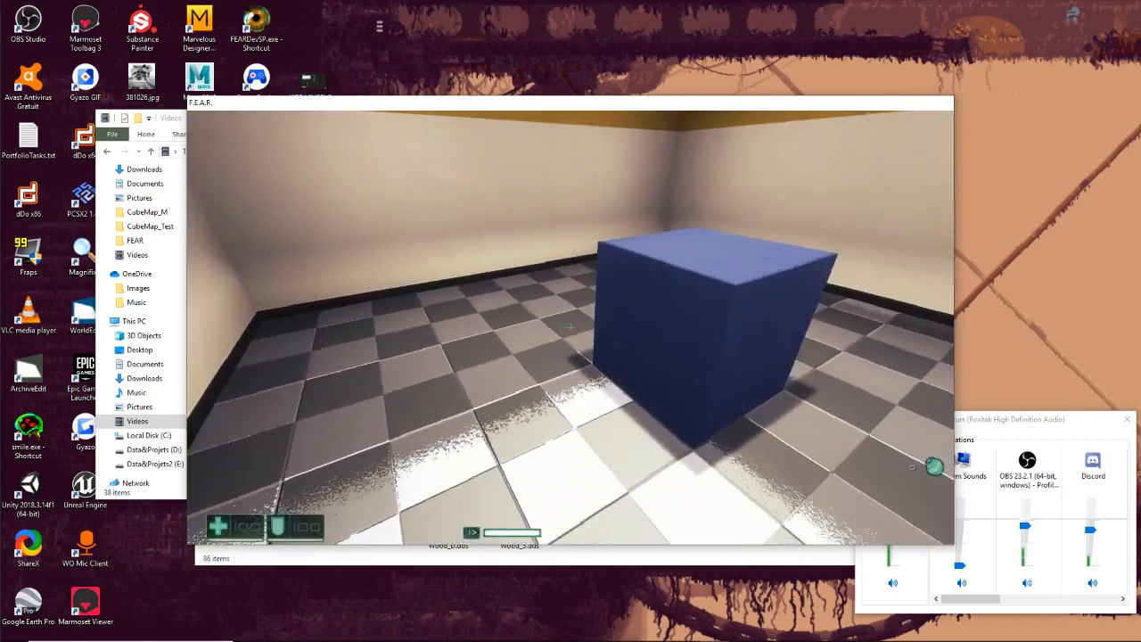
pyautogui.press('w')
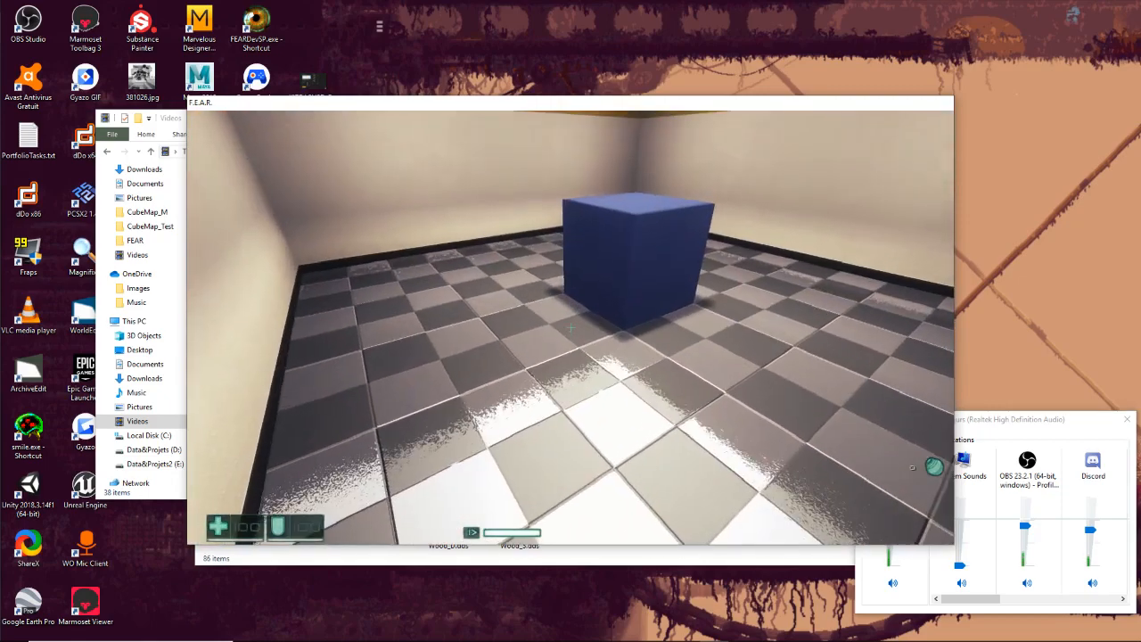
pyautogui.press('w')
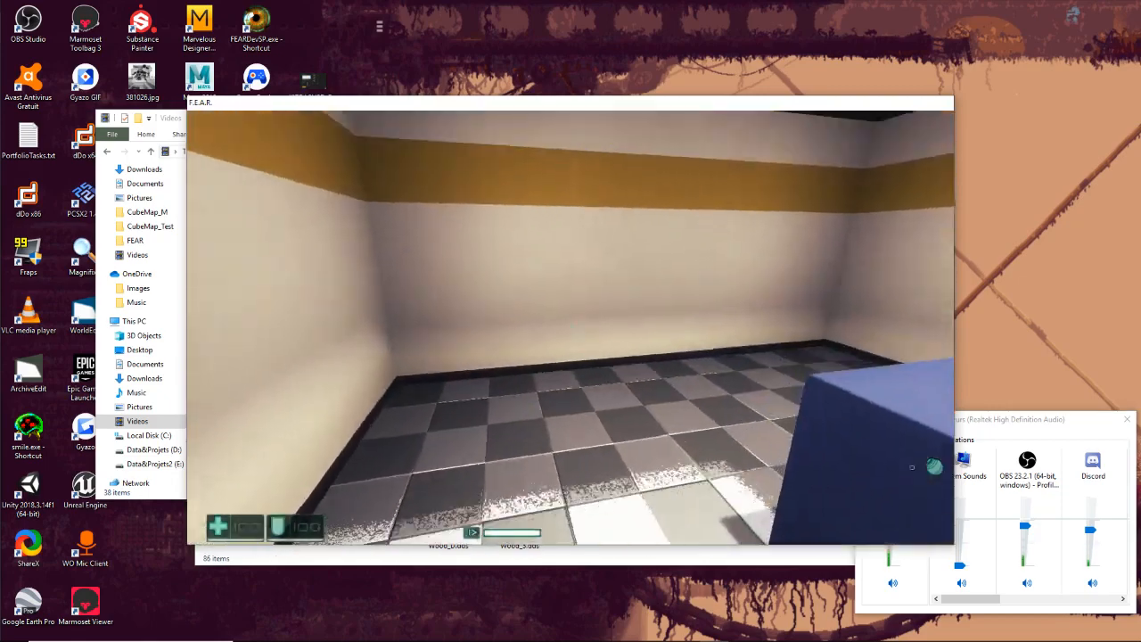
pyautogui.press('w')
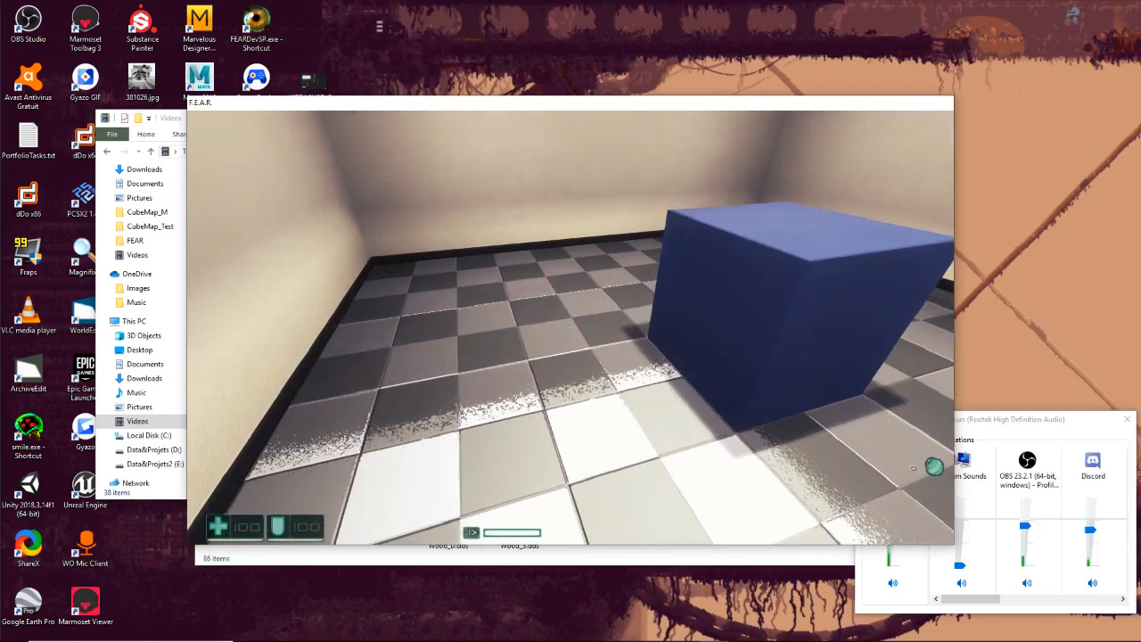
pyautogui.press('Escape')
pyautogui.click(397, 362)
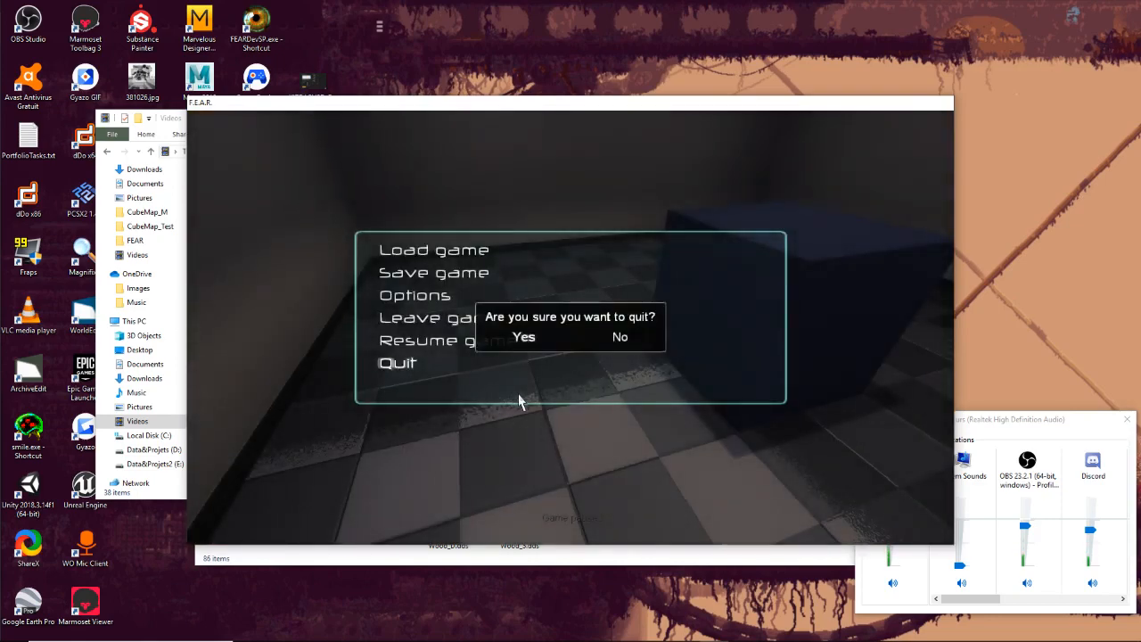
pyautogui.click(523, 337)
# - Return to WorldEdit and select the side wall brush with the yellow stripe in the perspective view
pyautogui.moveTo(546, 634)
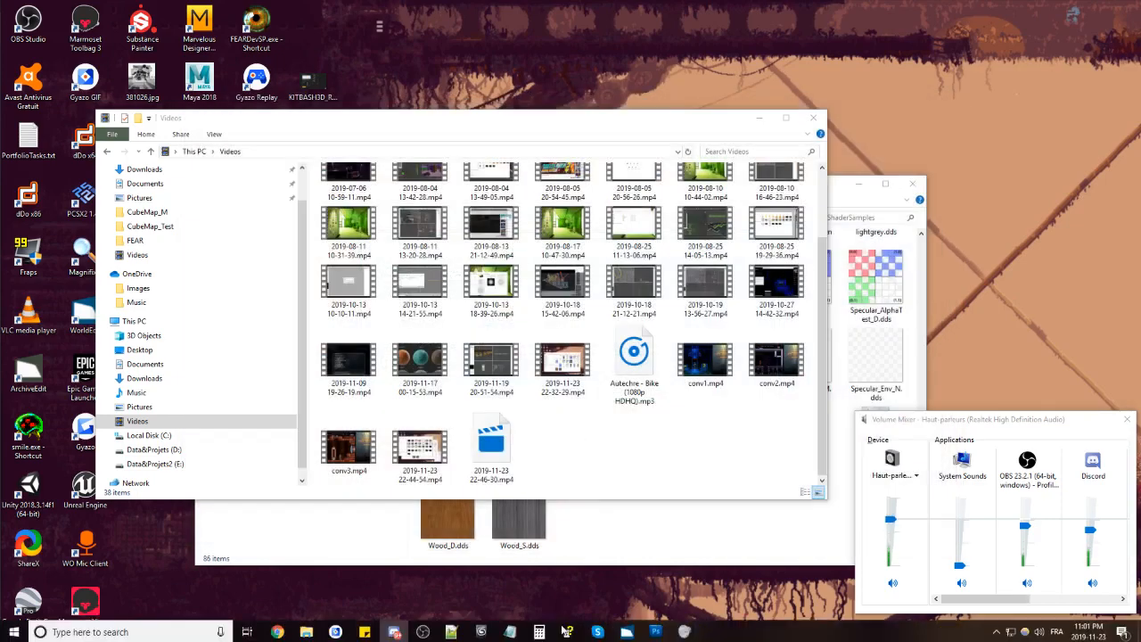
pyautogui.click(626, 630)
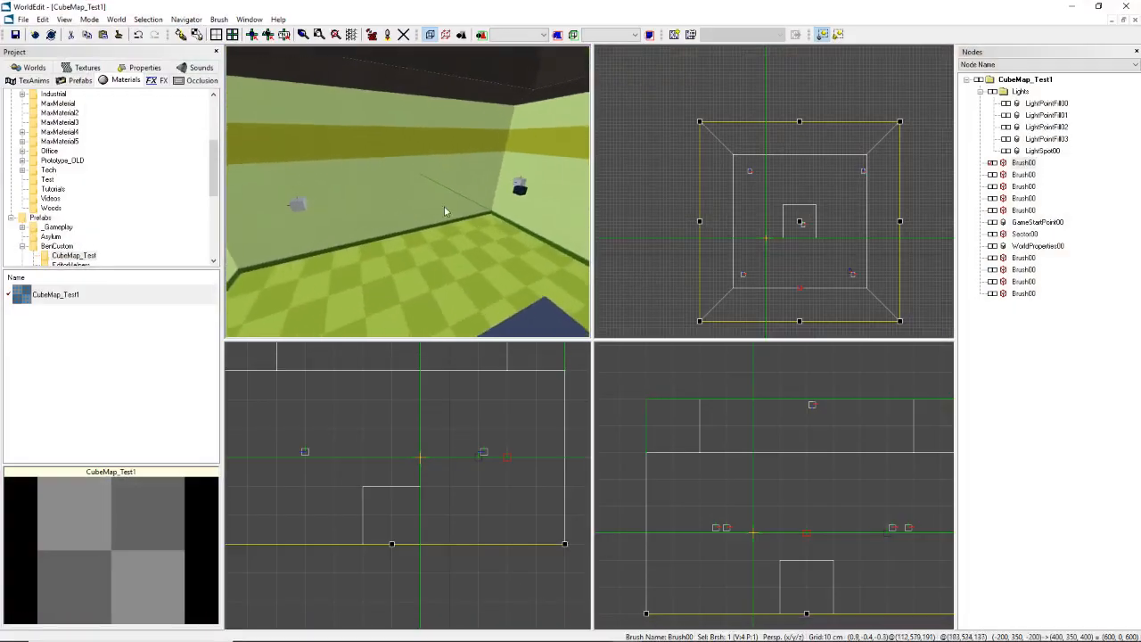
pyautogui.click(439, 180)
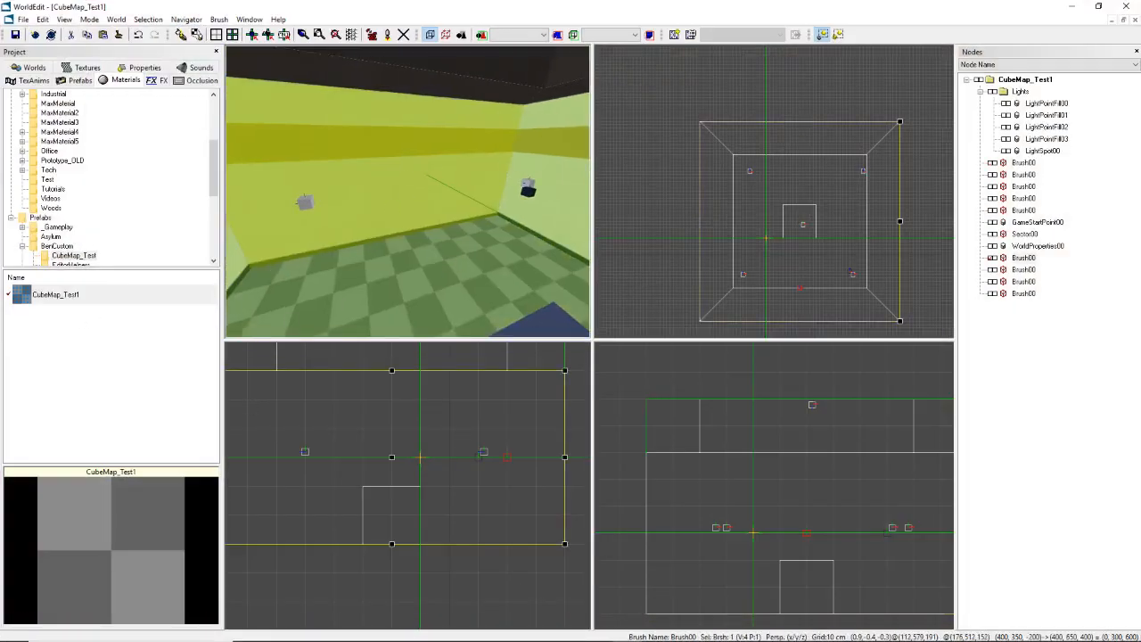
# - Apply the CubeMap_Test1 material to the selected side wall and reduce its texture scale to smaller checker tiles
pyautogui.moveTo(411, 183); pyautogui.dragTo(421, 213)
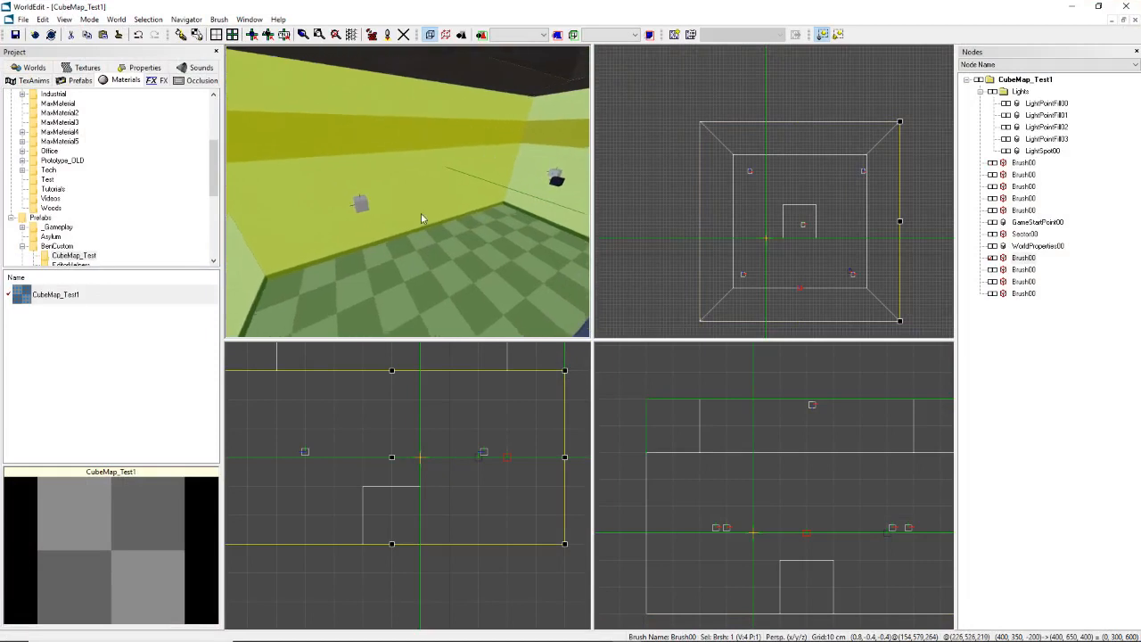
pyautogui.hotkey('ctrl', 't')
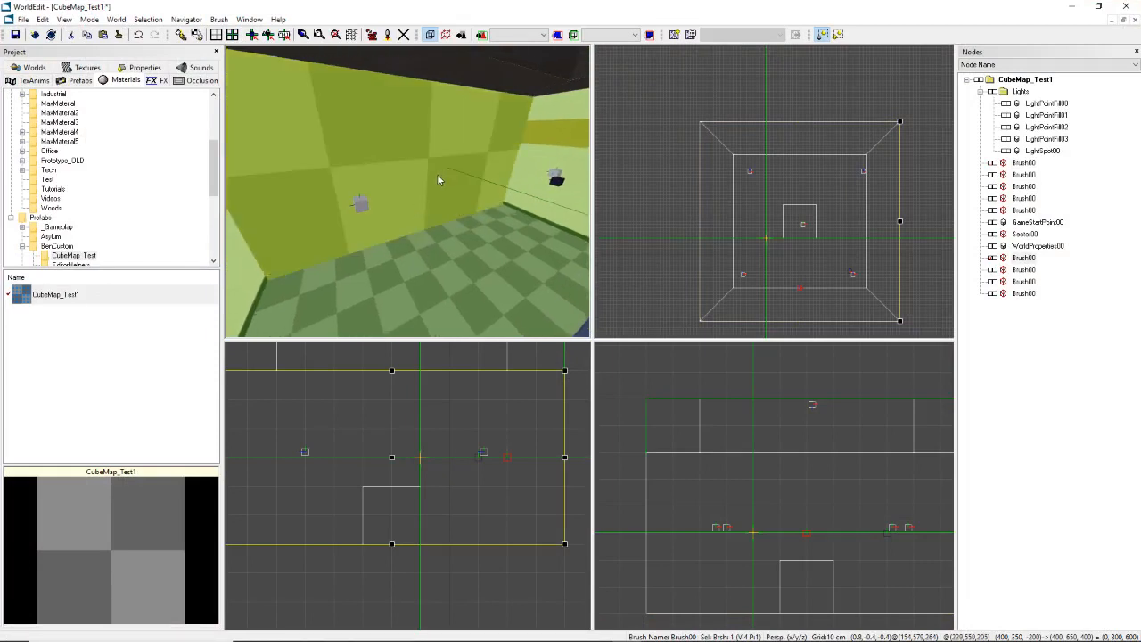
pyautogui.hotkey('ctrl', 'r')
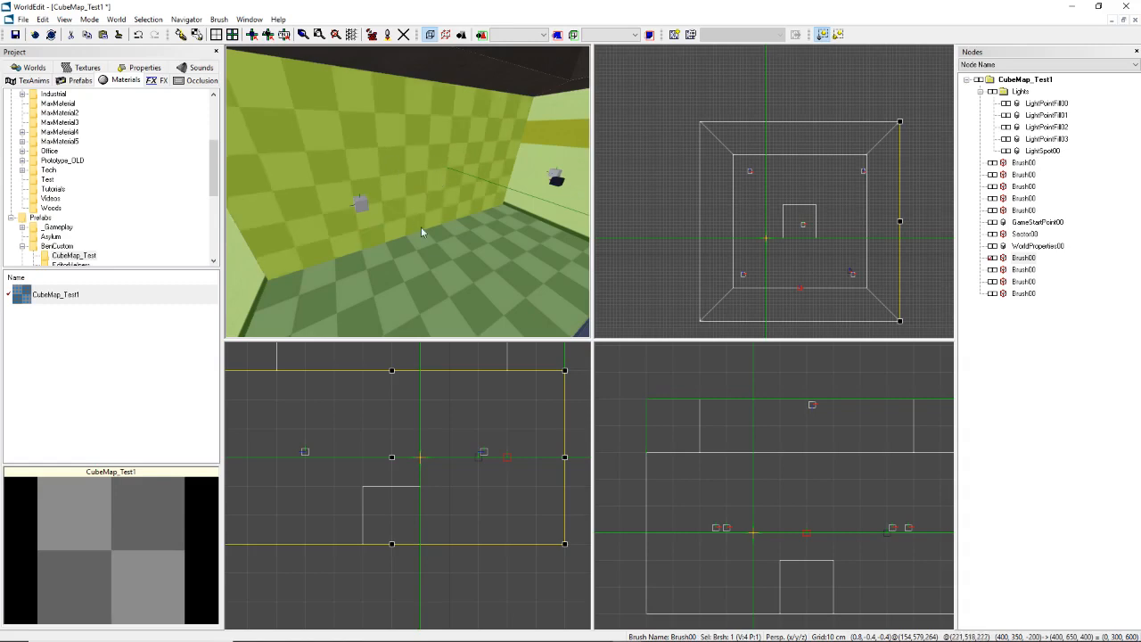
pyautogui.click(423, 246)
pyautogui.click(415, 159)
pyautogui.moveTo(434, 152)
pyautogui.mouseDown()
pyautogui.moveTo(389, 209)
pyautogui.moveTo(414, 152)
pyautogui.mouseUp()
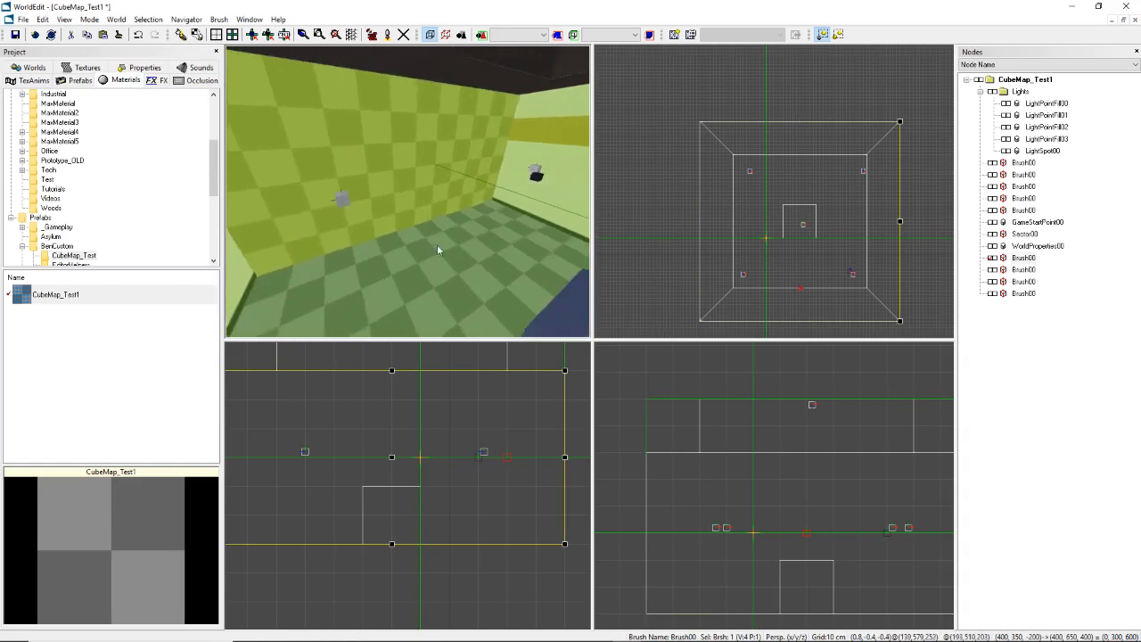
pyautogui.moveTo(438, 247); pyautogui.dragTo(411, 167)
# - Save the CubeMap_Test1 world, process it in World Packer, and dismiss the processing window
pyautogui.hotkey('ctrl', 's')
pyautogui.click(372, 34)
pyautogui.click(625, 459)
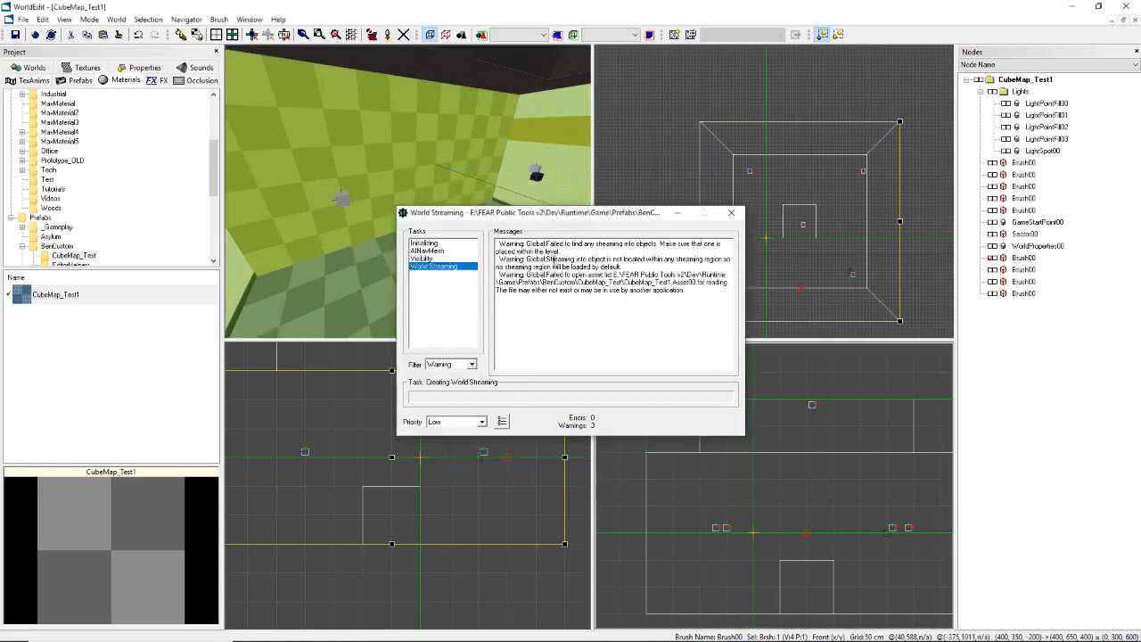
pyautogui.click(686, 424)
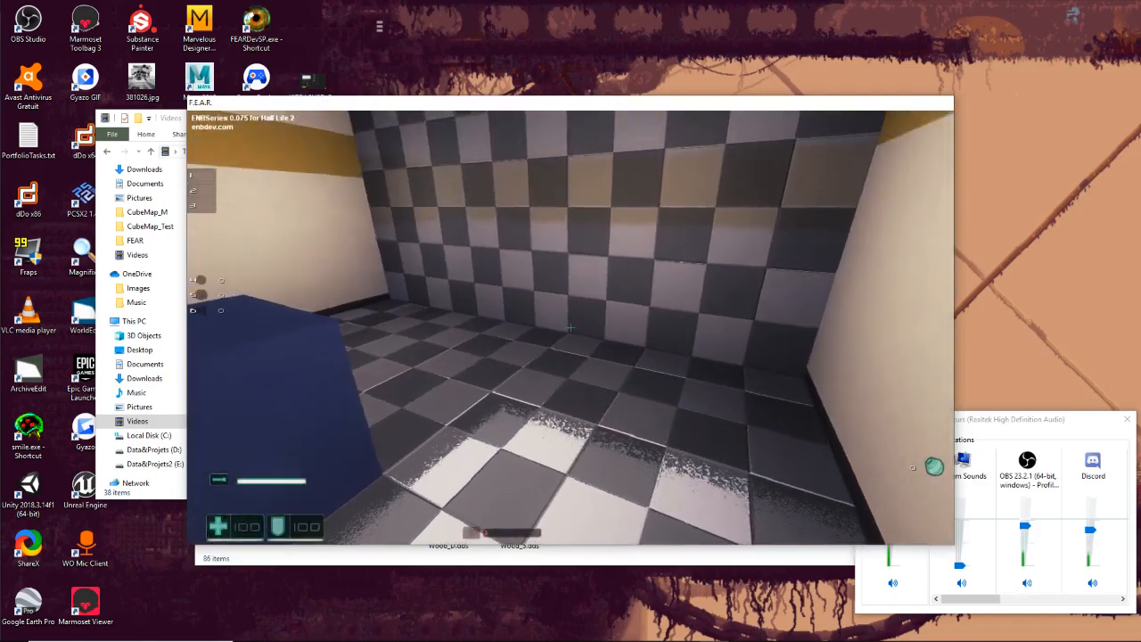
# - Walk around the blue cube in the running level to examine reflections on the floor and the checkered side wall
pyautogui.press('a')
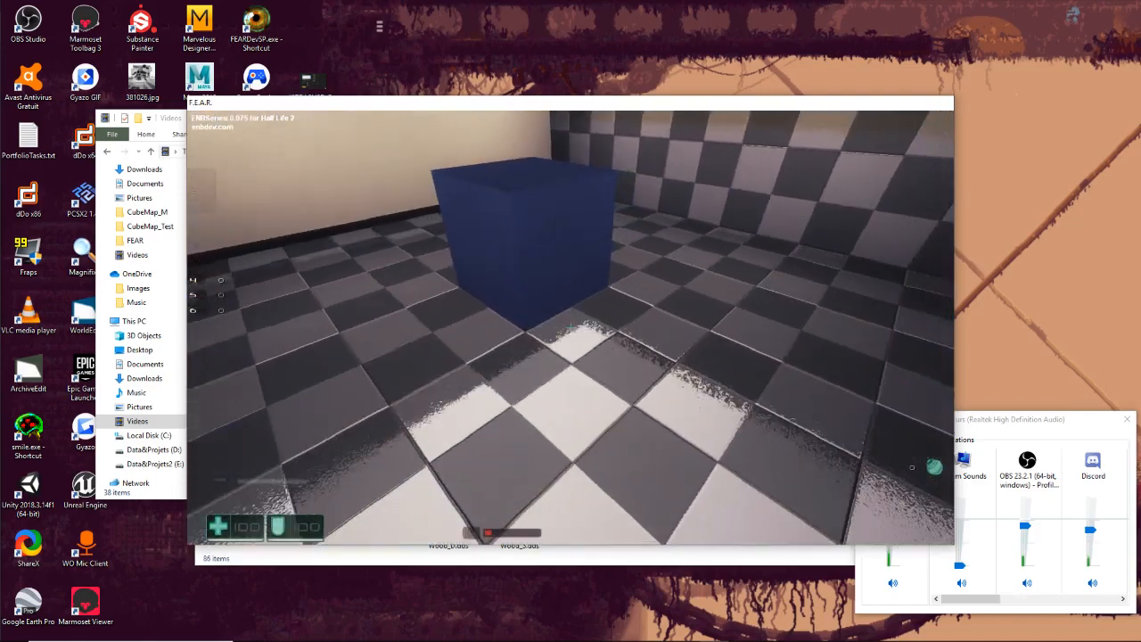
pyautogui.press('w')
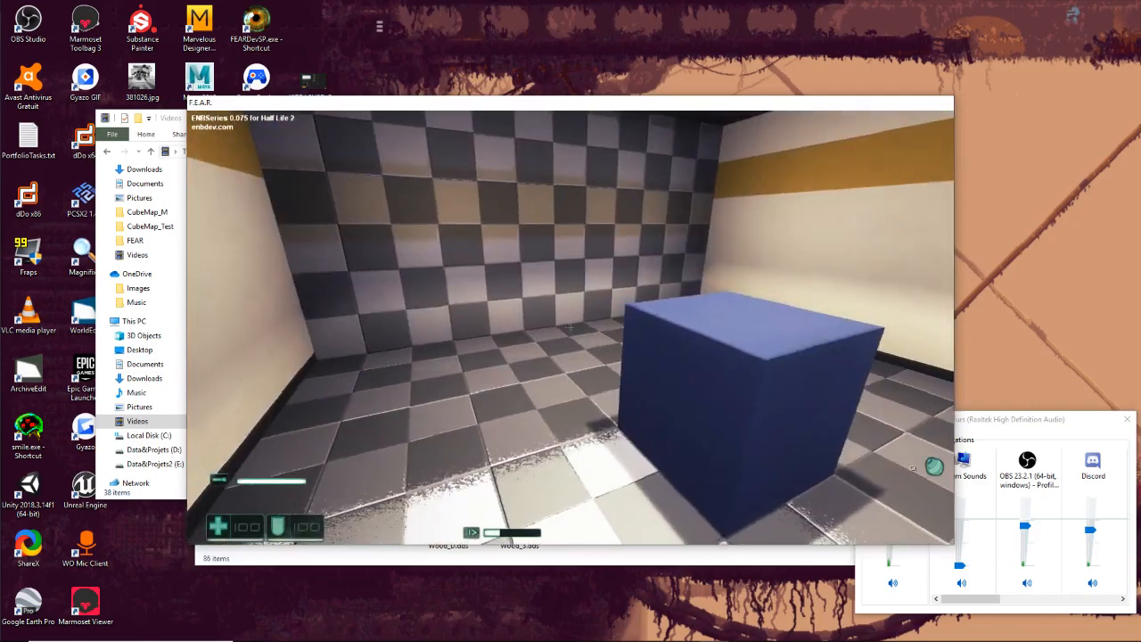
pyautogui.press('w')
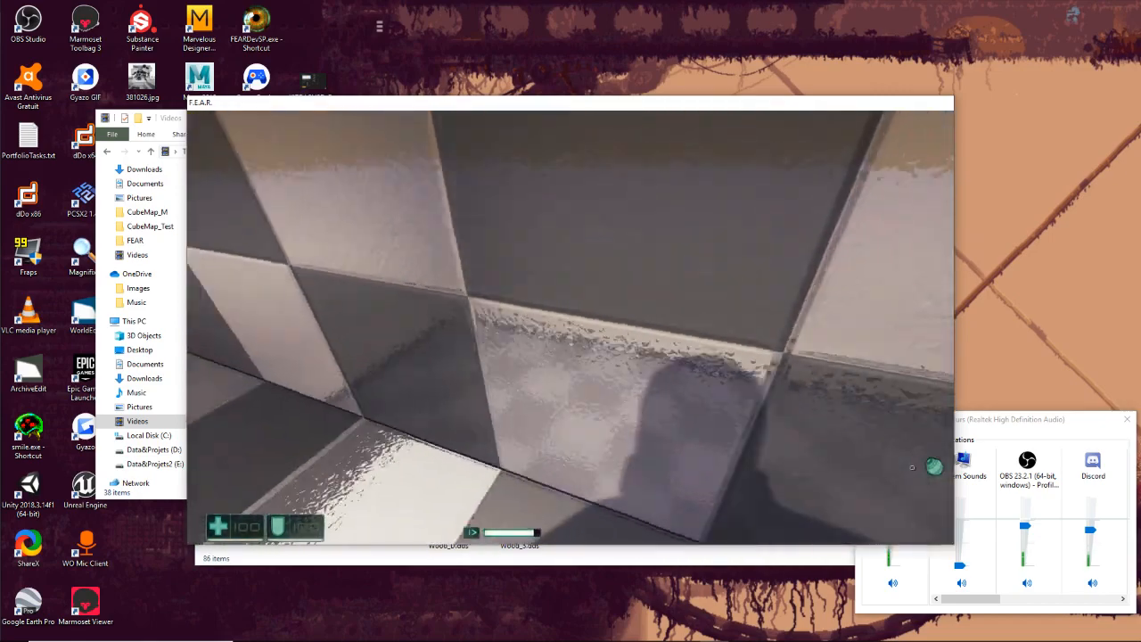
pyautogui.press('w')
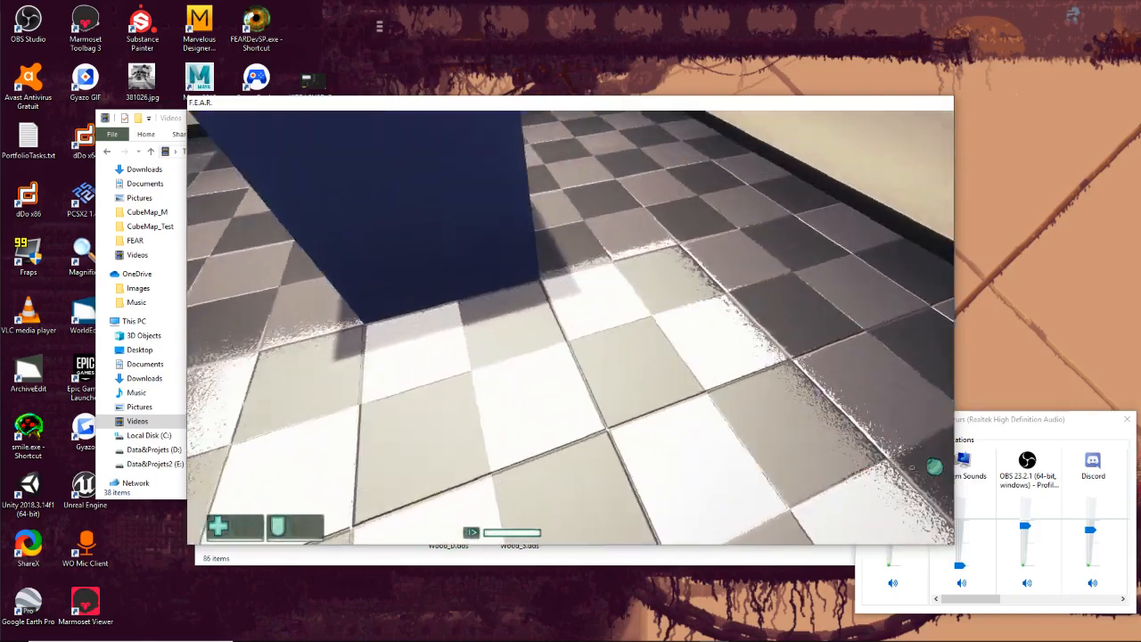
pyautogui.press('space')
pyautogui.press('space')
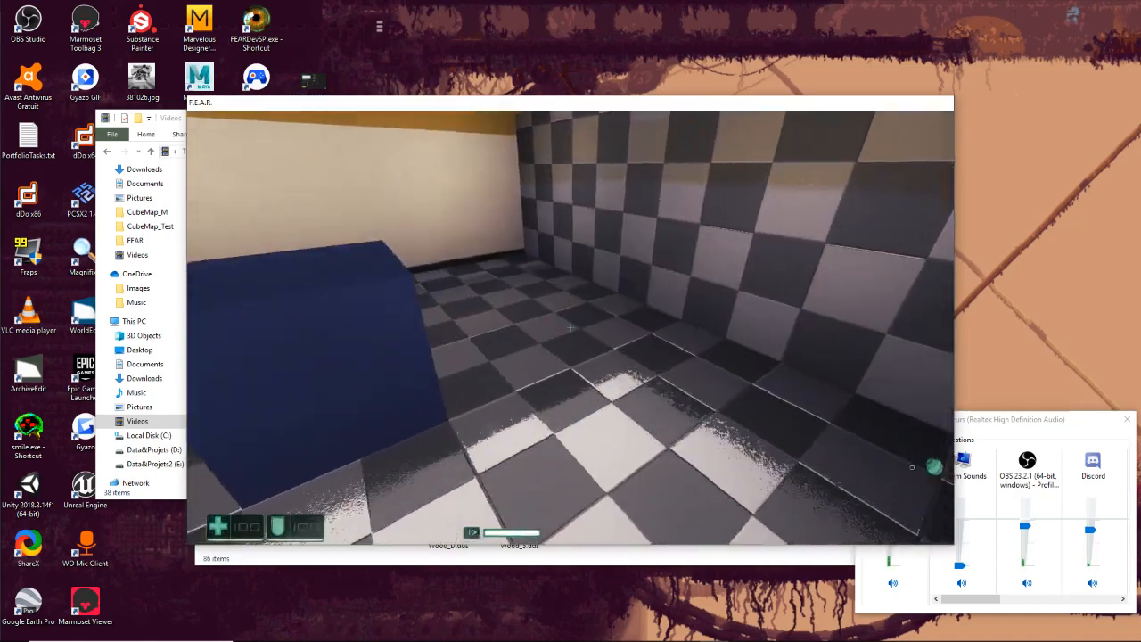
# - Move back and forth along the checkered side wall at close range to examine its cube-map reflections from different angles
pyautogui.press('w')
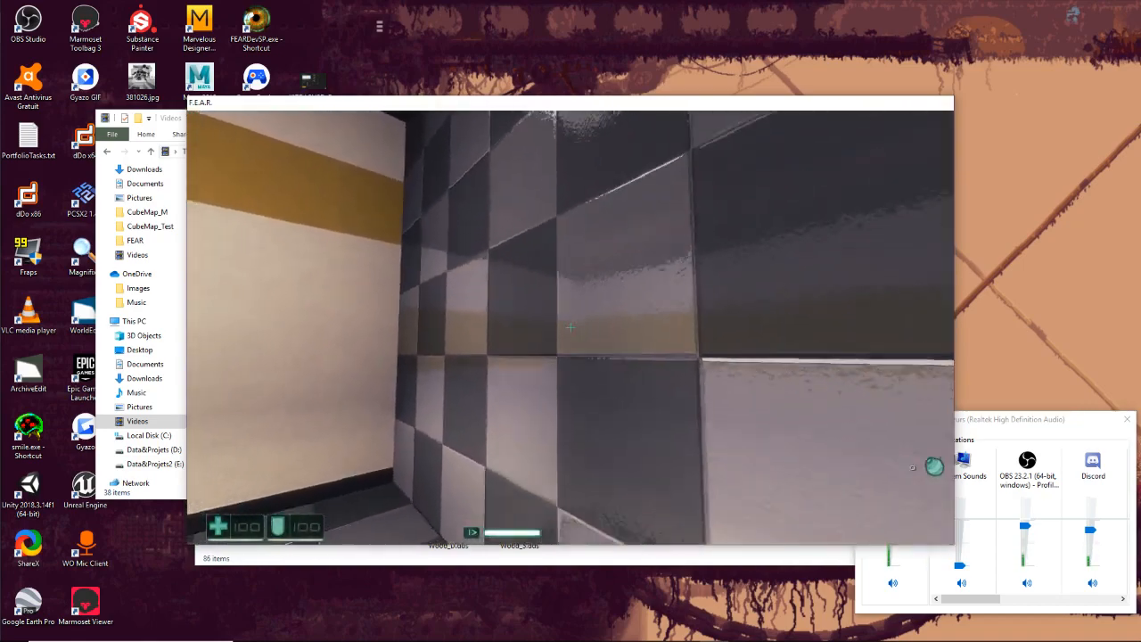
pyautogui.press('s')
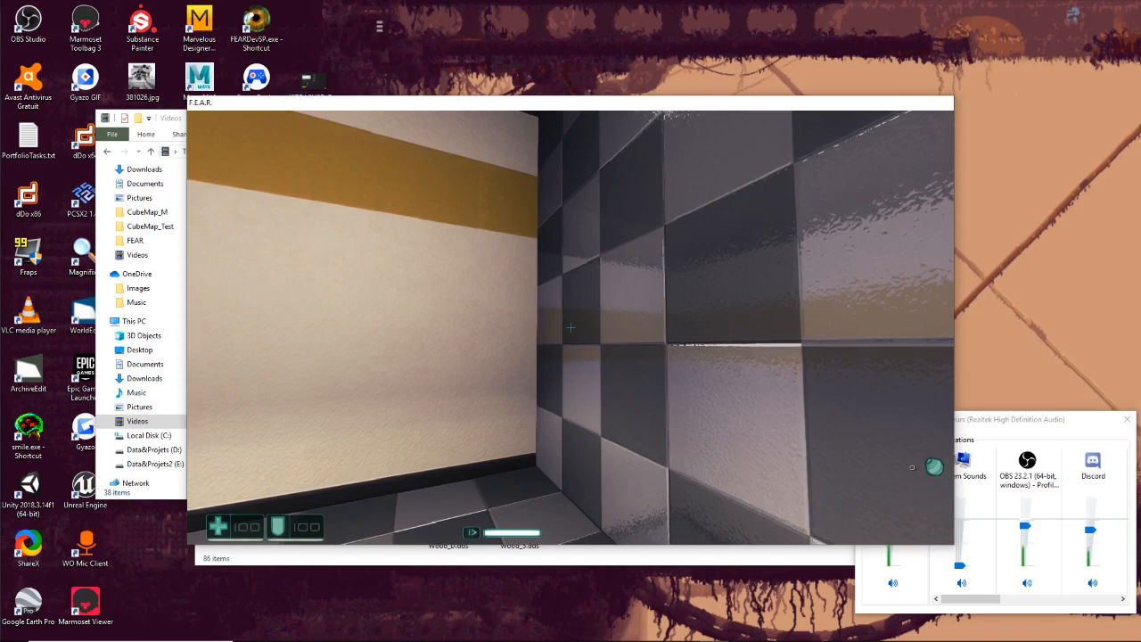
pyautogui.press('a')
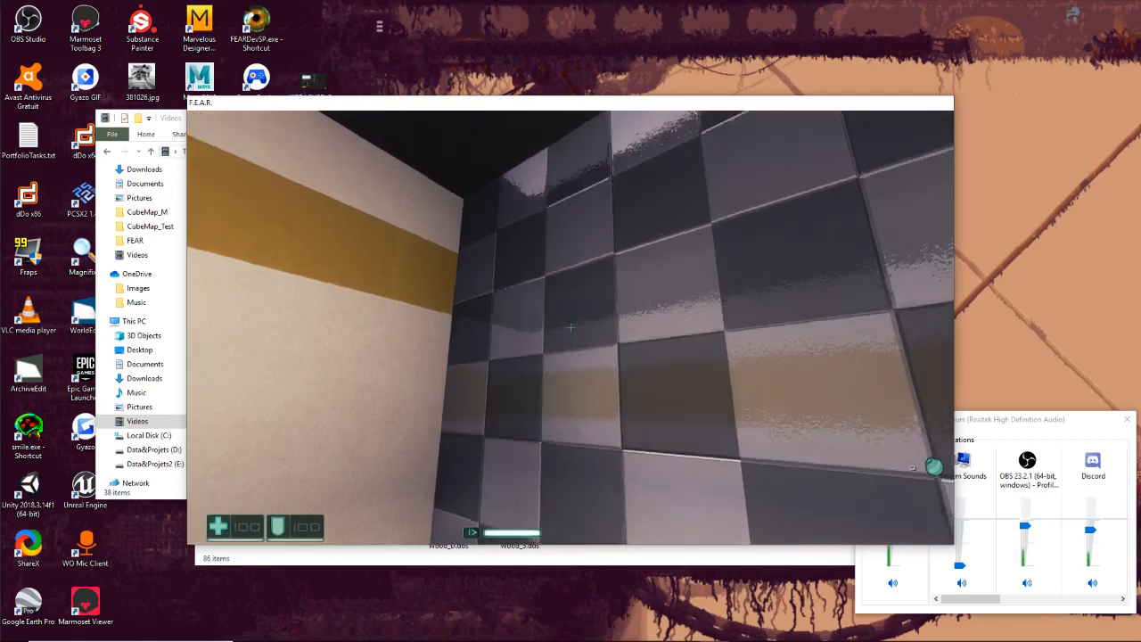
pyautogui.press('s')
pyautogui.press('w')
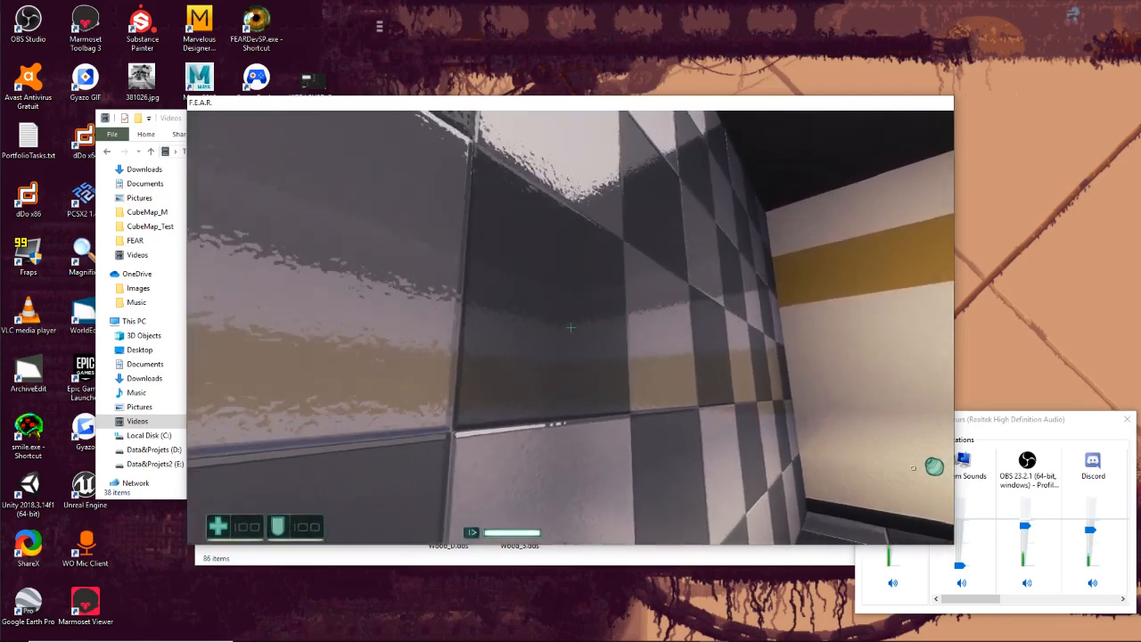
pyautogui.press('s')
pyautogui.press('w')
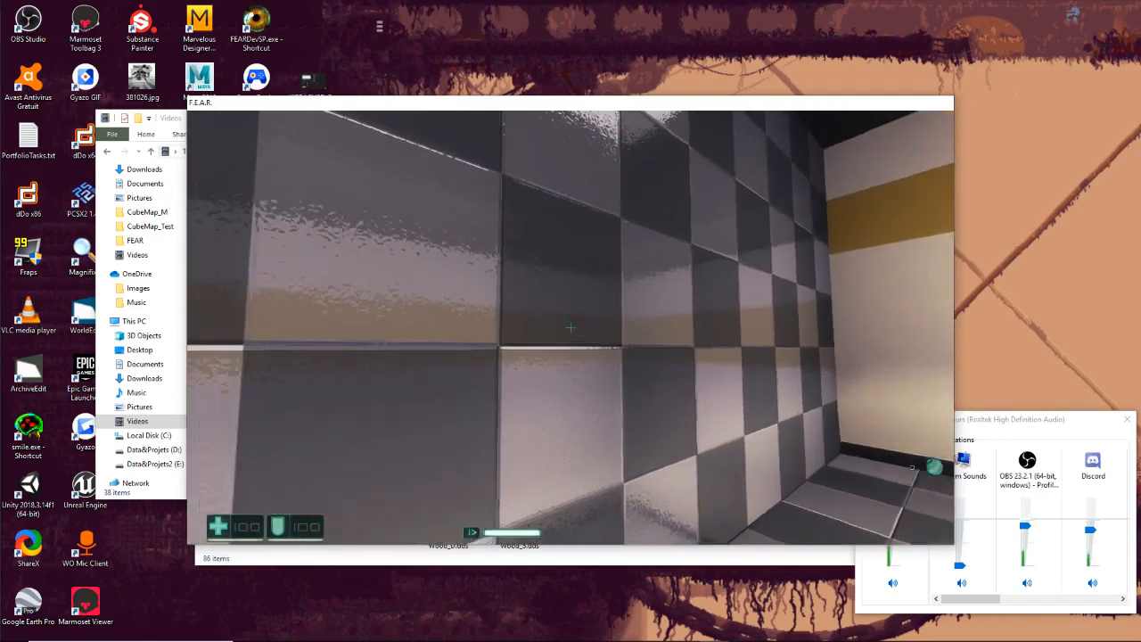
pyautogui.press('w')
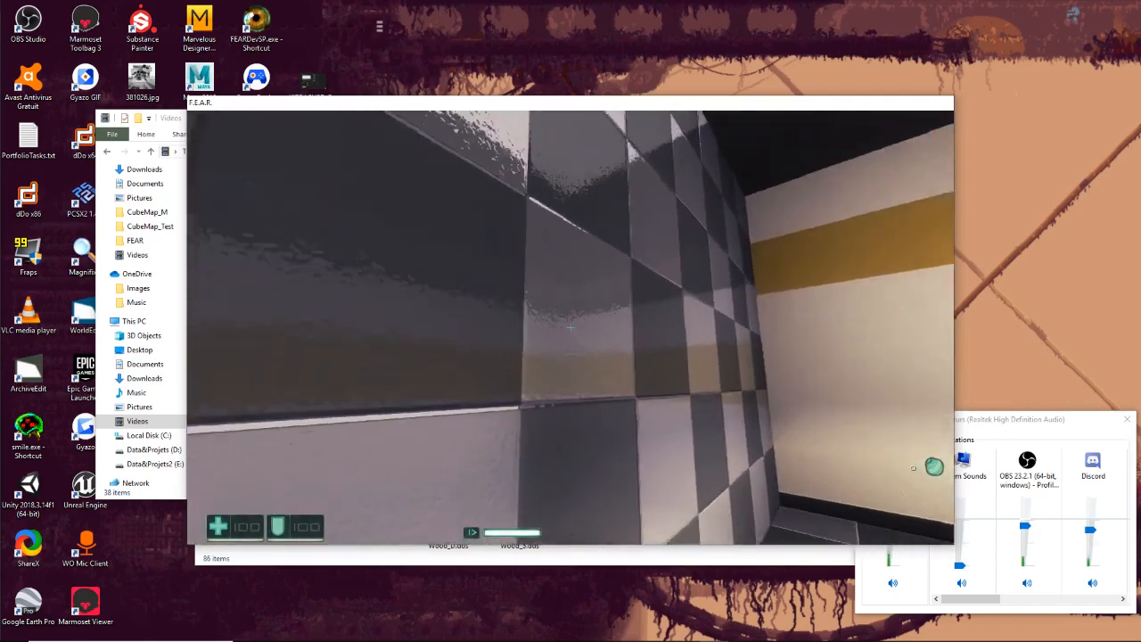
pyautogui.press('w')
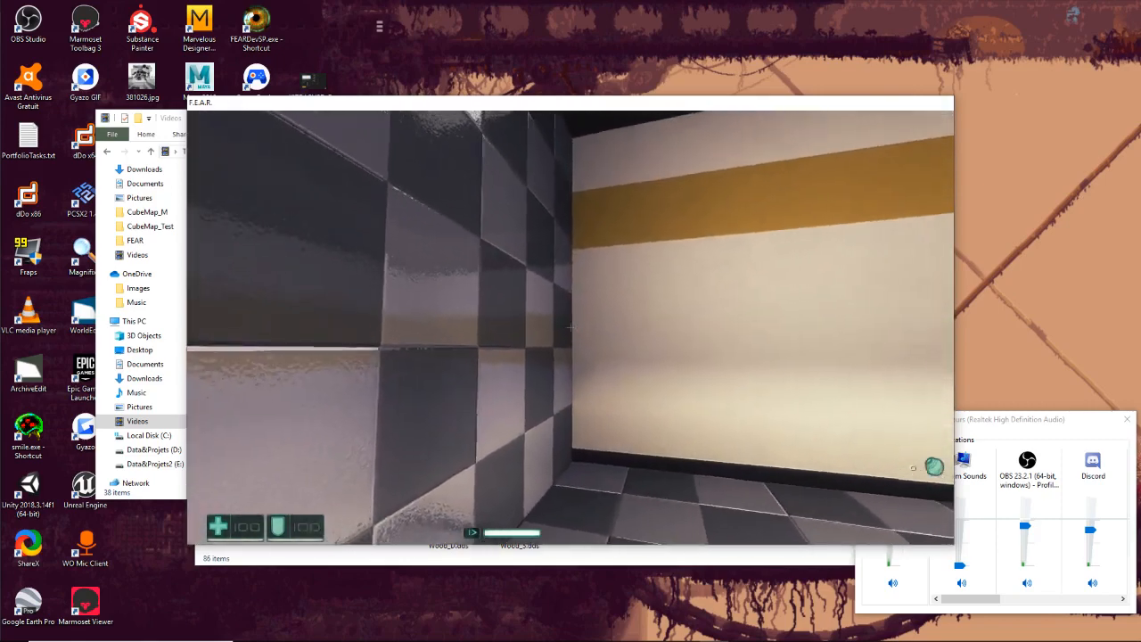
pyautogui.press('s')
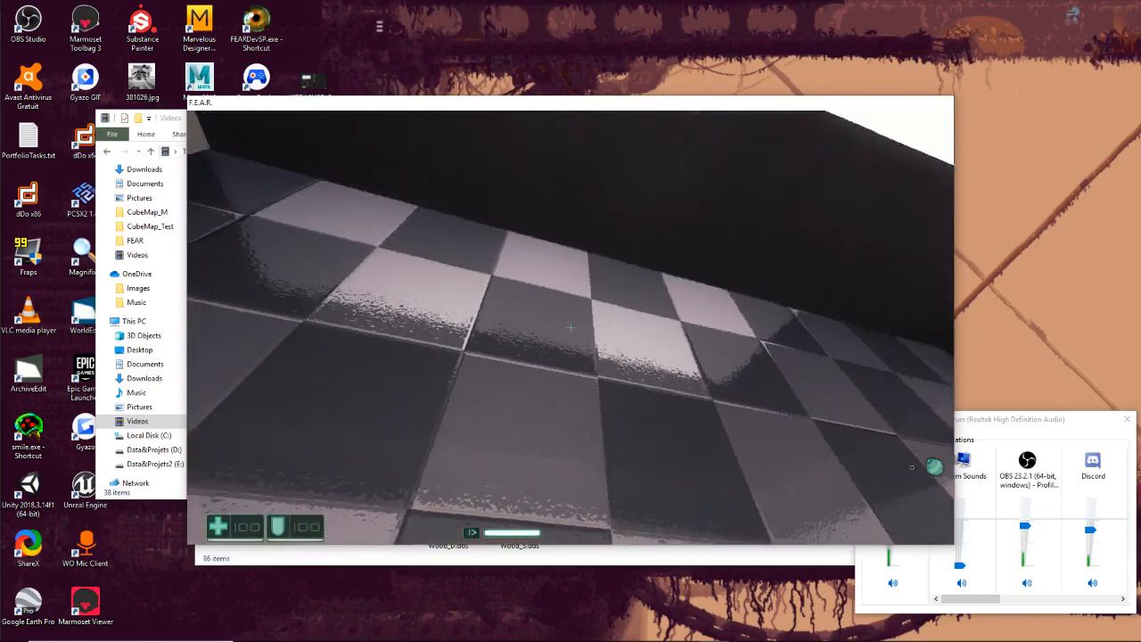
pyautogui.press('w')
pyautogui.press('w')
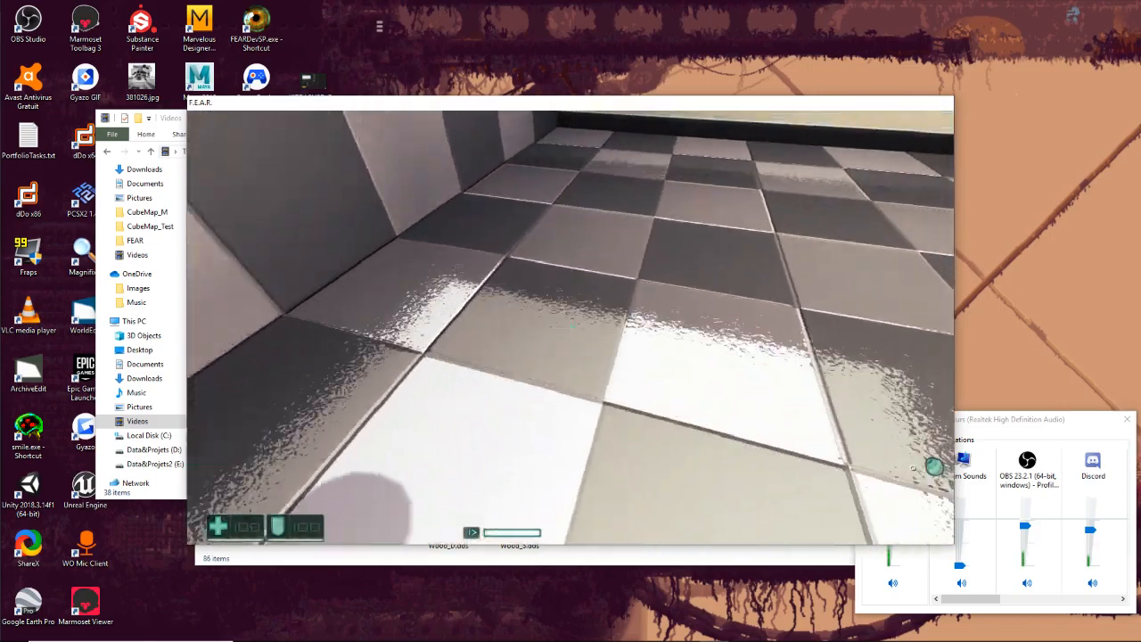
pyautogui.press('w')
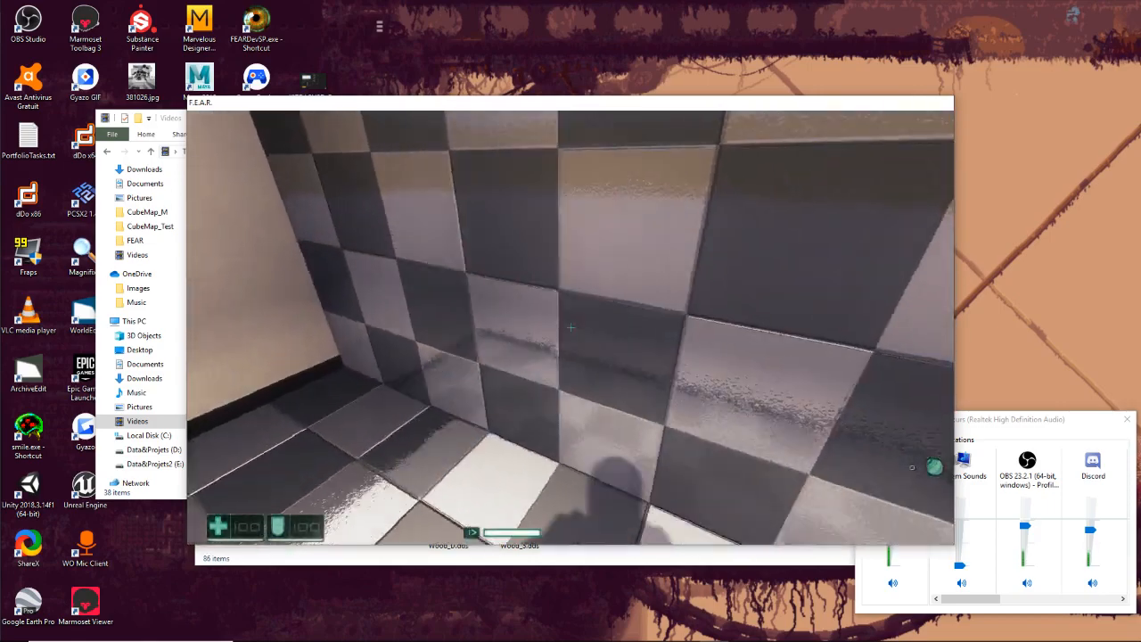
pyautogui.press('w')
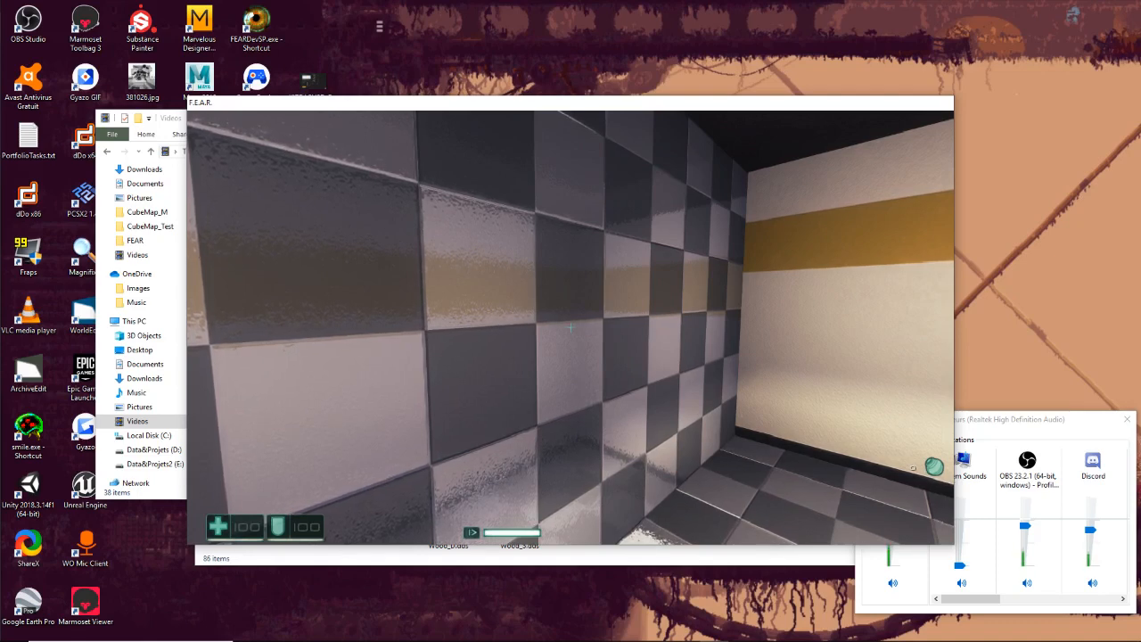
# - Quit the running game and confirm the exit
pyautogui.press('Escape')
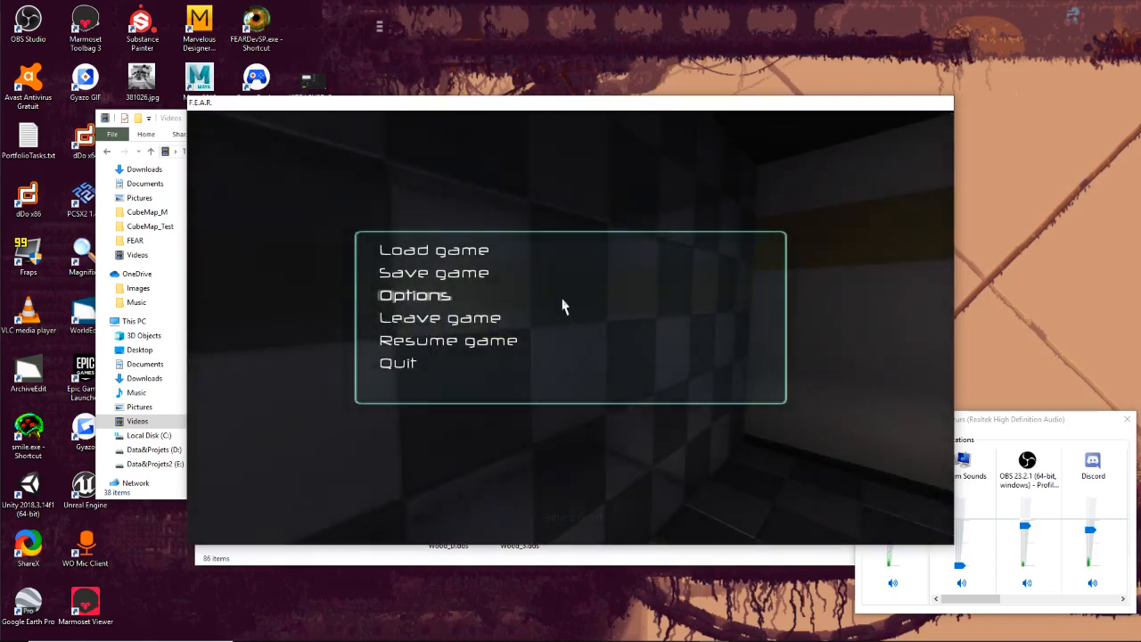
pyautogui.press('Escape')
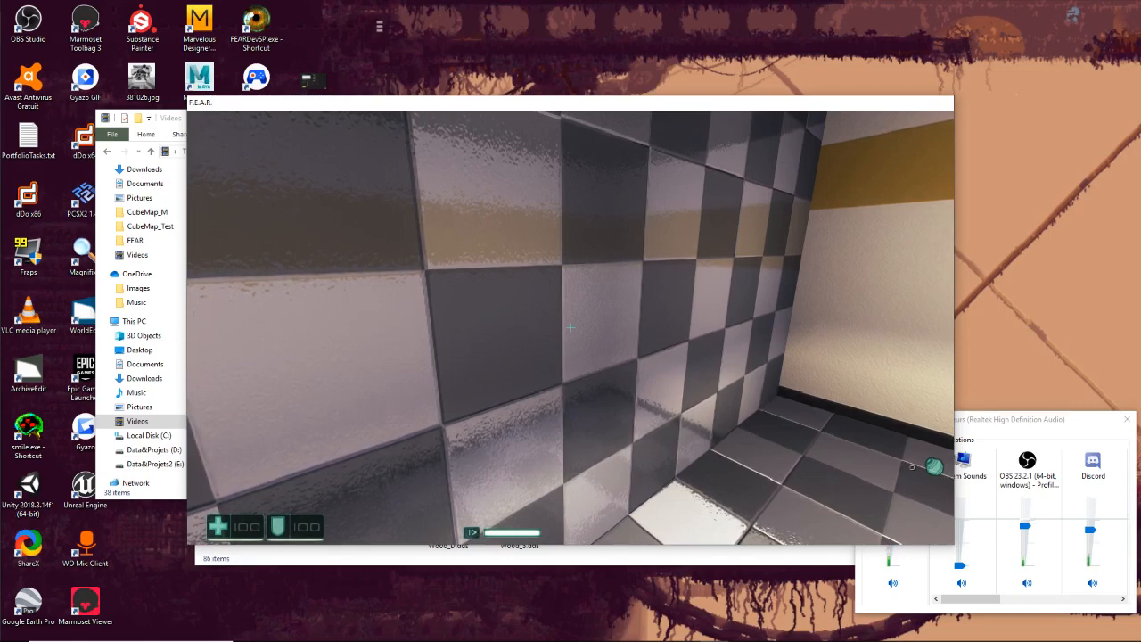
pyautogui.press('Escape')
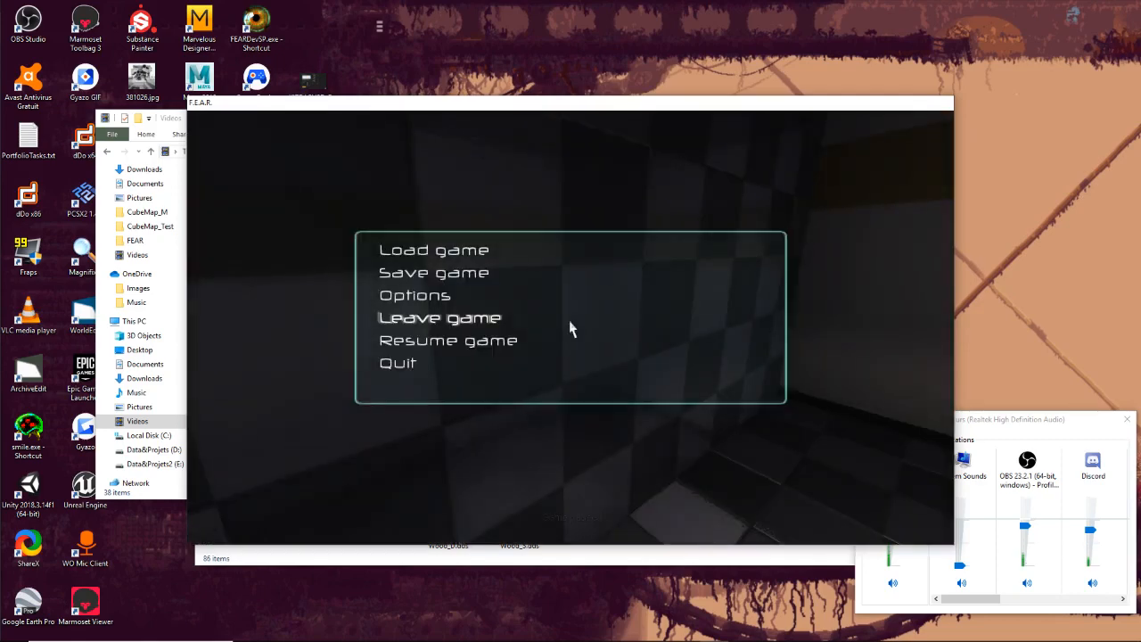
pyautogui.click(398, 363)
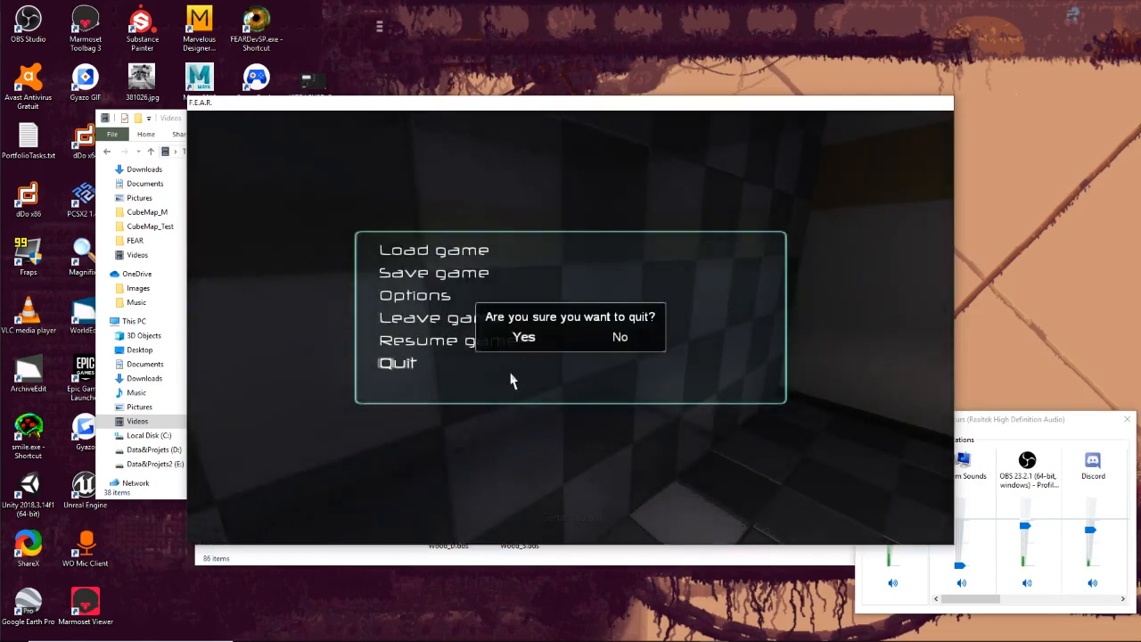
pyautogui.press('Return')
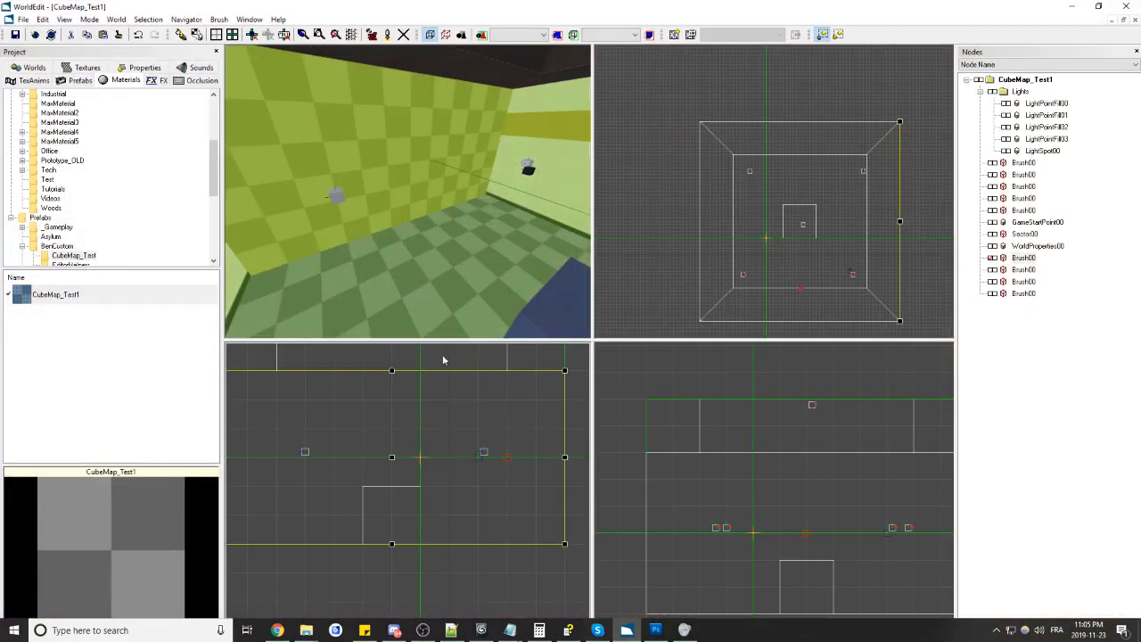
# - Switch to Photoshop and close the CubicEnvMap.dds document, keeping CubeMap_Test1_M1.dds open
pyautogui.moveTo(411, 198)
pyautogui.mouseDown()
pyautogui.moveTo(419, 185)
pyautogui.moveTo(410, 198)
pyautogui.mouseUp()
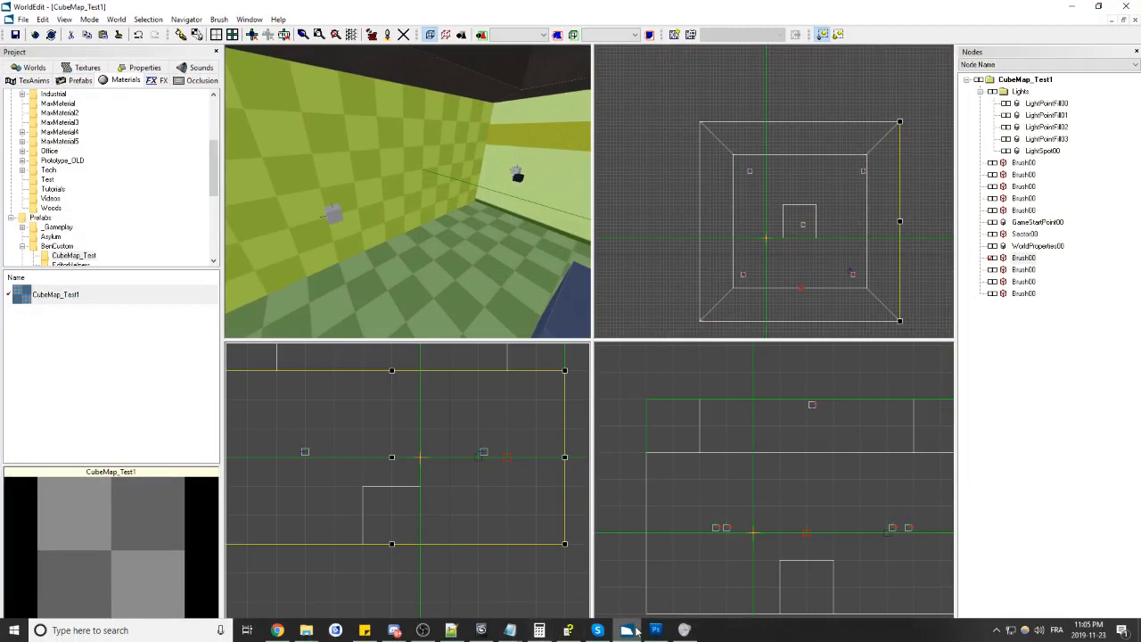
pyautogui.click(643, 629)
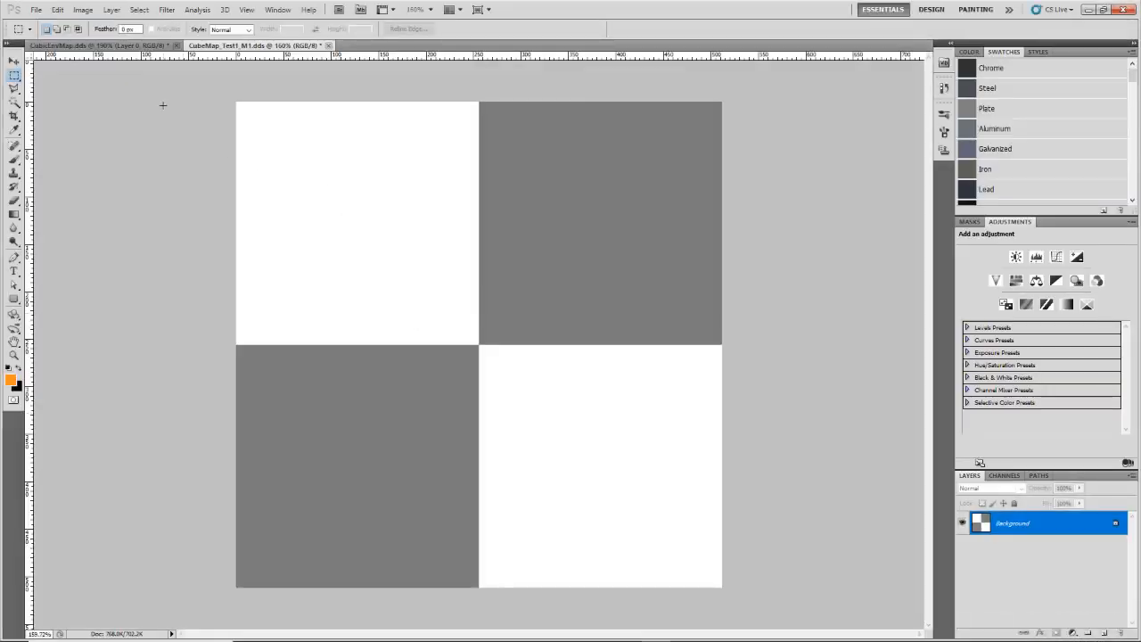
pyautogui.click(140, 46)
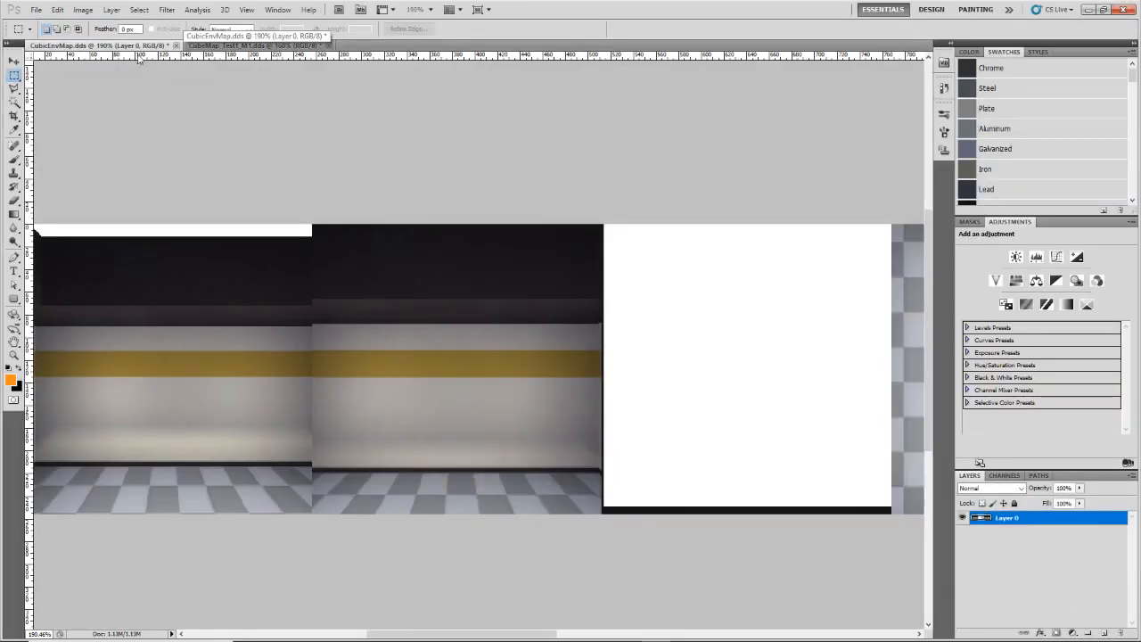
pyautogui.click(200, 45)
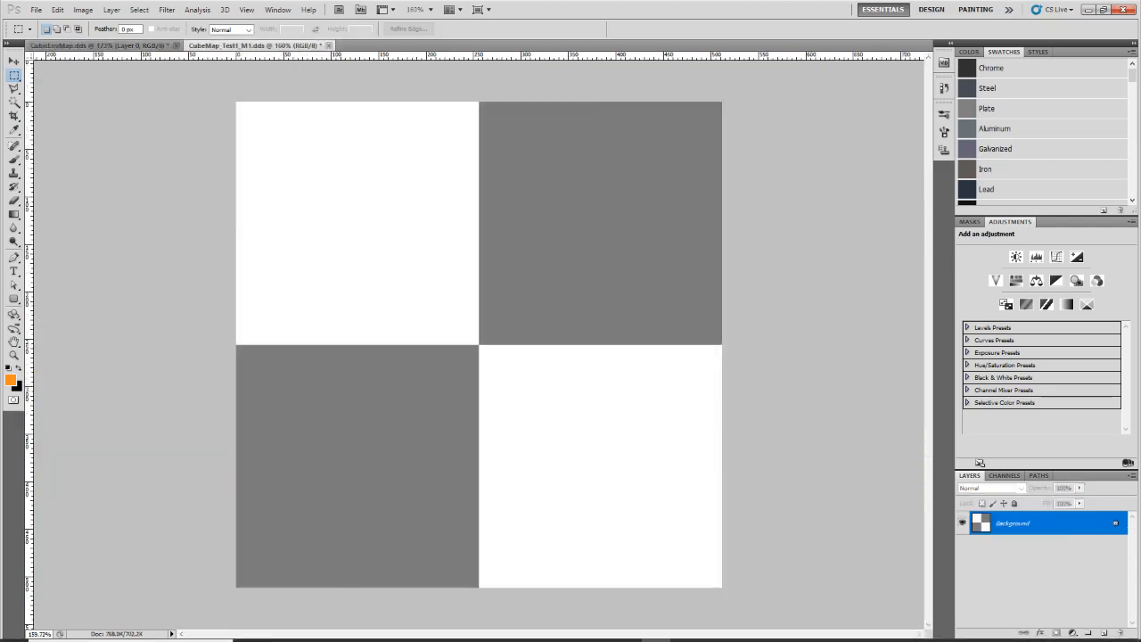
pyautogui.click(162, 46)
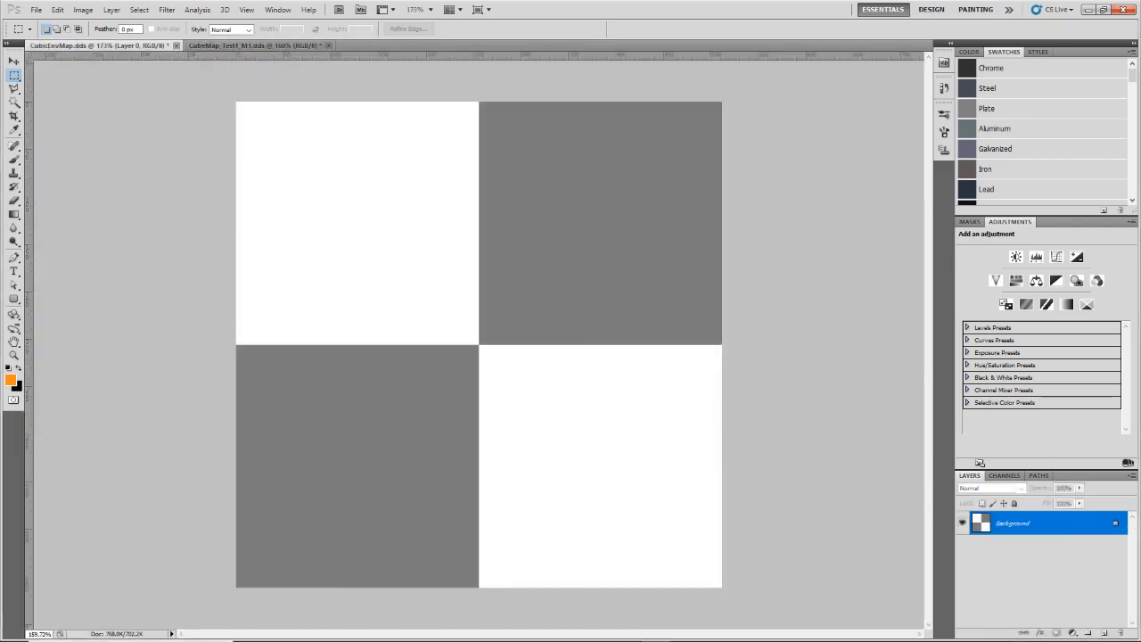
# - Open CubicEnvMap.dds from the CubeMap_Test folder in Photoshop, loading it with default sizes
pyautogui.moveTo(305, 630)
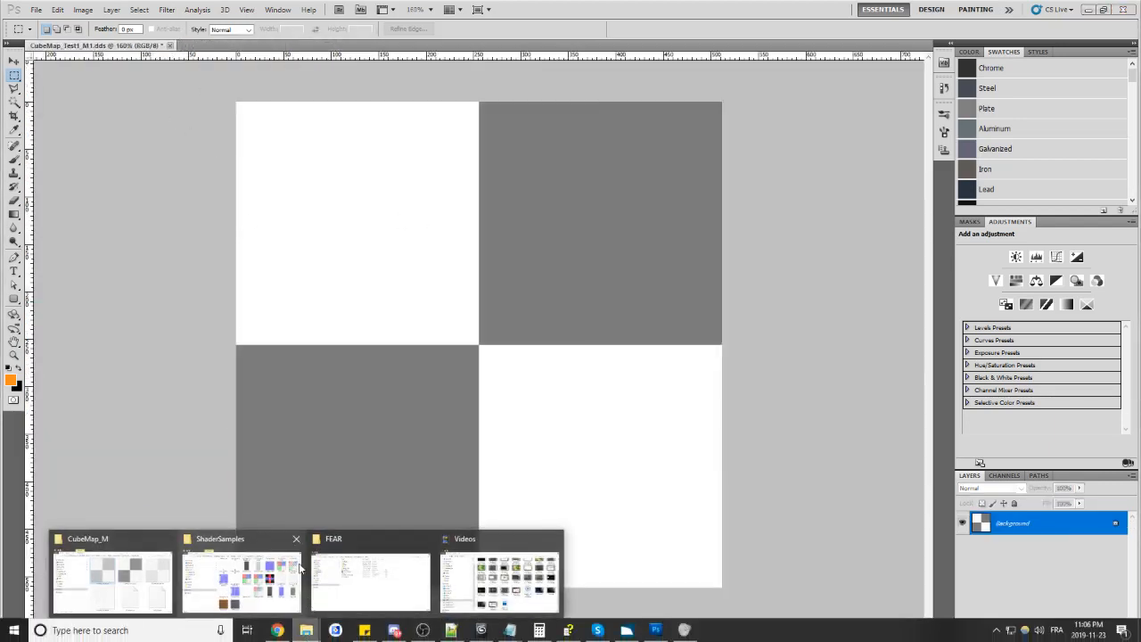
pyautogui.moveTo(241, 566)
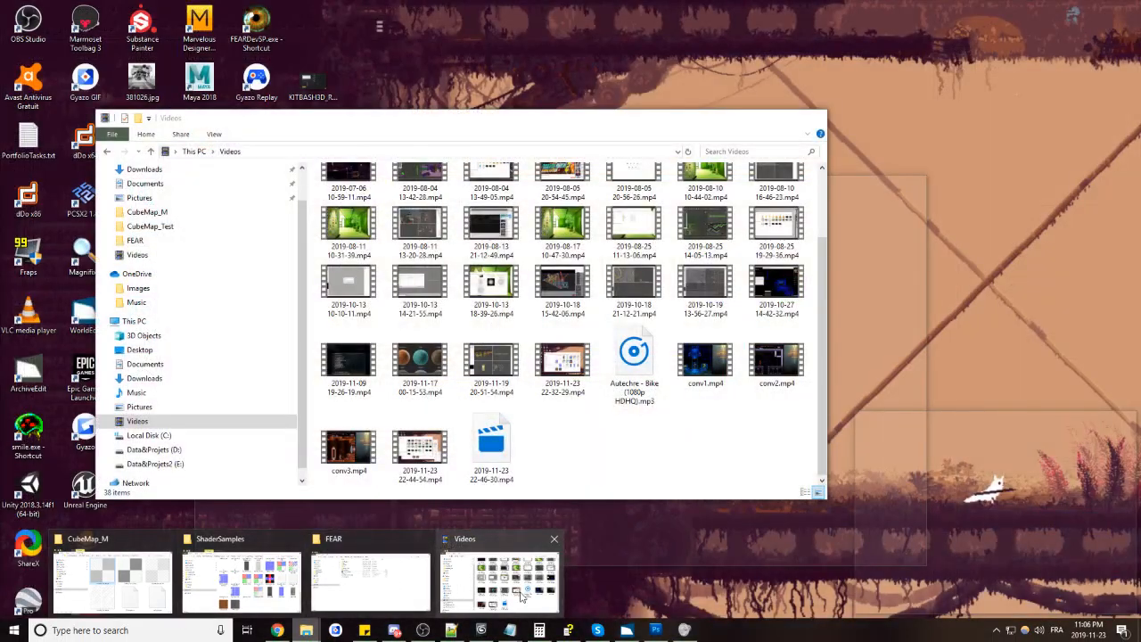
pyautogui.moveTo(384, 584)
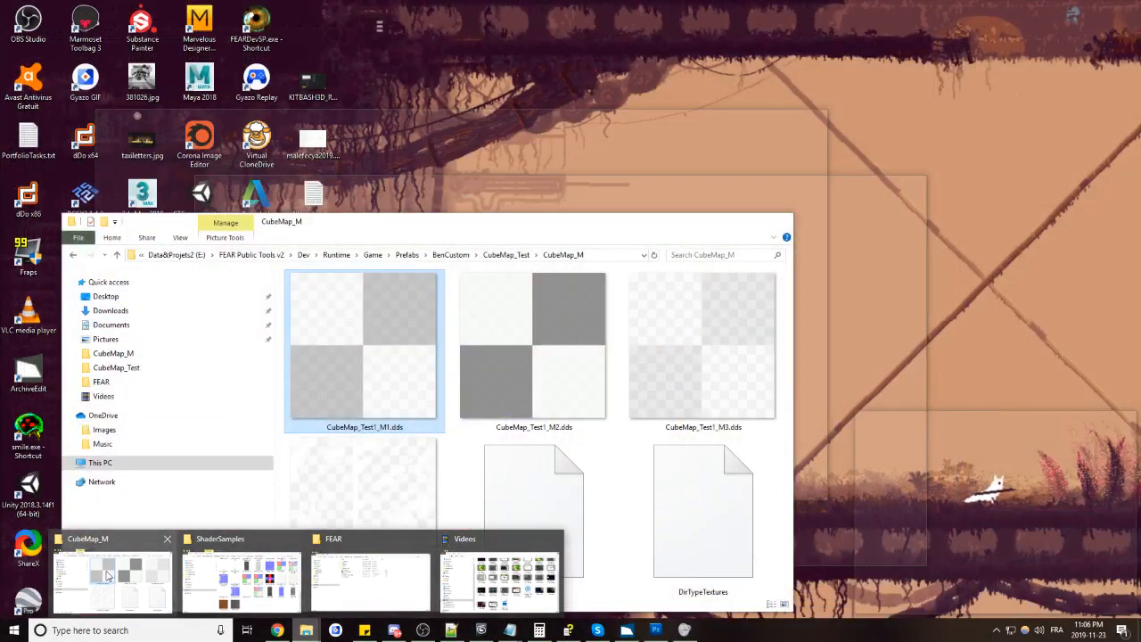
pyautogui.click(112, 579)
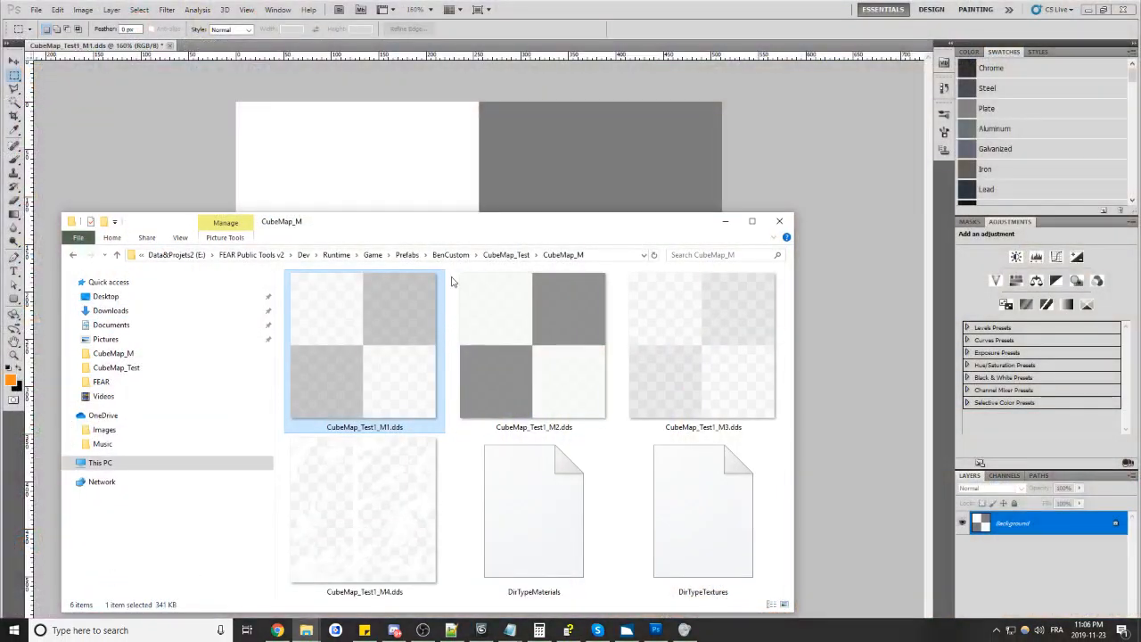
pyautogui.click(522, 255)
pyautogui.click(310, 388)
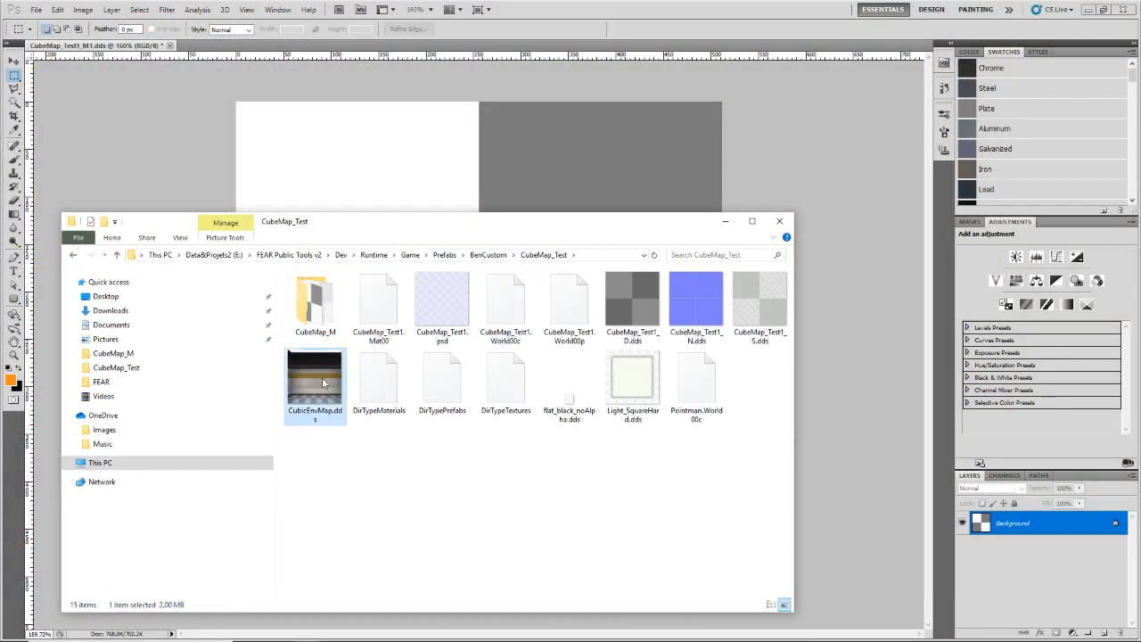
pyautogui.doubleClick(309, 386)
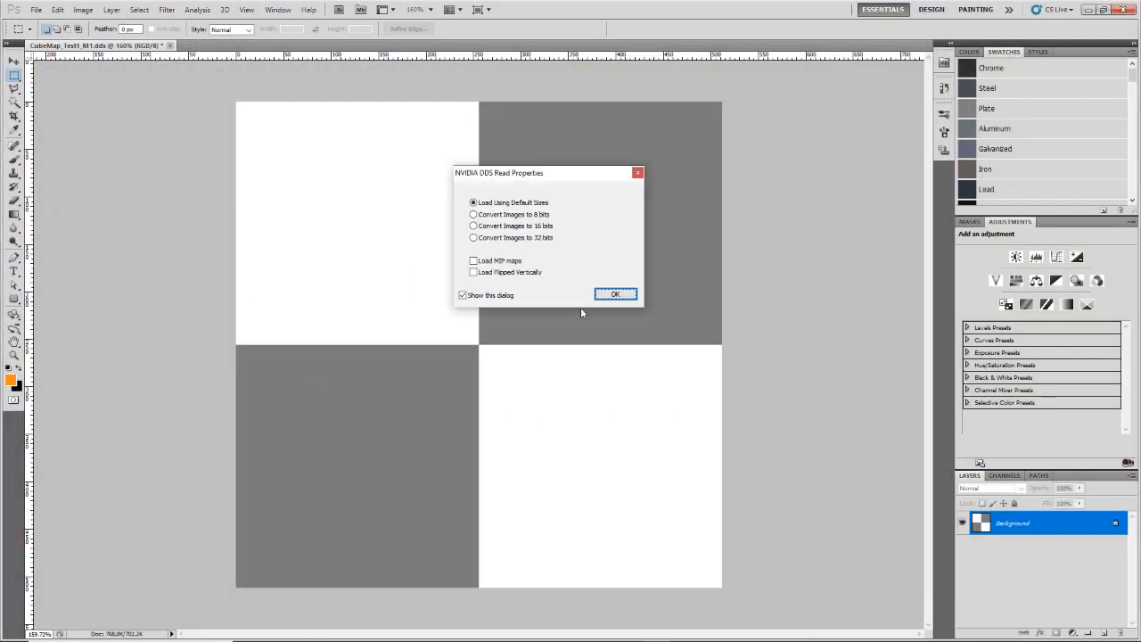
pyautogui.click(601, 293)
pyautogui.scroll(2, 251, 351)
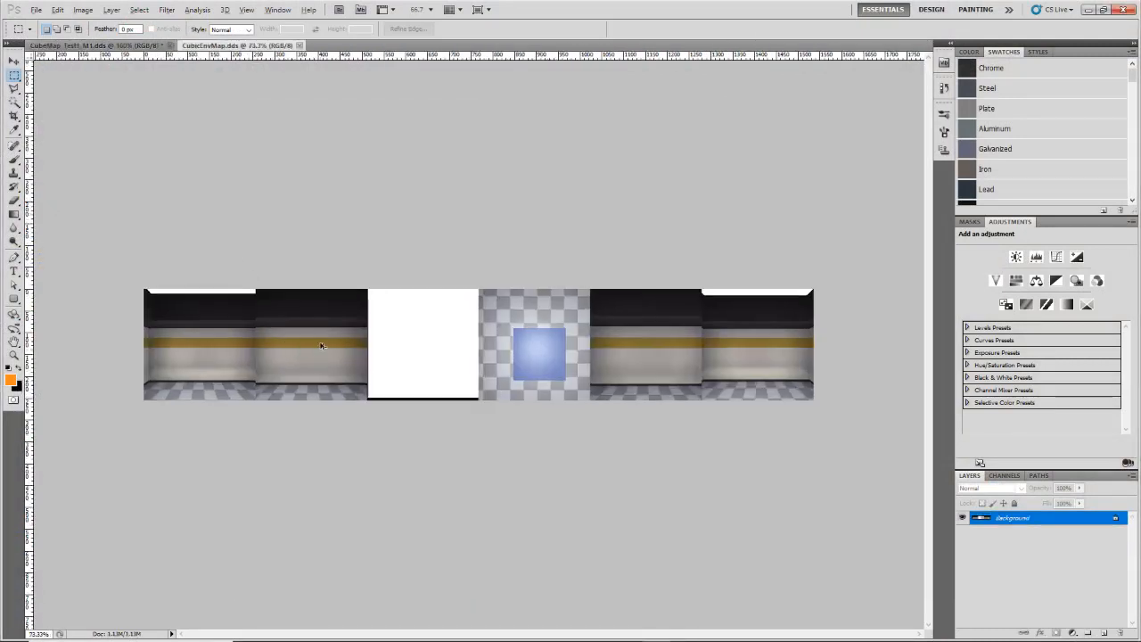
# - Check the pixel width and height of the cube map strip in Image Size, leaving the dimensions as they are
pyautogui.click(83, 9)
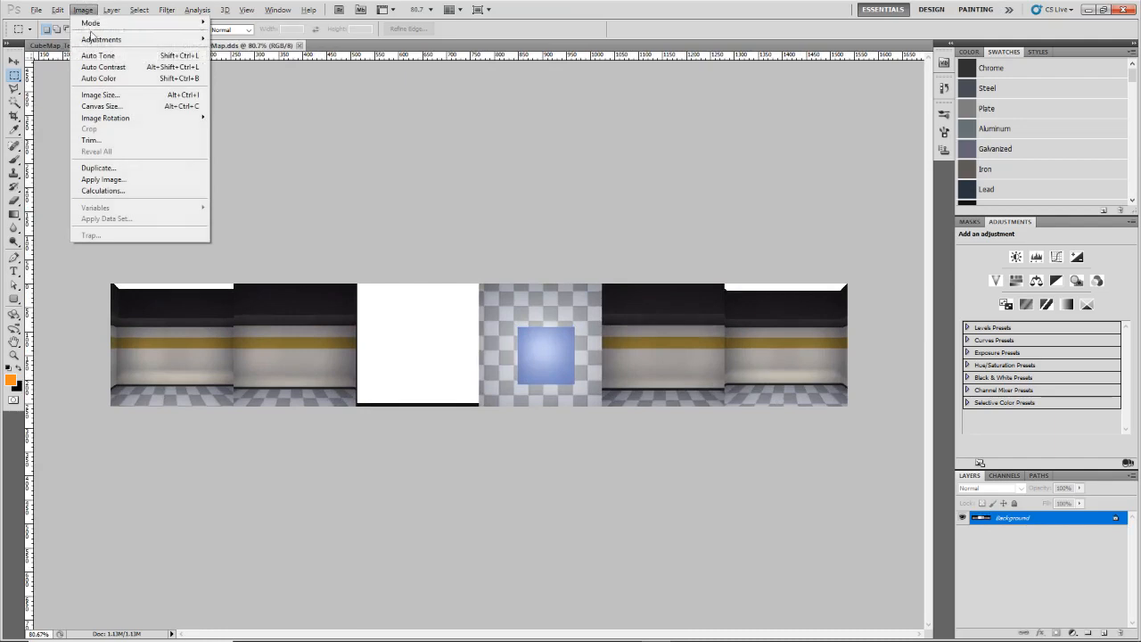
pyautogui.click(100, 94)
pyautogui.click(199, 381)
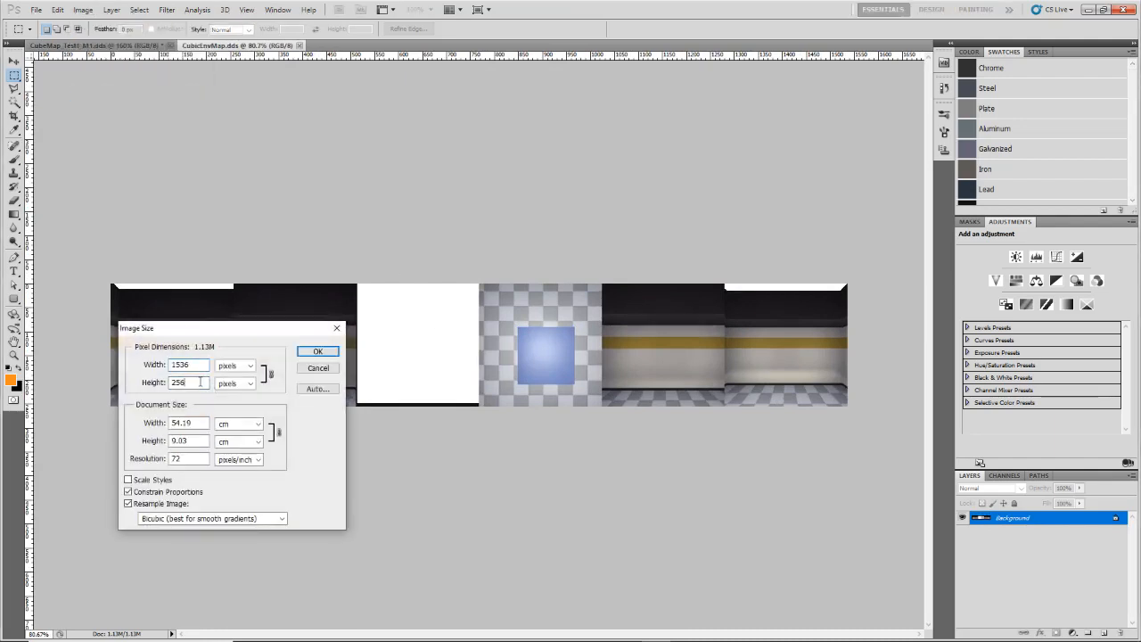
pyautogui.moveTo(176, 382); pyautogui.dragTo(156, 362)
pyautogui.click(197, 384)
pyautogui.click(314, 368)
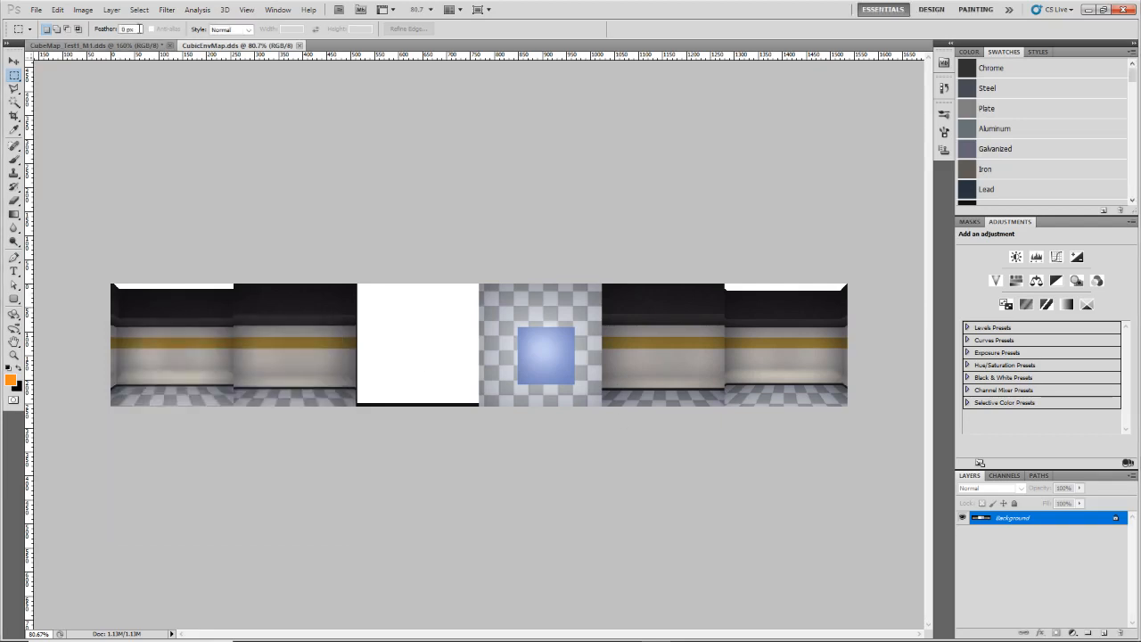
# - Try a Gaussian Blur with a 21.4-pixel radius on the whole cube map strip, previewing it before cancelling the filter
pyautogui.click(83, 9)
pyautogui.moveTo(116, 39)
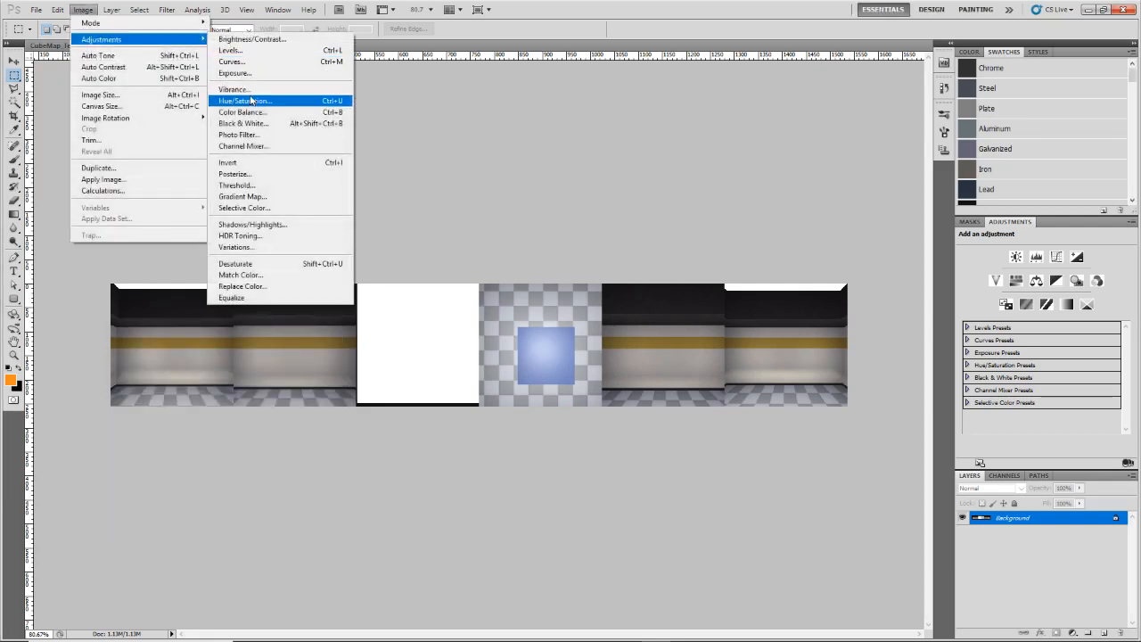
pyautogui.moveTo(169, 15)
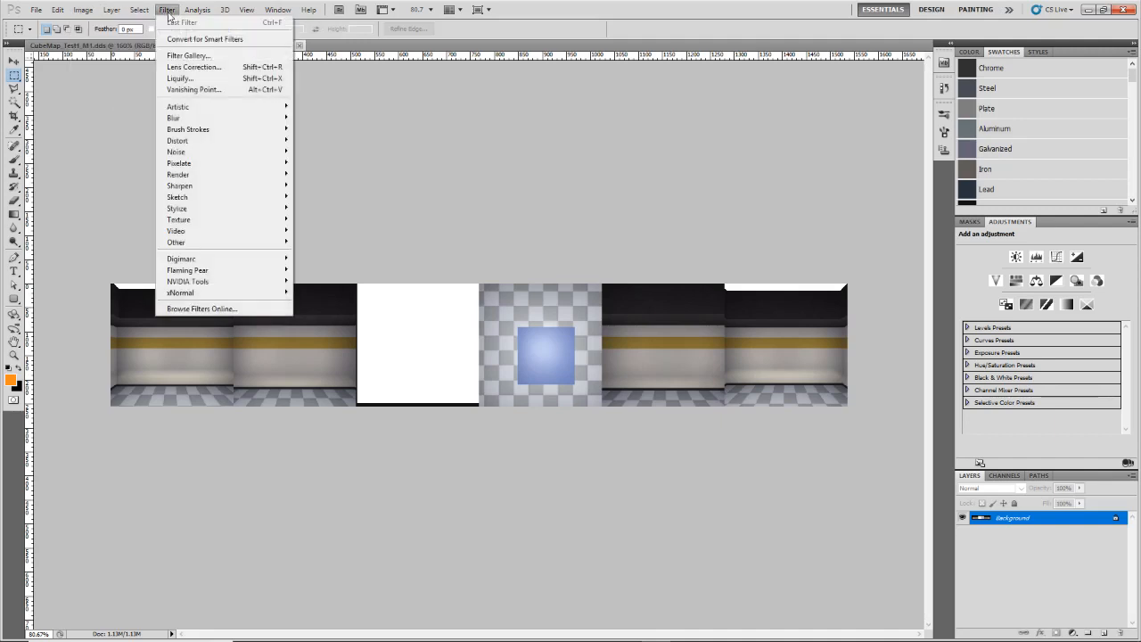
pyautogui.moveTo(182, 118)
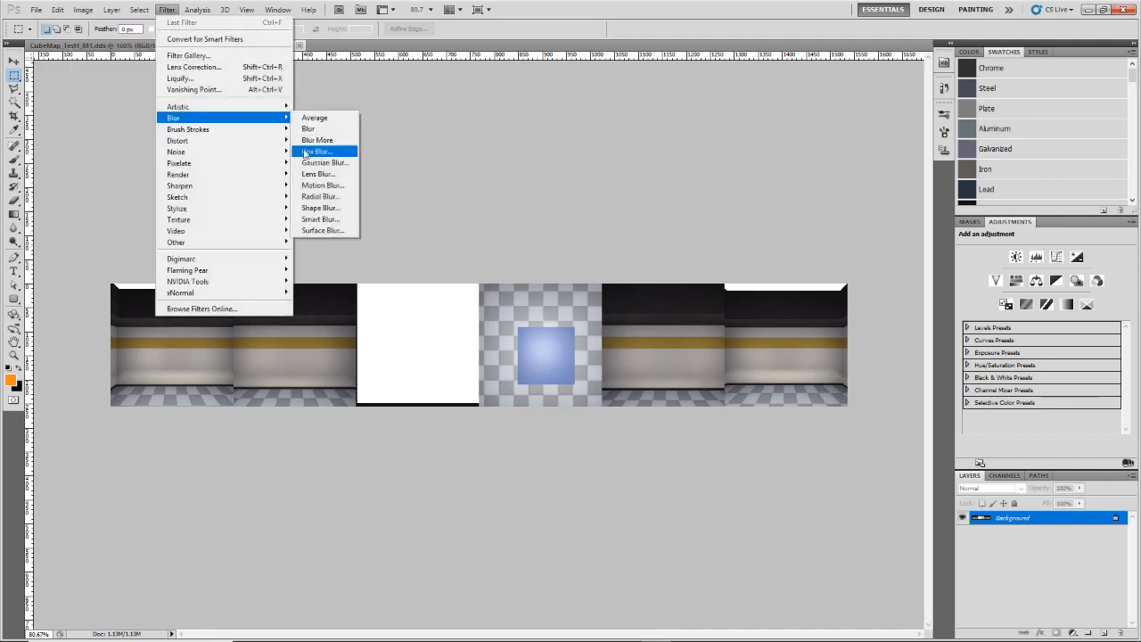
pyautogui.click(322, 162)
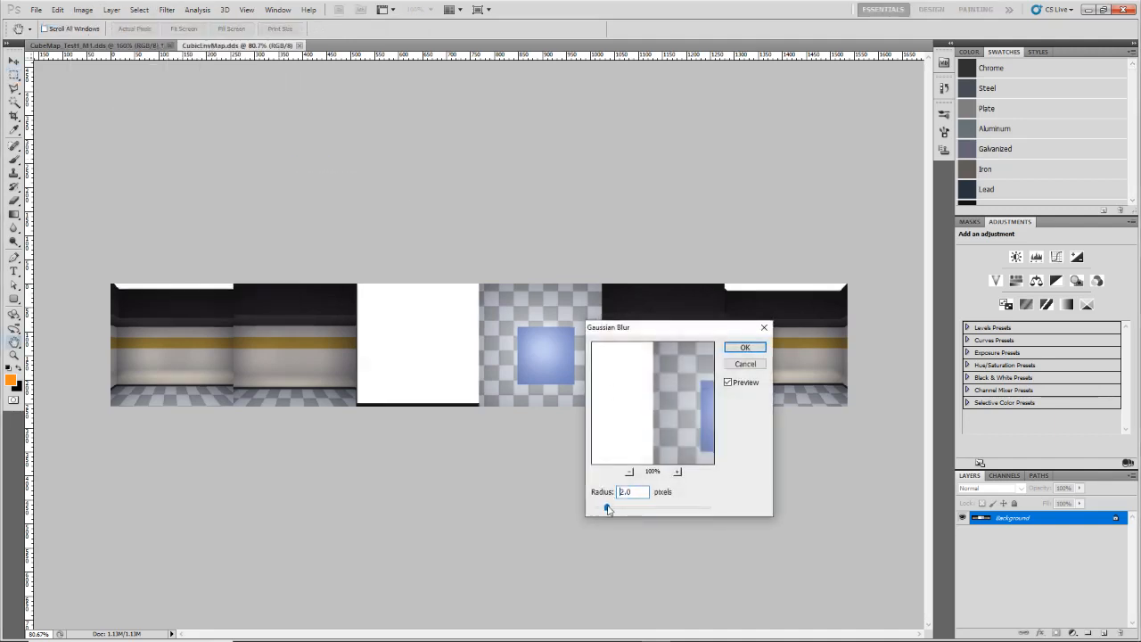
pyautogui.moveTo(607, 509); pyautogui.dragTo(648, 506)
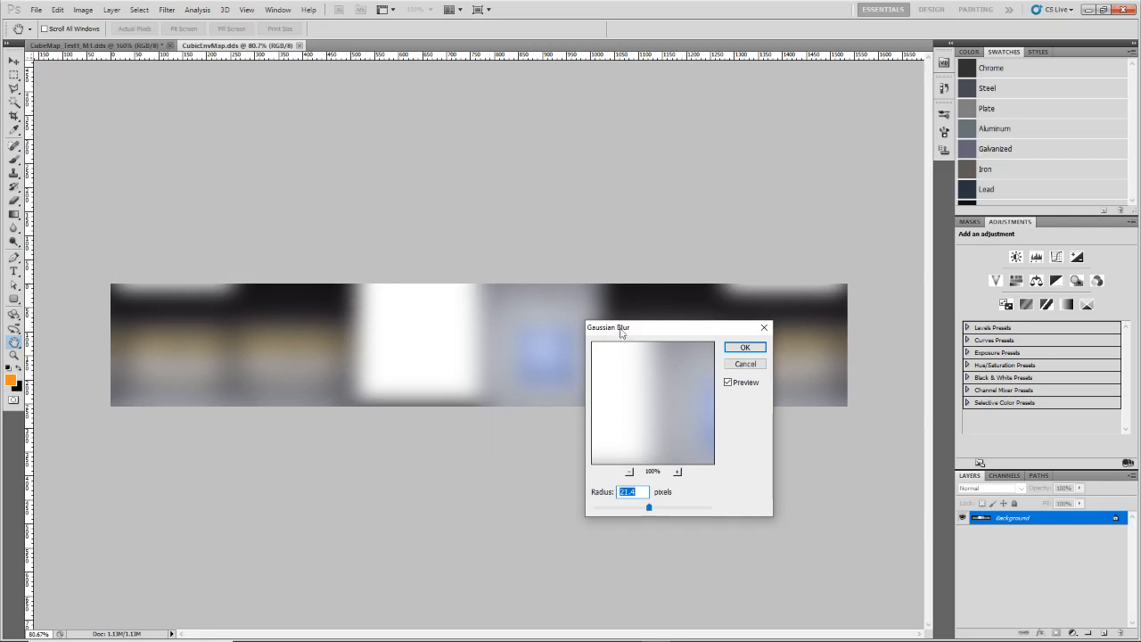
pyautogui.moveTo(621, 332); pyautogui.dragTo(387, 423)
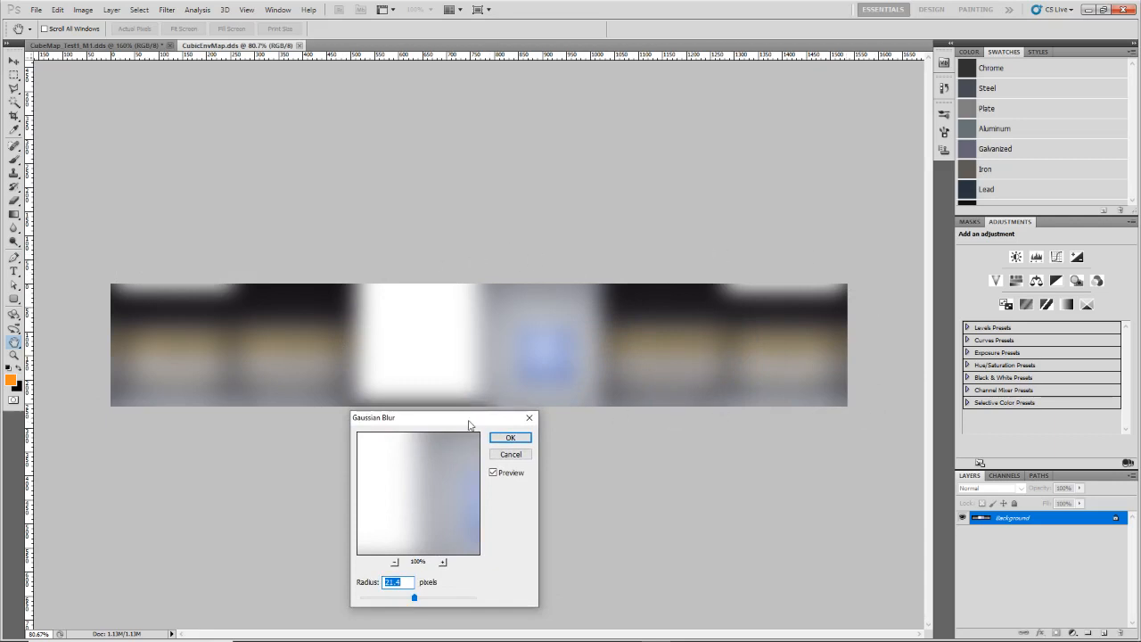
pyautogui.moveTo(464, 423); pyautogui.dragTo(512, 431)
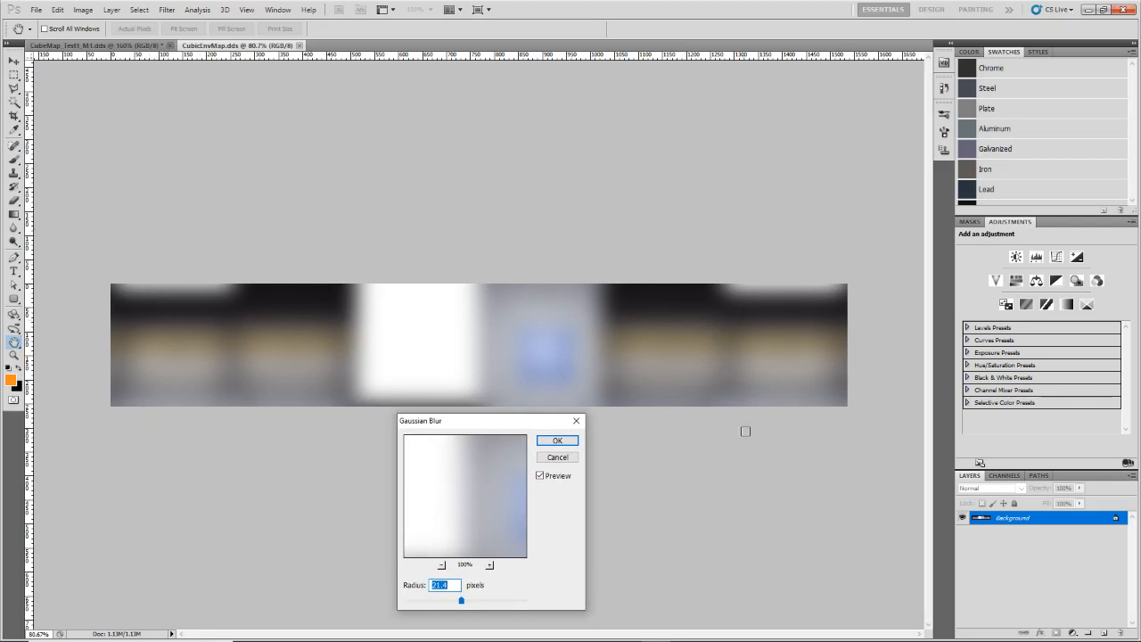
pyautogui.click(558, 458)
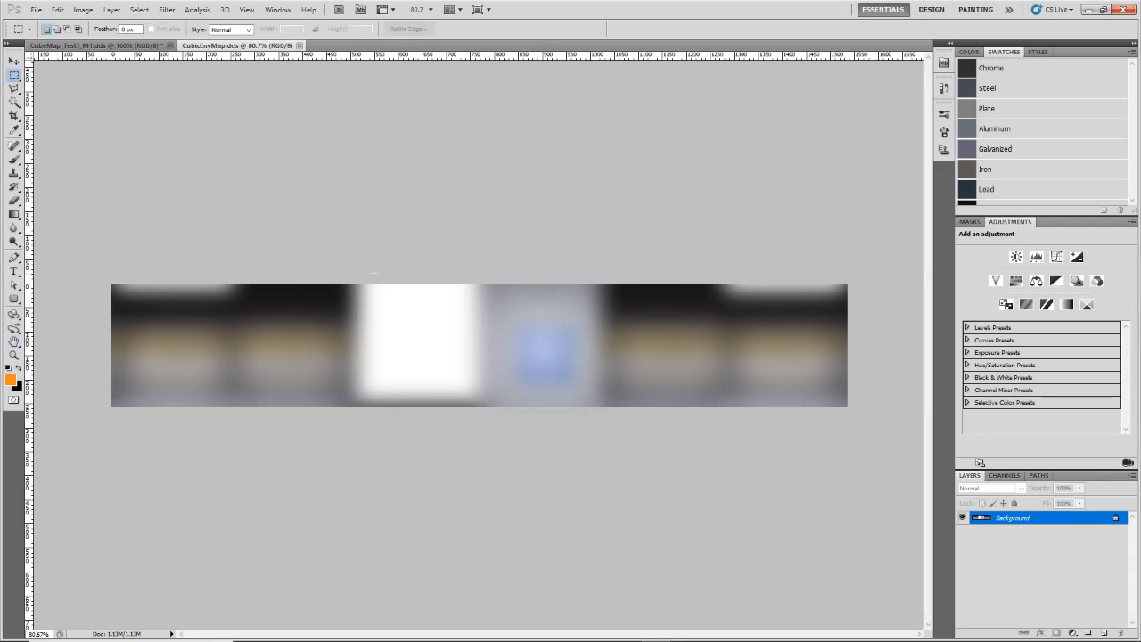
# - Resize the cube map strip to 16 pixels high with constrained proportions and Bicubic (best for smooth gradients) resampling
pyautogui.click(83, 9)
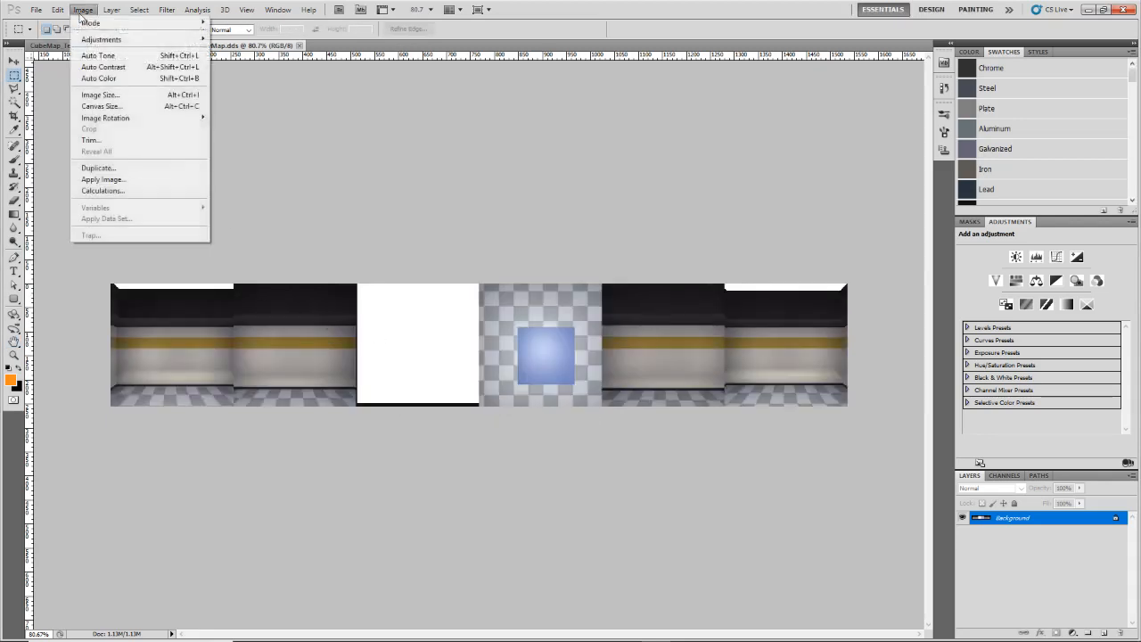
pyautogui.click(95, 95)
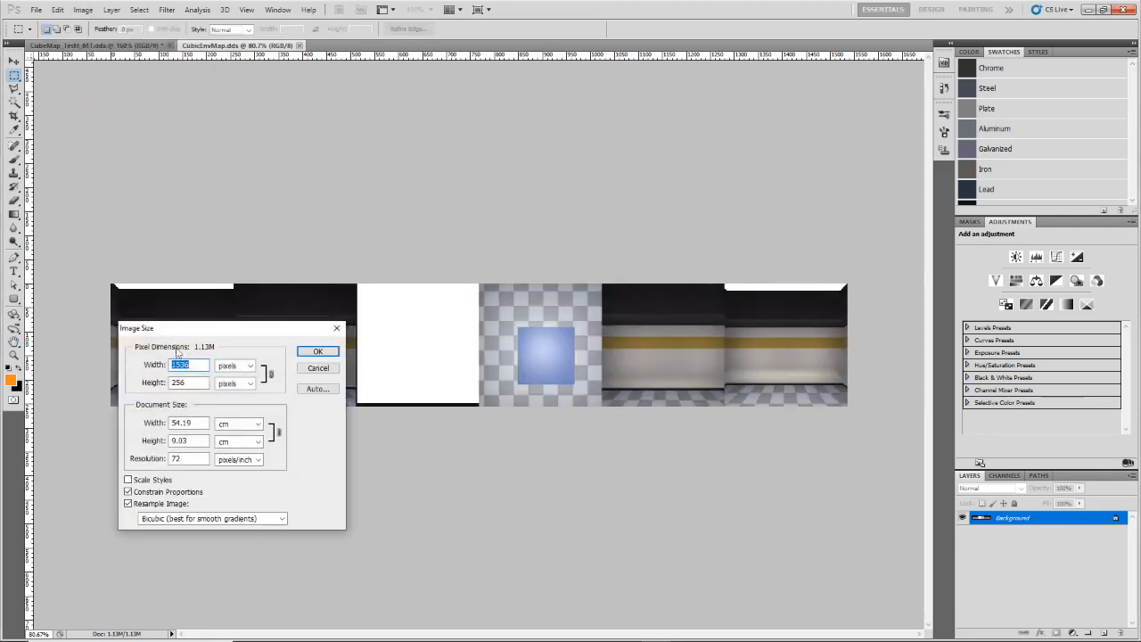
pyautogui.doubleClick(183, 383)
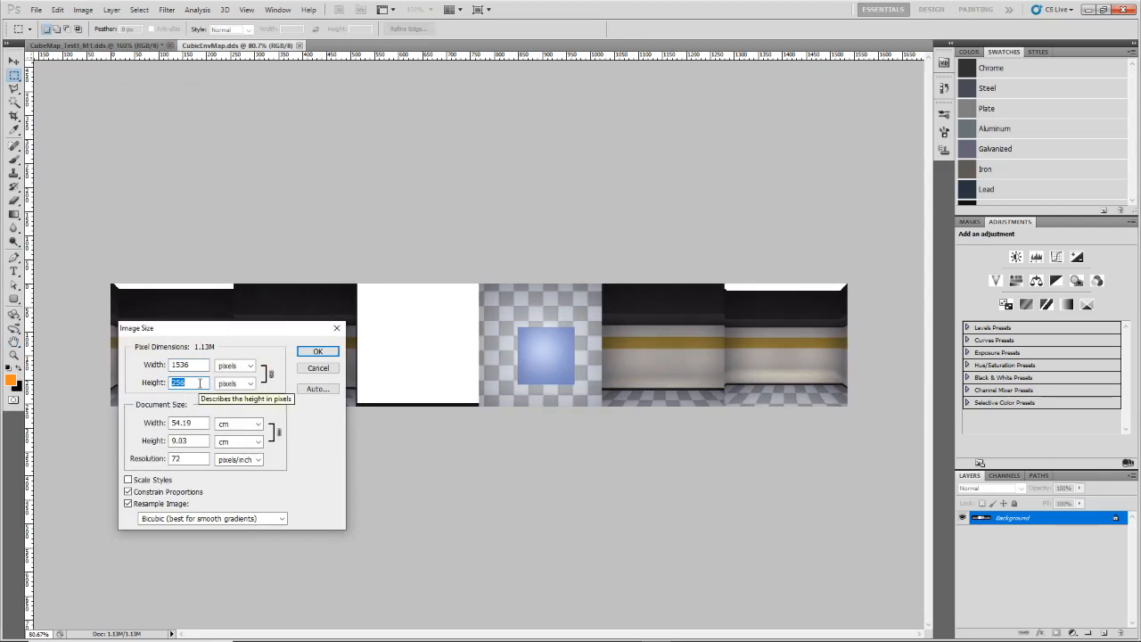
pyautogui.press('BackSpace')
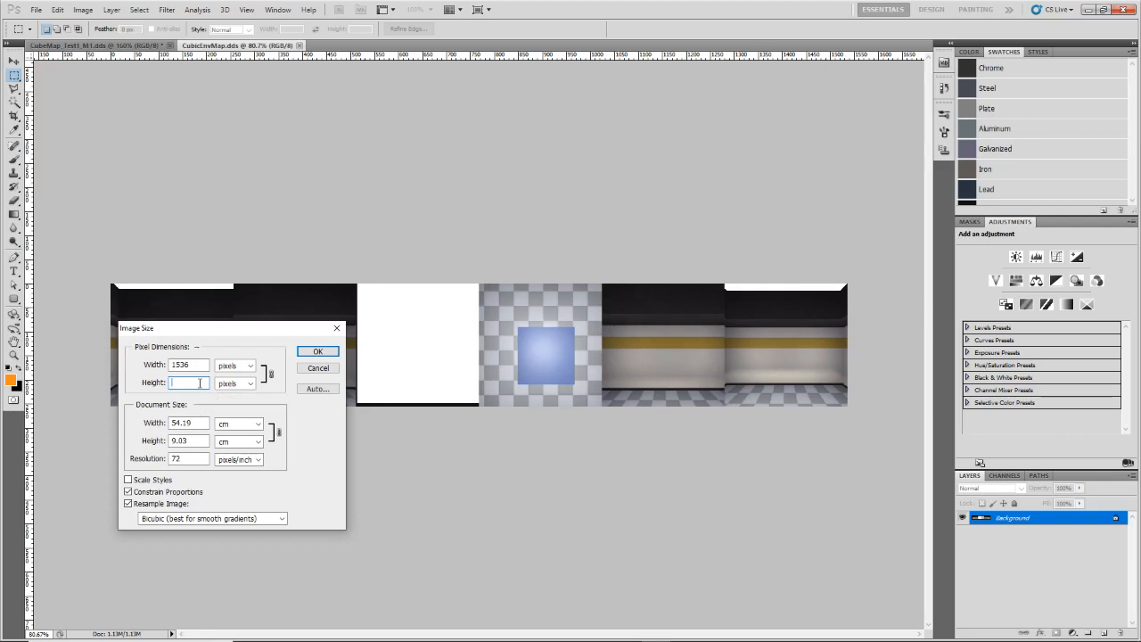
pyautogui.write('16')
pyautogui.click(225, 516)
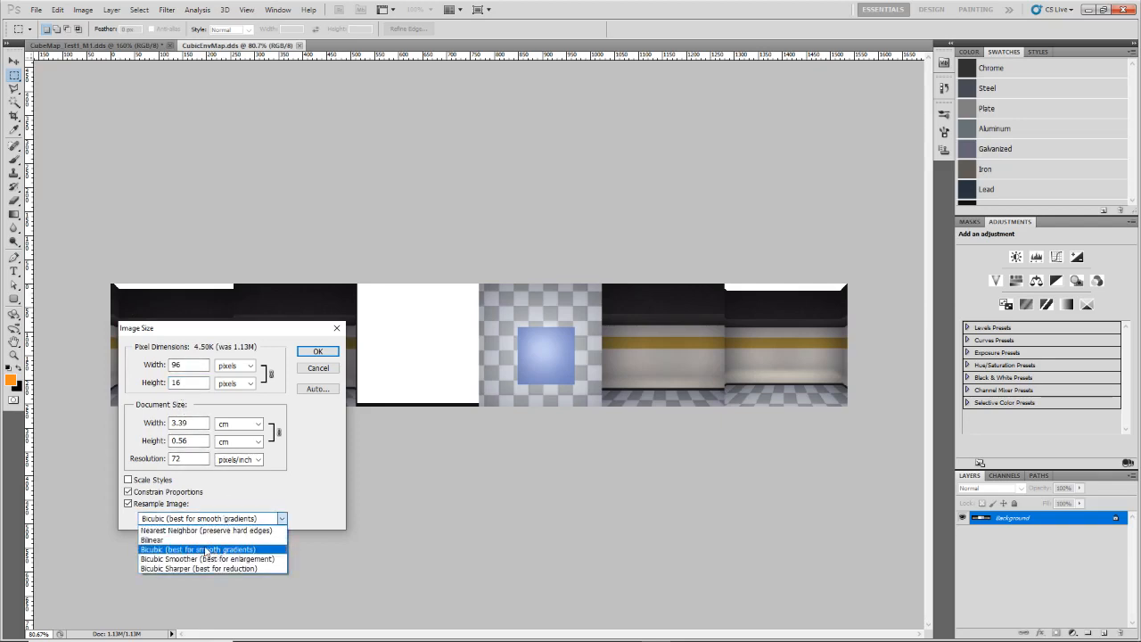
pyautogui.click(208, 550)
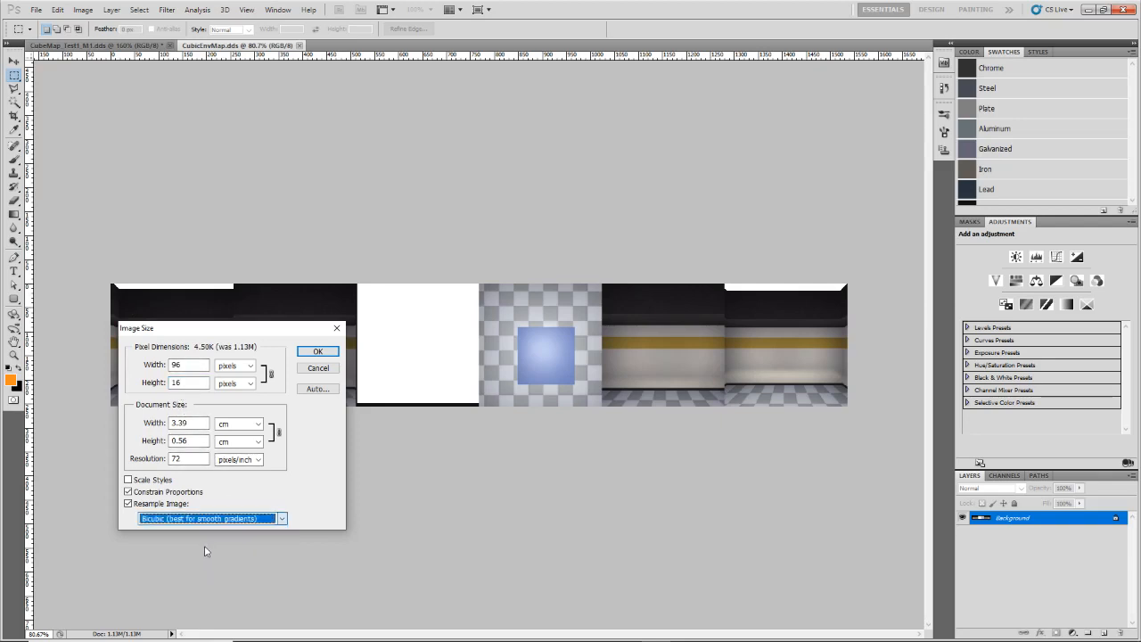
pyautogui.click(314, 354)
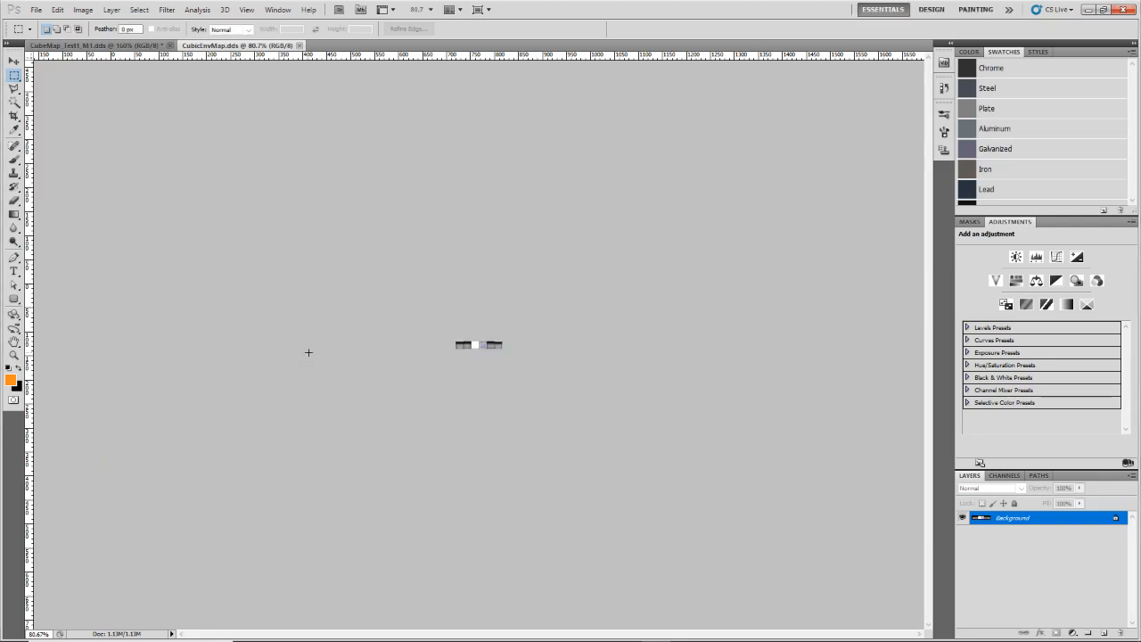
pyautogui.scroll(20, 481, 357)
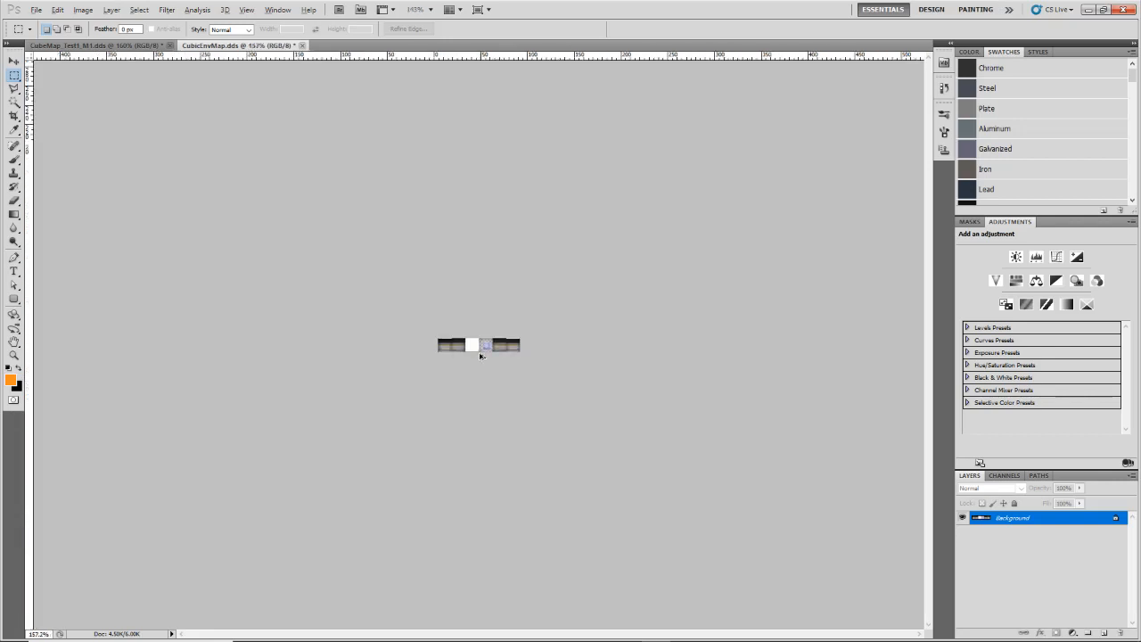
pyautogui.scroll(3, 482, 356)
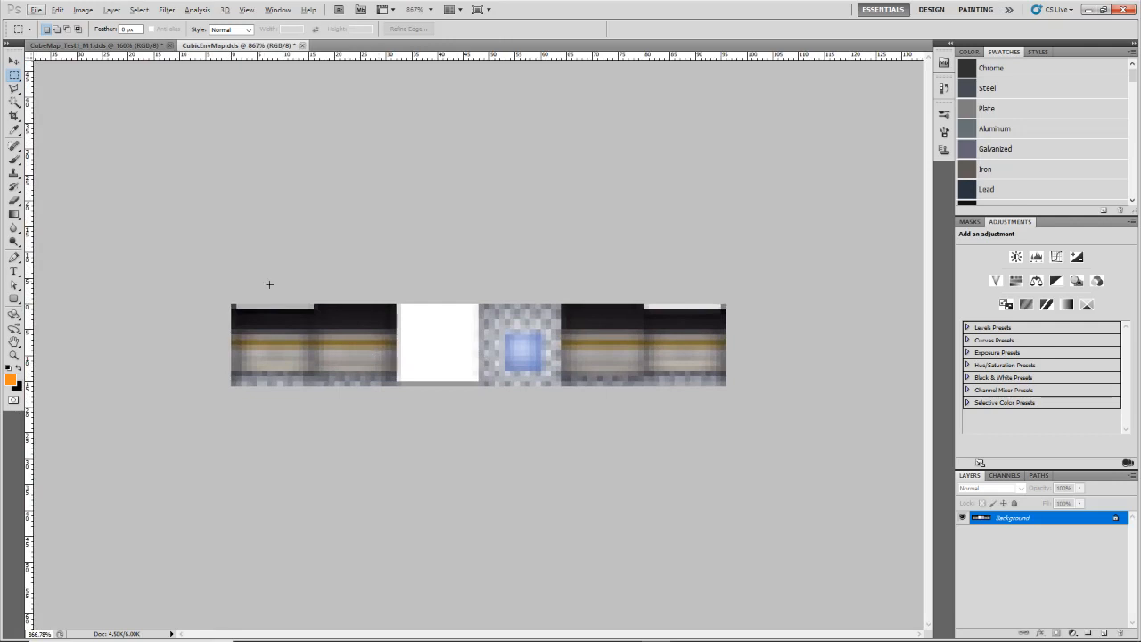
pyautogui.scroll(1, 270, 284)
pyautogui.hotkey('ctrl', 's')
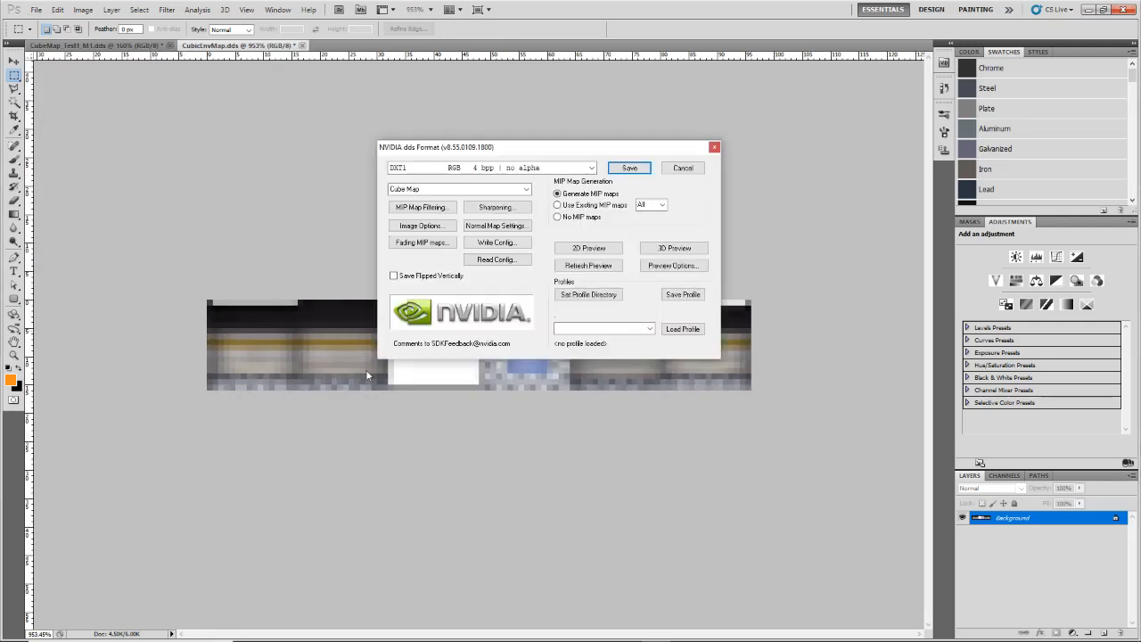
pyautogui.moveTo(565, 153); pyautogui.dragTo(522, 251)
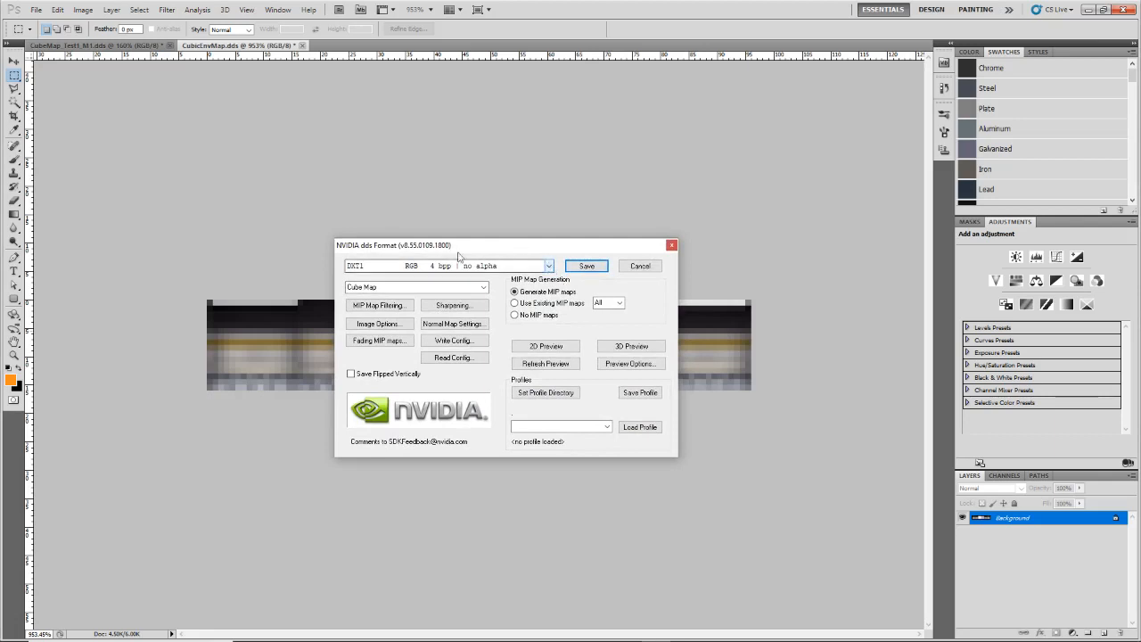
pyautogui.click(640, 269)
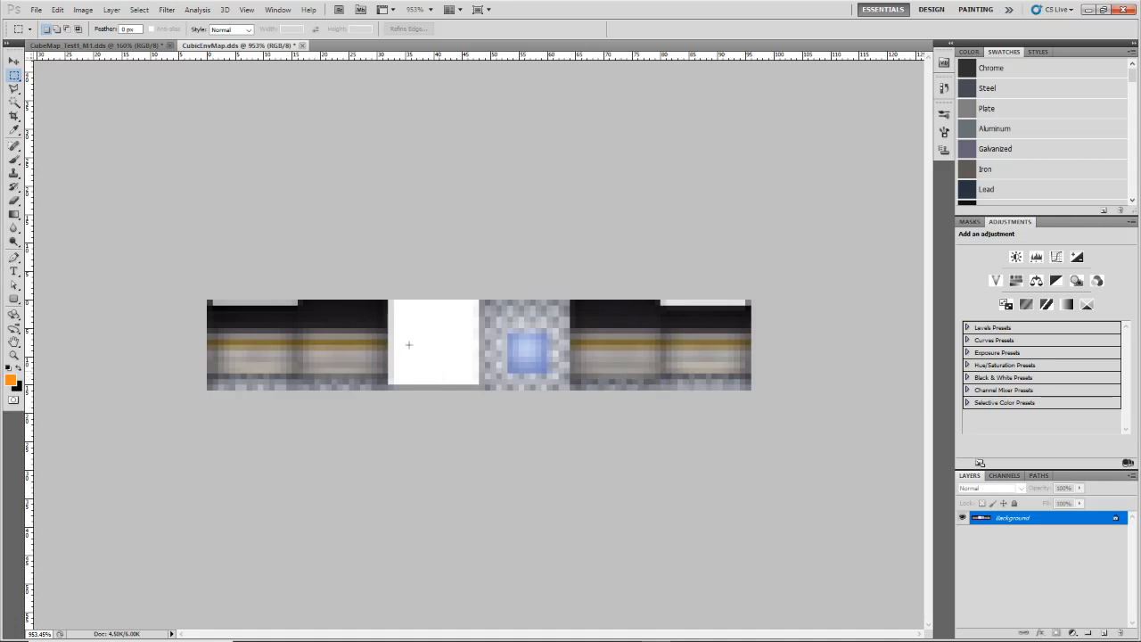
pyautogui.click(166, 8)
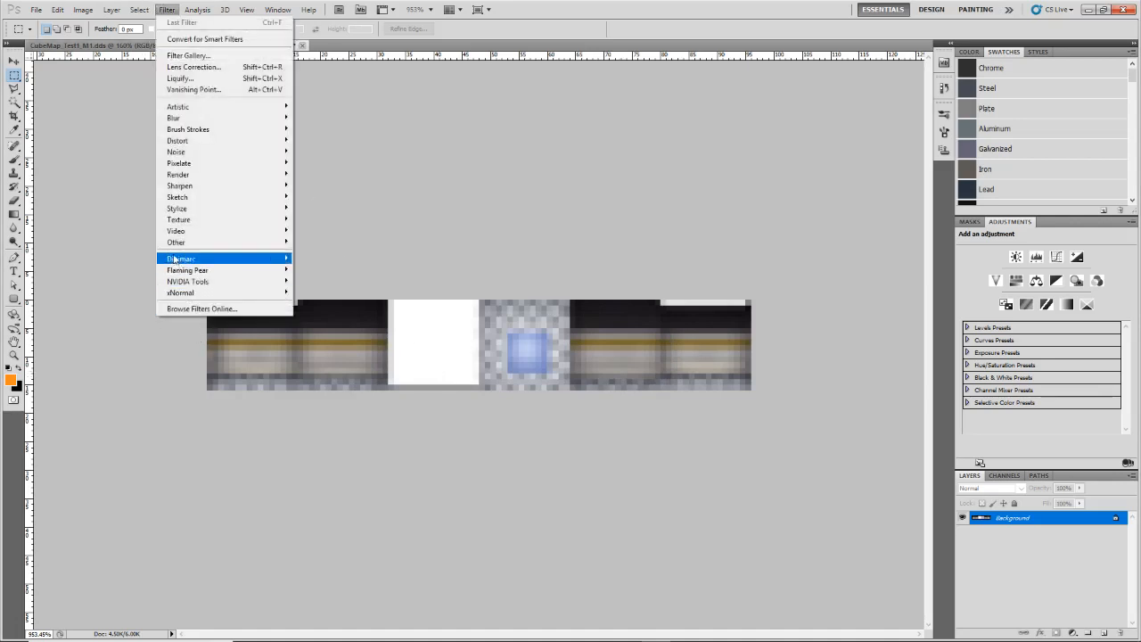
pyautogui.moveTo(208, 284)
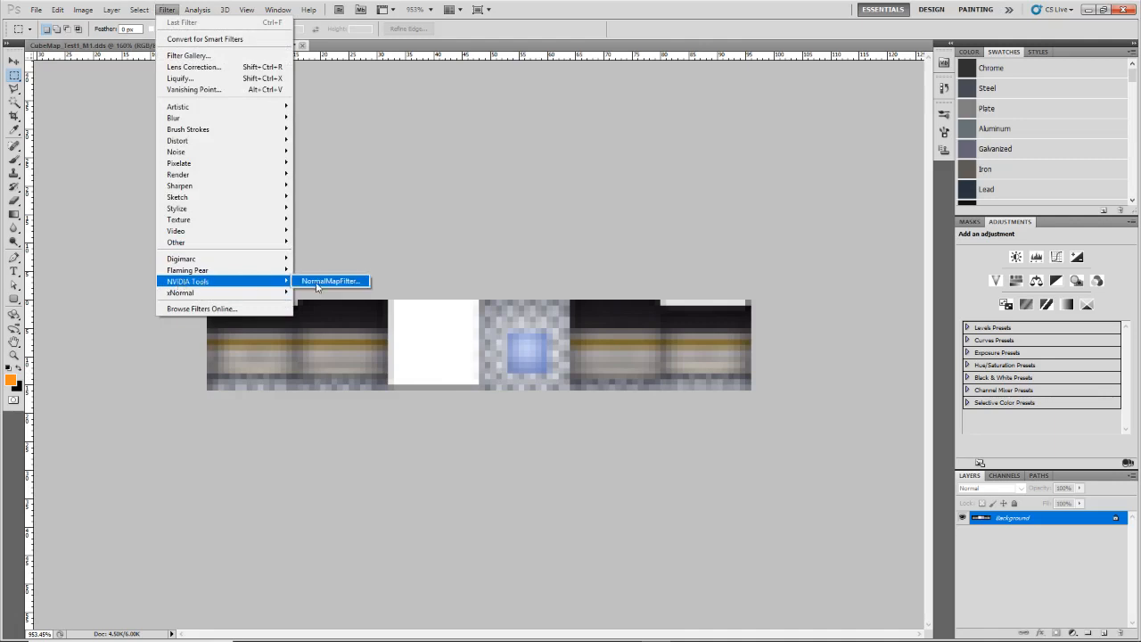
pyautogui.click(661, 155)
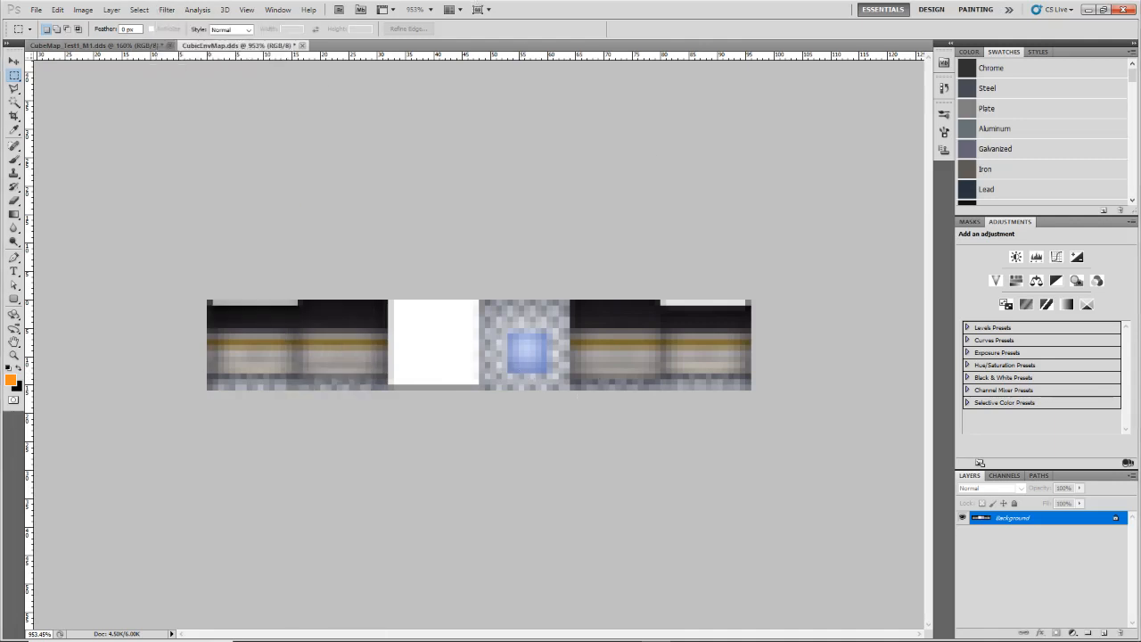
# - Save the resized CubicEnvMap.dds as a DXT1 RGB 4 bpp no-alpha Cube Map with generated MIP maps, accepting the loss of alpha
pyautogui.hotkey('ctrl', 's')
pyautogui.moveTo(402, 148); pyautogui.dragTo(354, 233)
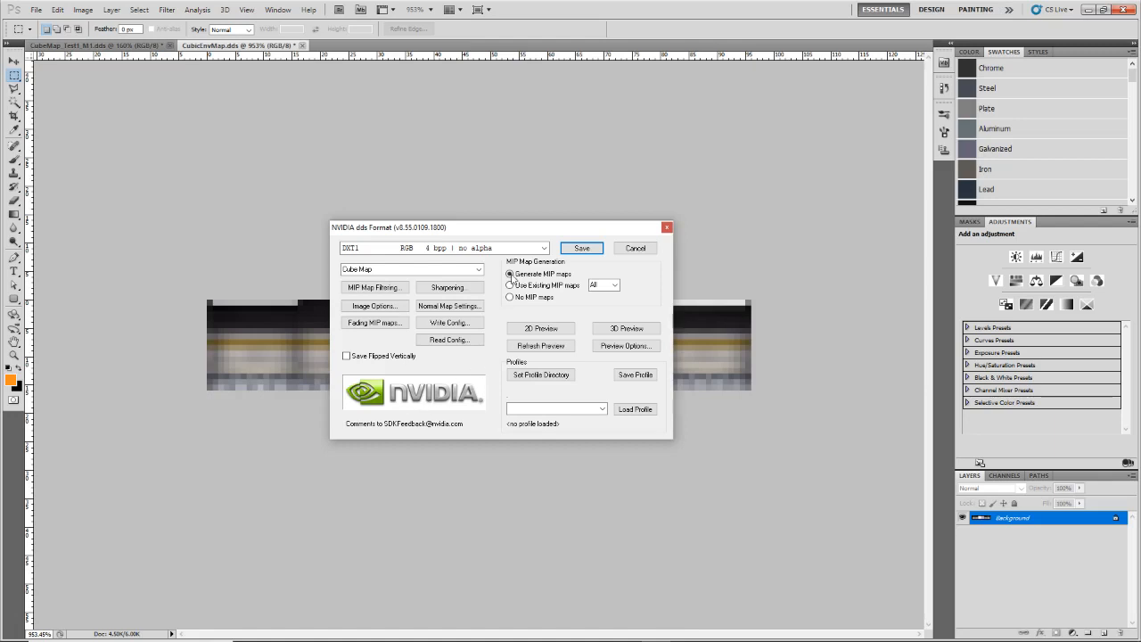
pyautogui.click(499, 248)
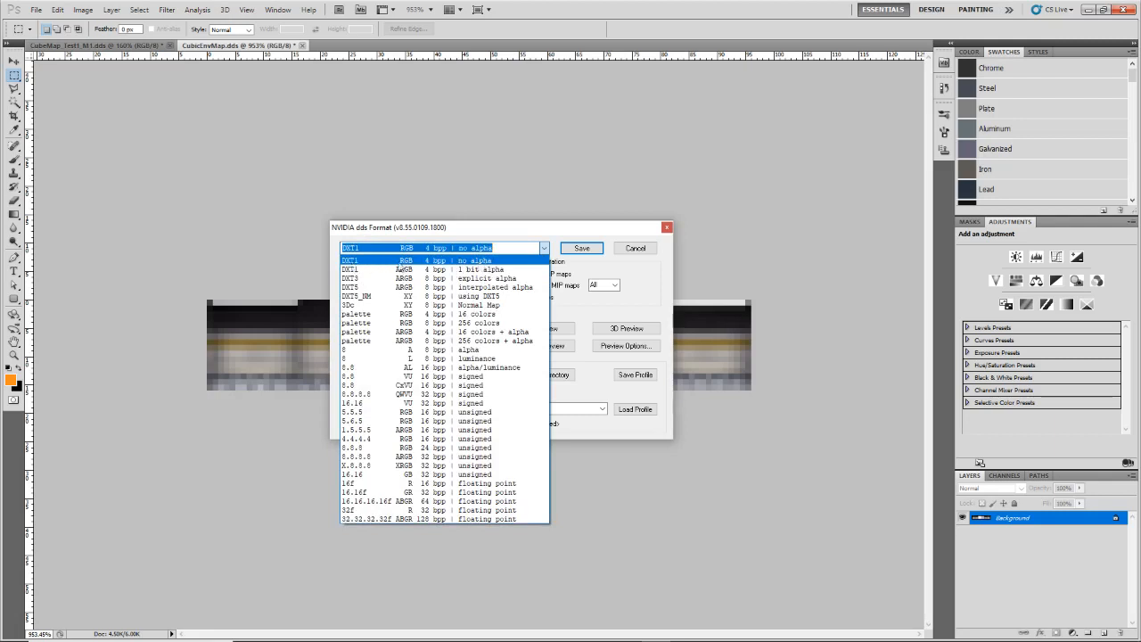
pyautogui.click(469, 261)
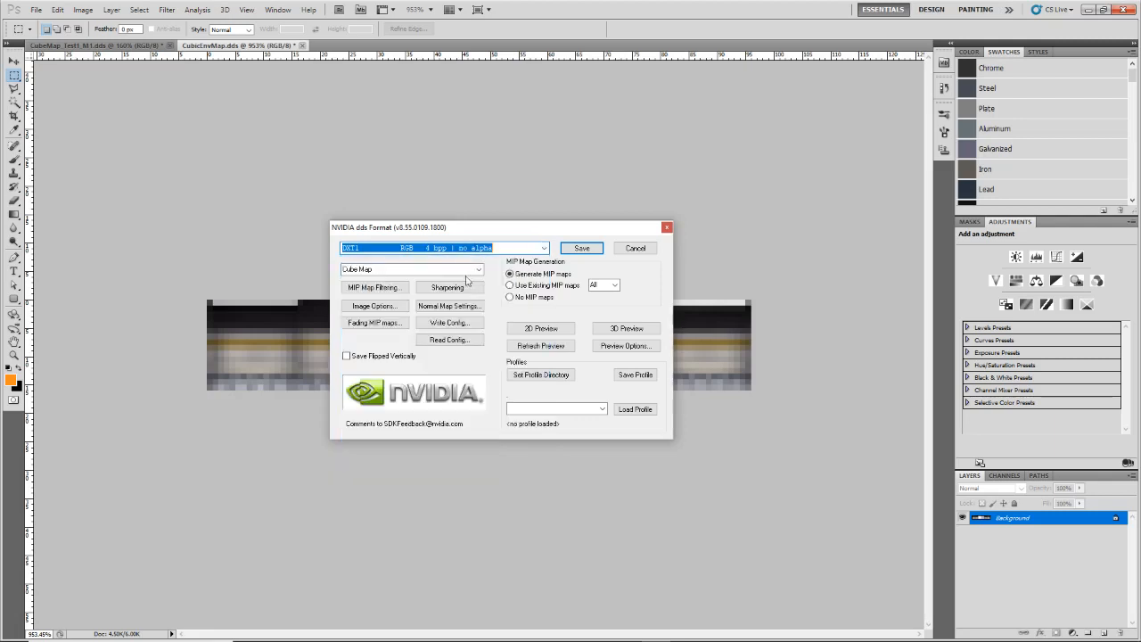
pyautogui.click(479, 269)
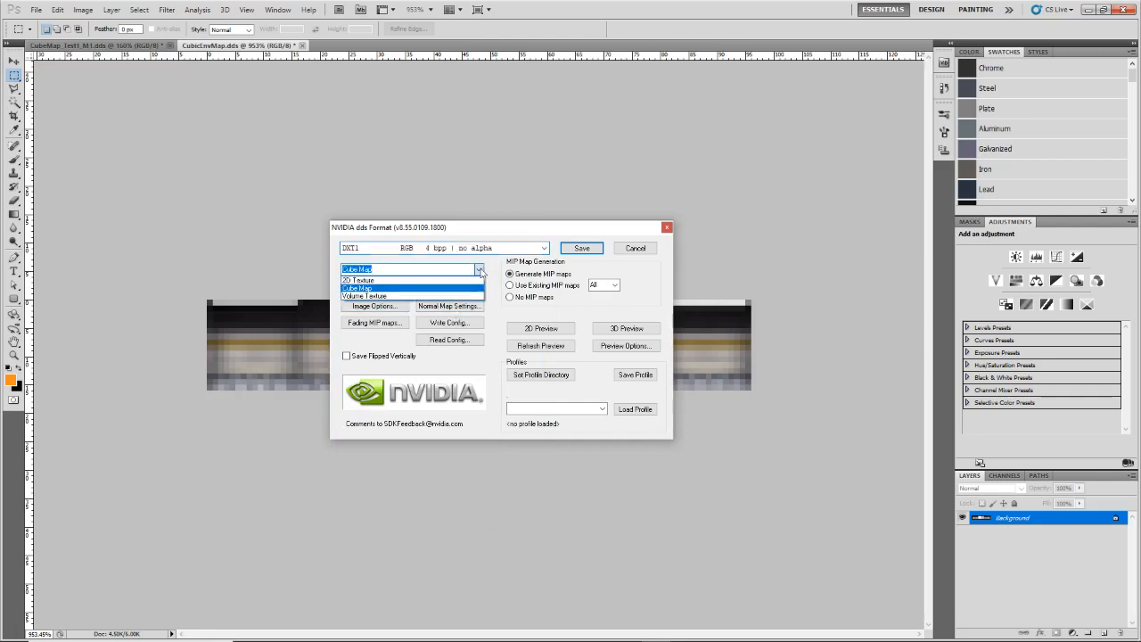
pyautogui.click(357, 279)
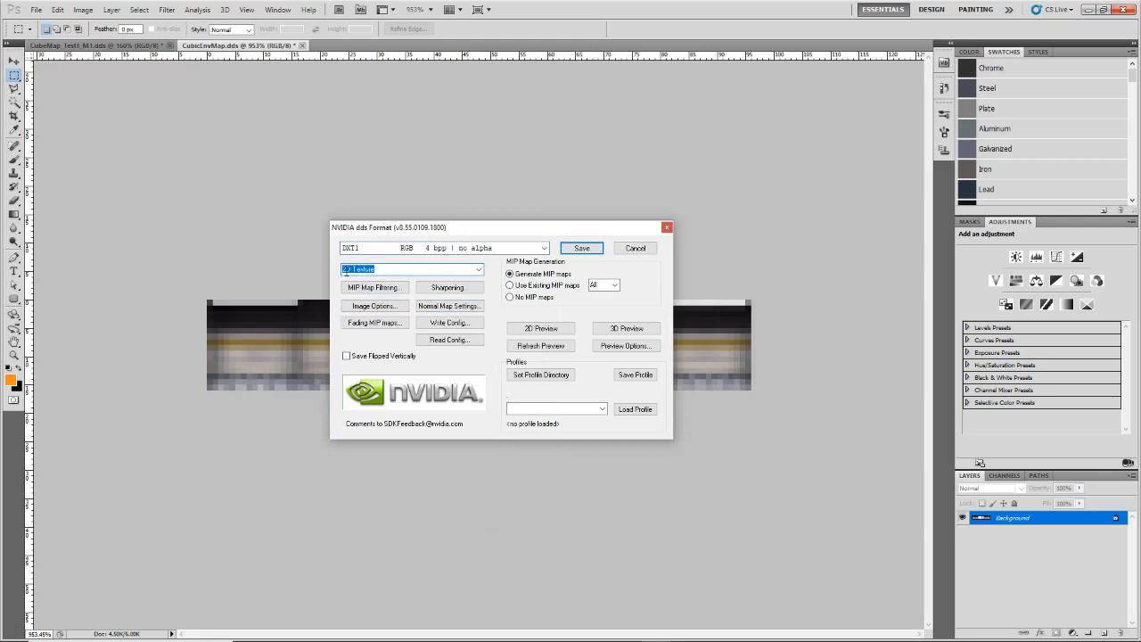
pyautogui.click(433, 270)
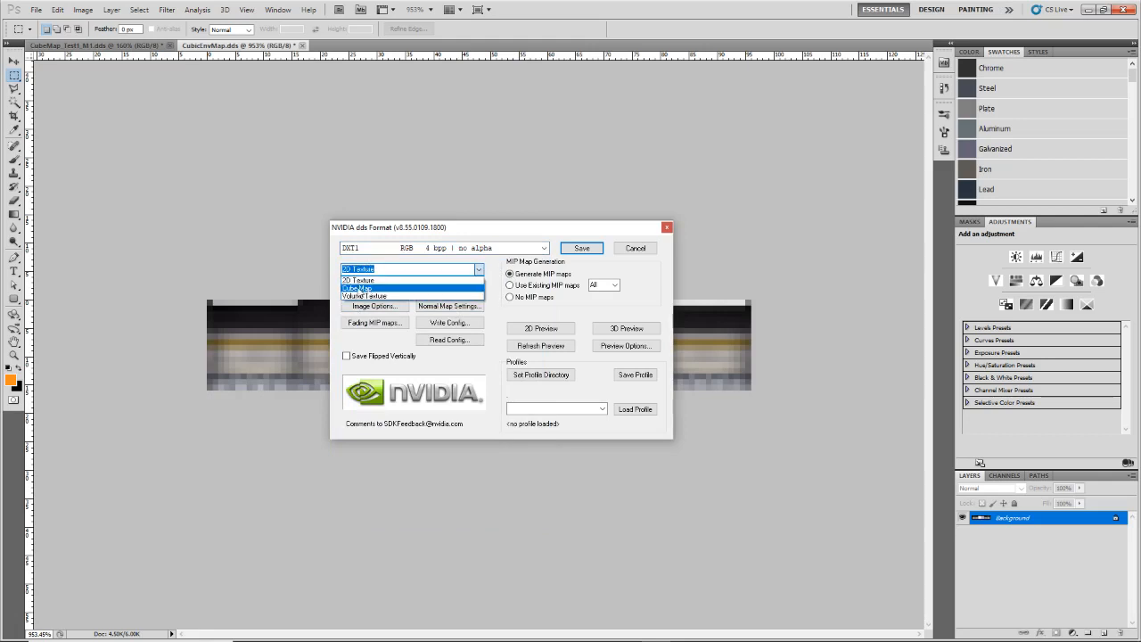
pyautogui.click(357, 288)
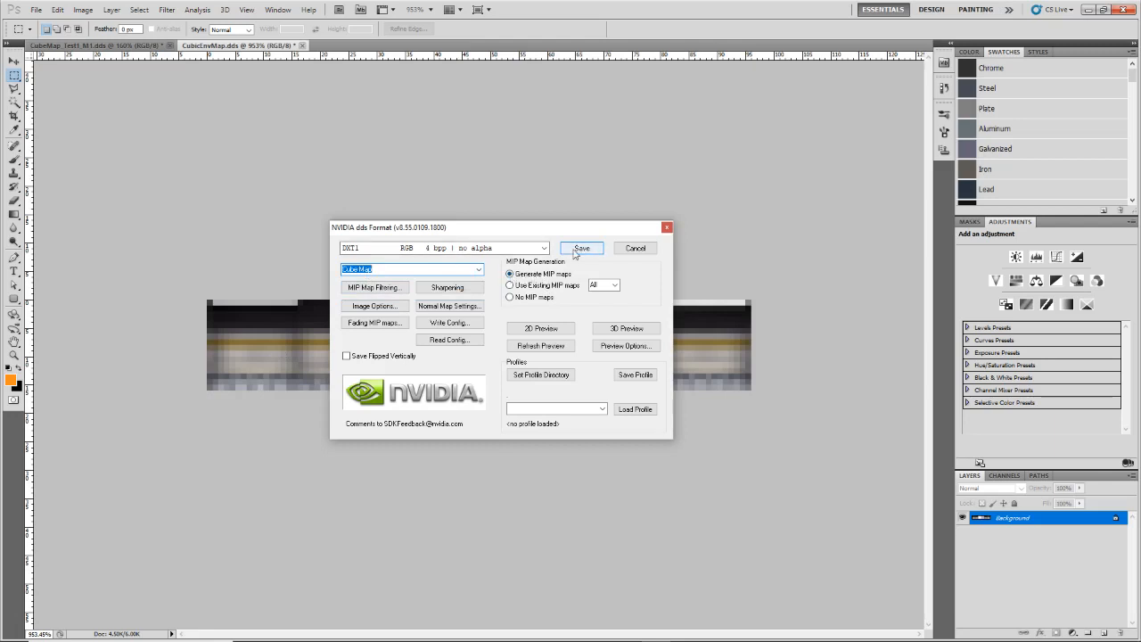
pyautogui.click(581, 249)
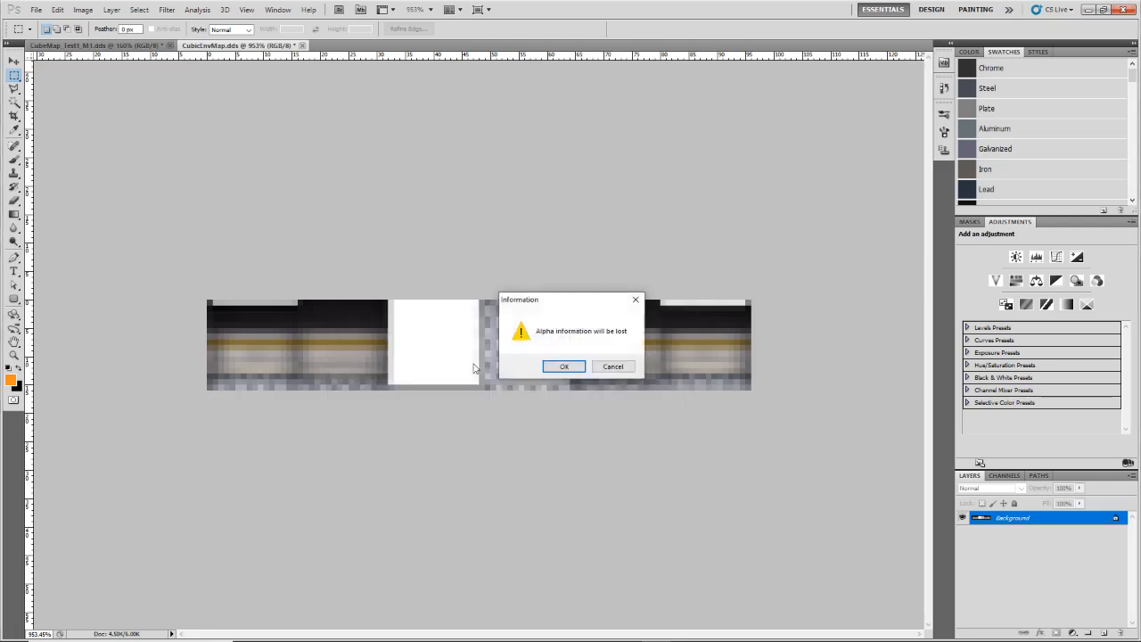
pyautogui.click(561, 366)
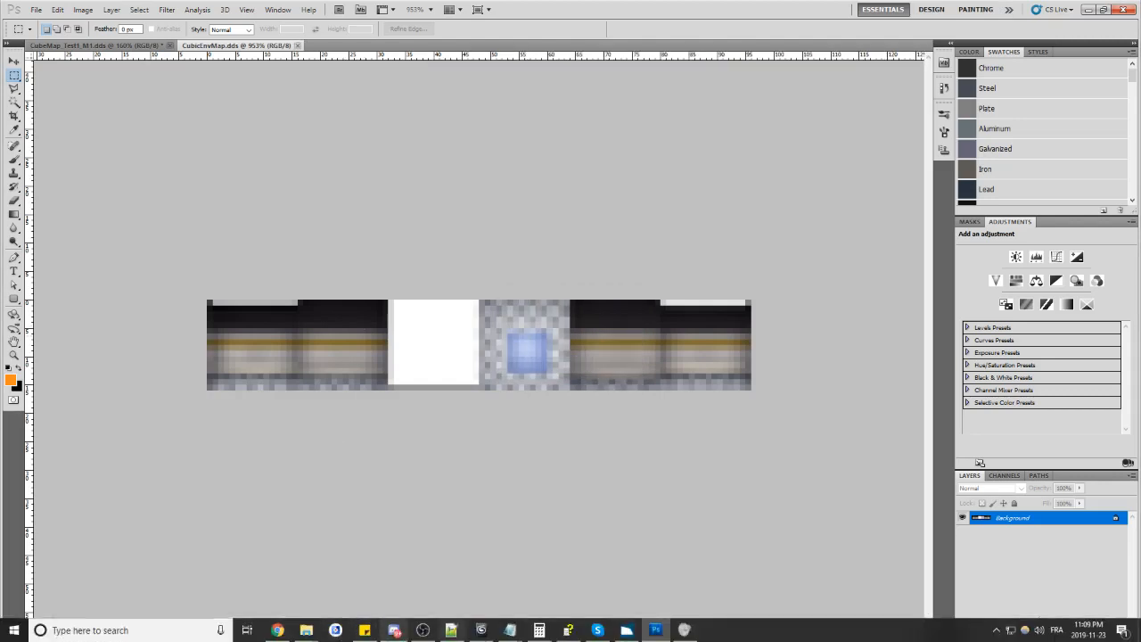
# - Close CubicEnvMap.dds in Photoshop and switch to the CubeMap_Test folder window in File Explorer
pyautogui.moveTo(635, 633)
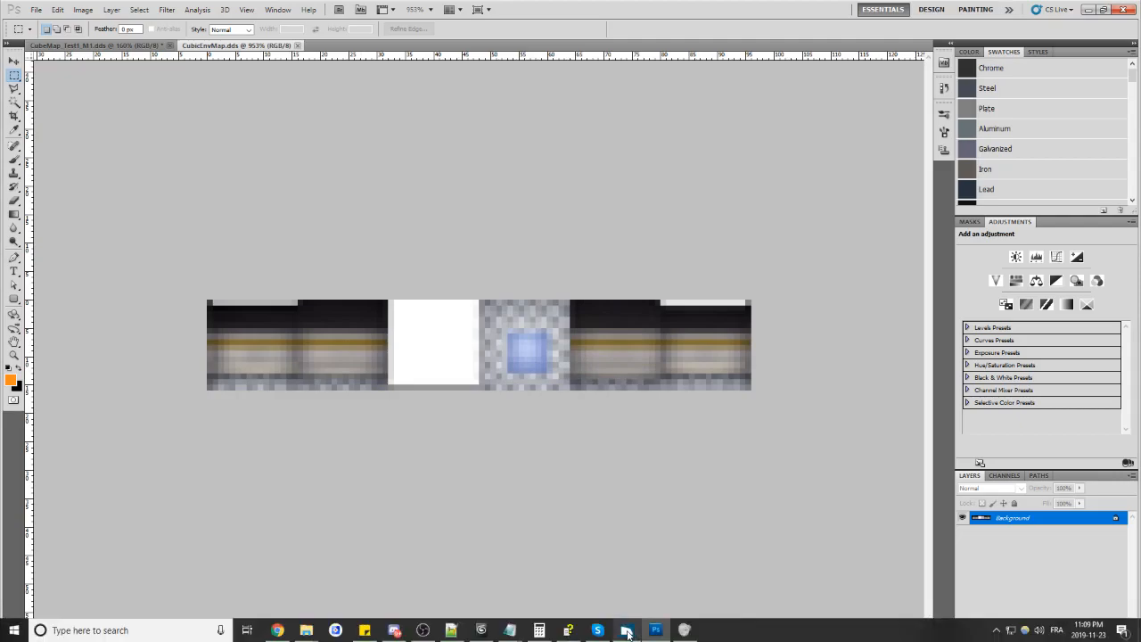
pyautogui.click(627, 631)
pyautogui.moveTo(307, 633)
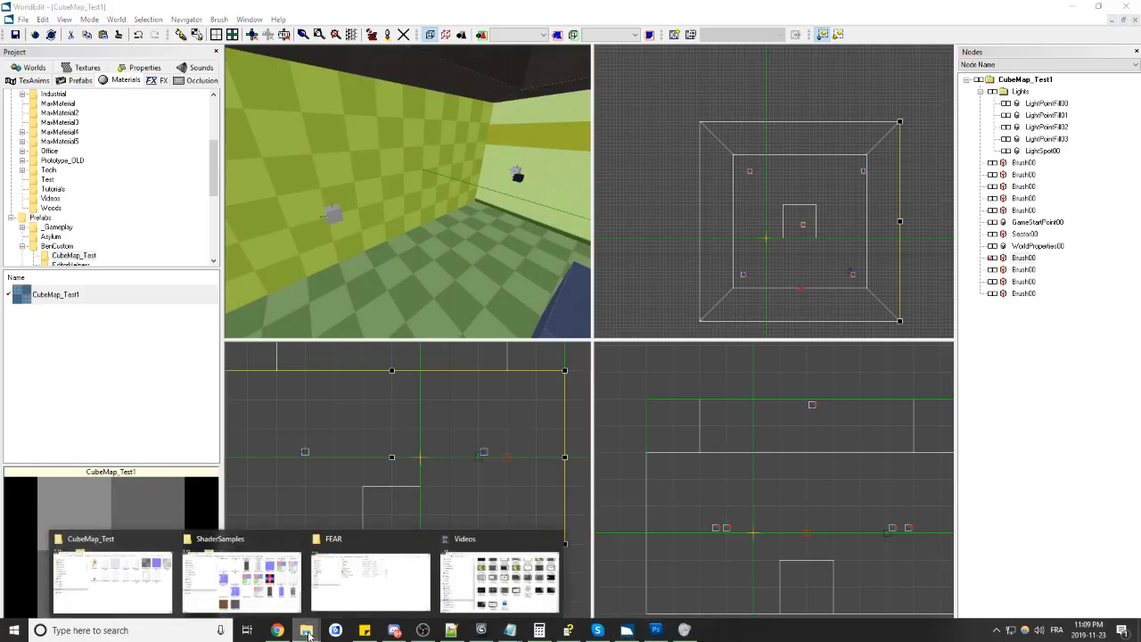
pyautogui.click(655, 630)
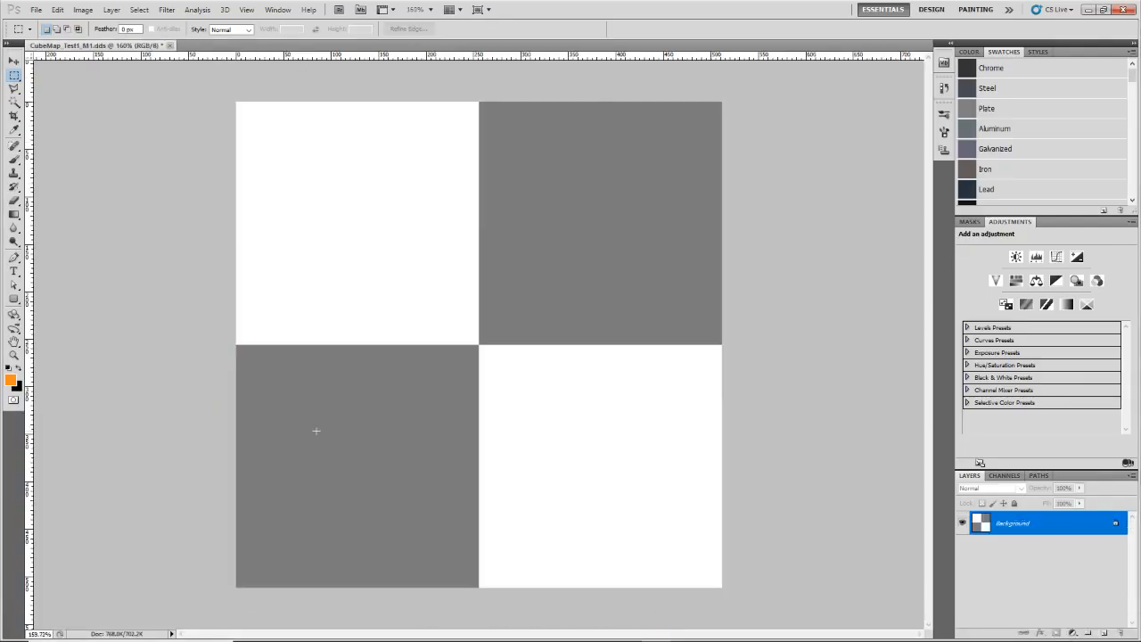
pyautogui.moveTo(306, 630)
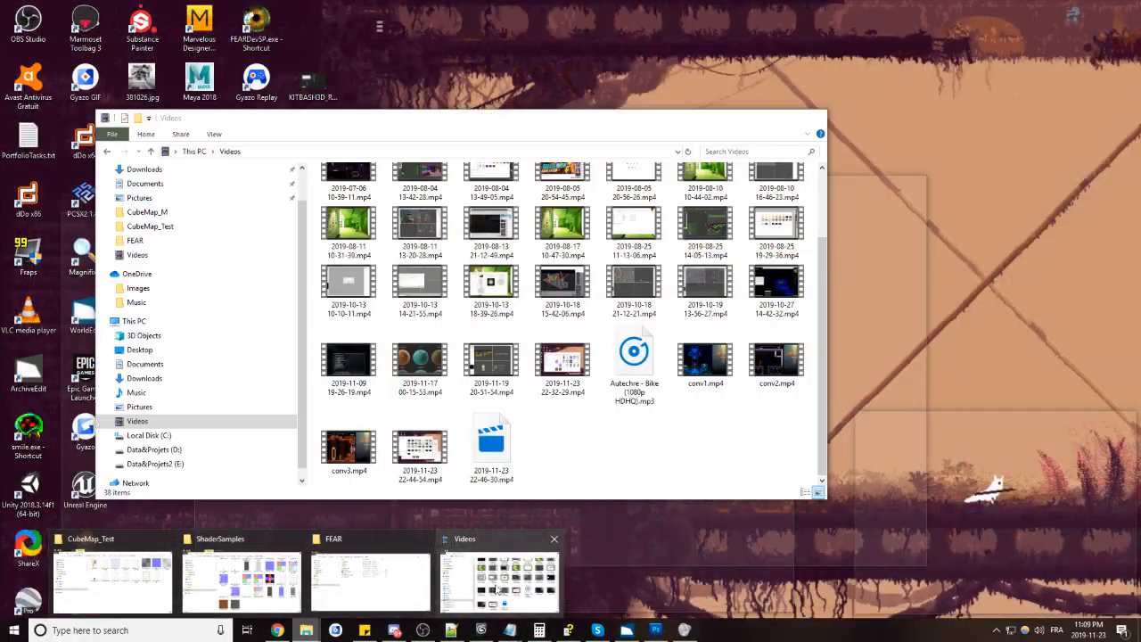
pyautogui.click(499, 588)
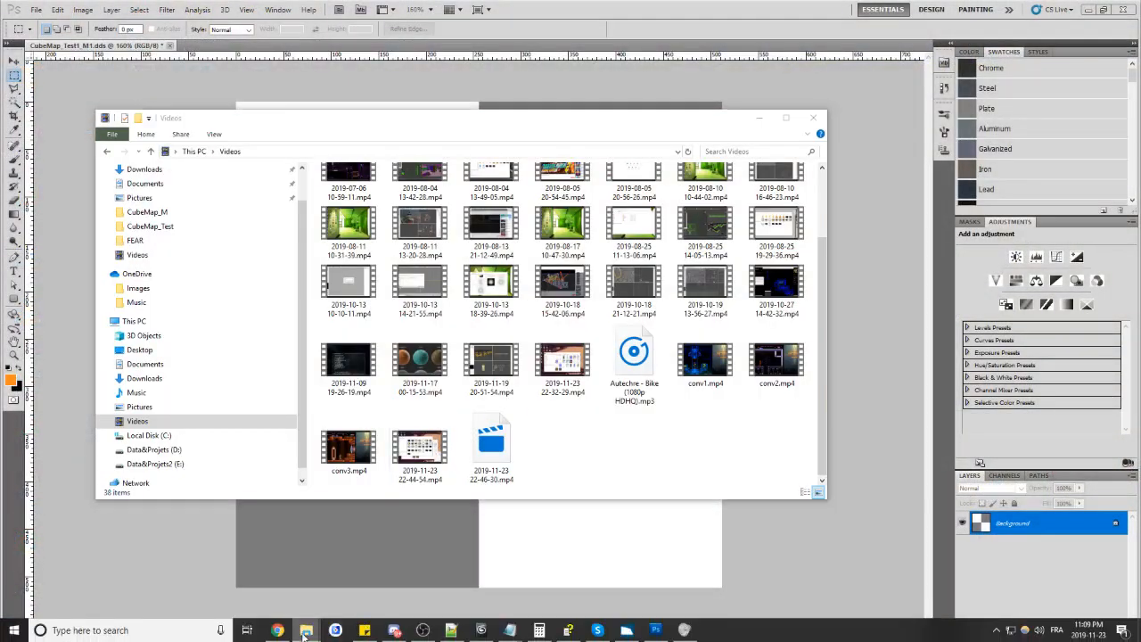
pyautogui.moveTo(305, 630)
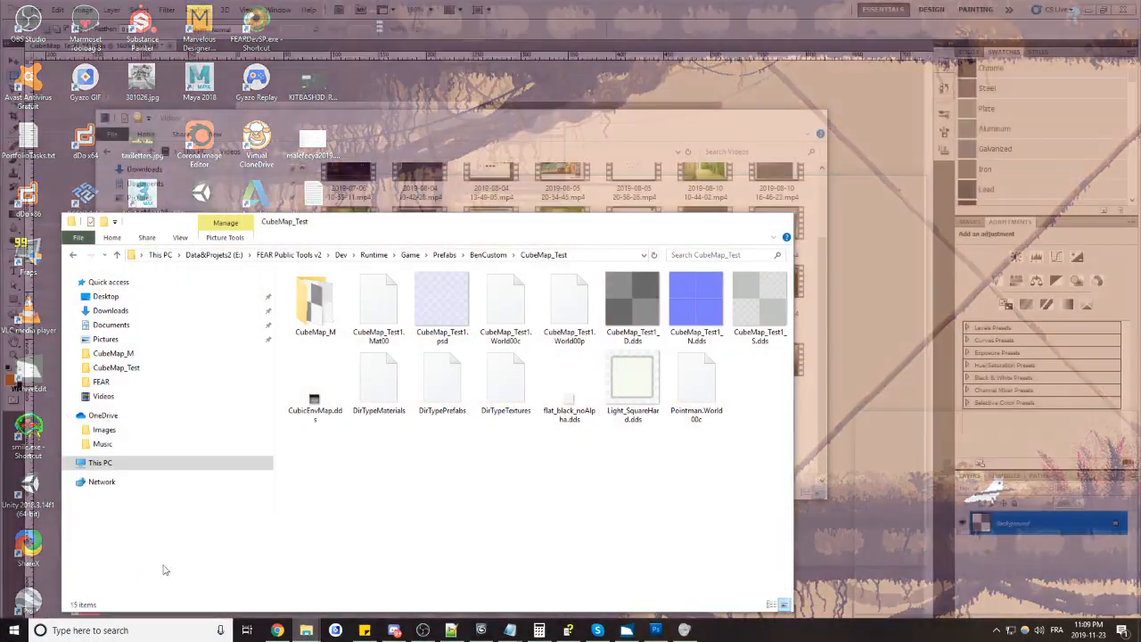
pyautogui.click(166, 570)
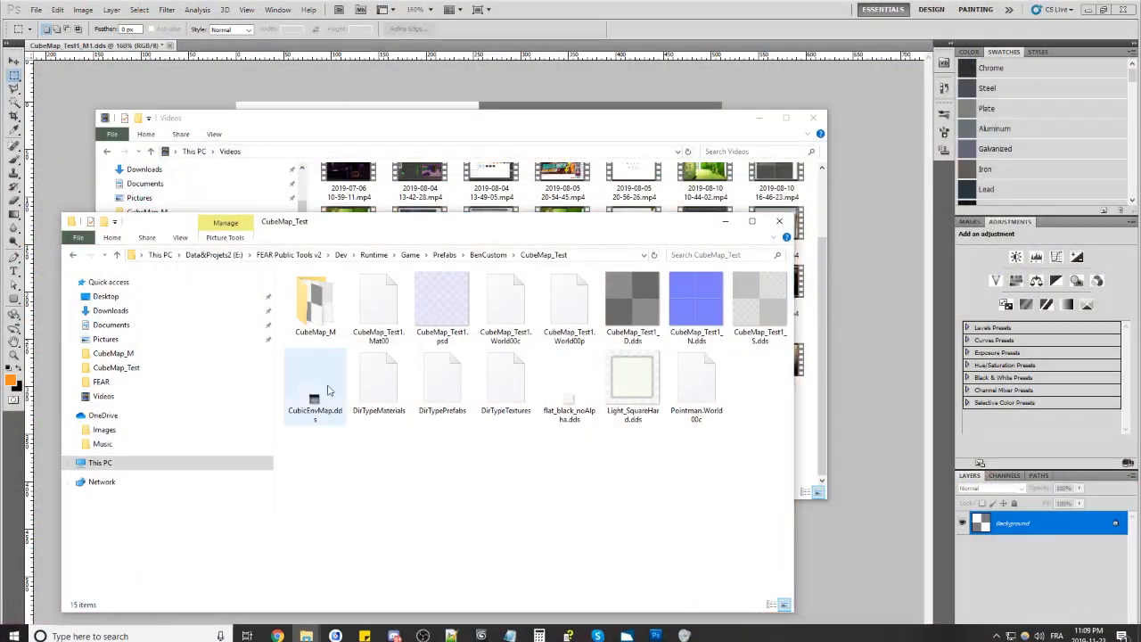
# - Display the CubeMap_Test folder with extra large icons and select CubicEnvMap.dds to examine its thumbnail
pyautogui.rightClick(352, 454)
pyautogui.moveTo(463, 462)
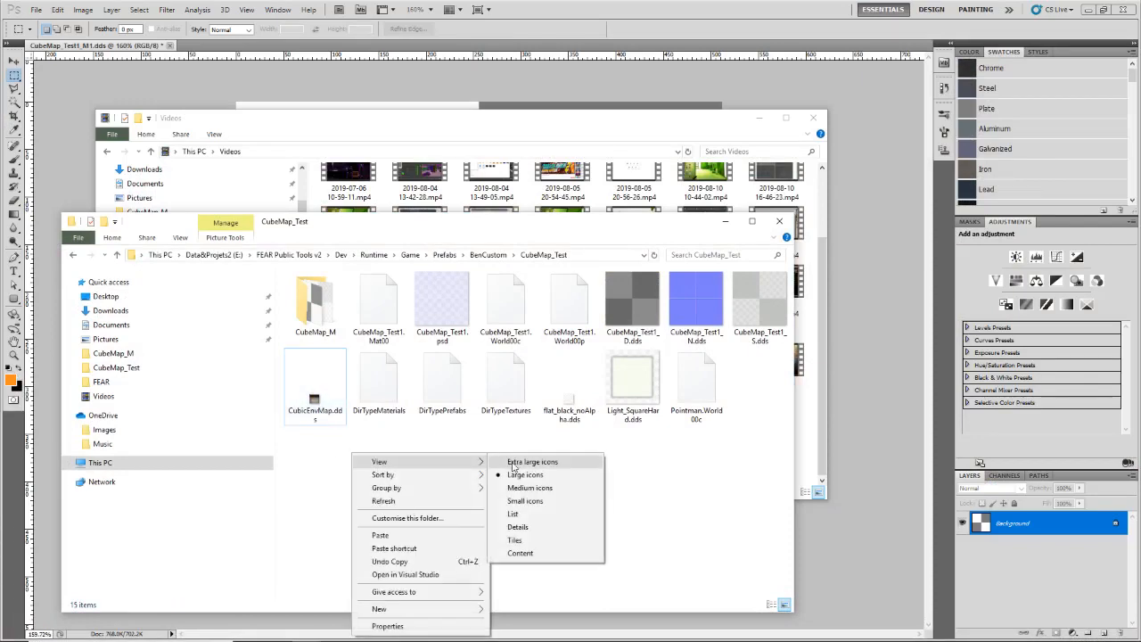
pyautogui.click(513, 462)
pyautogui.scroll(-3, 522, 489)
pyautogui.scroll(2, 677, 499)
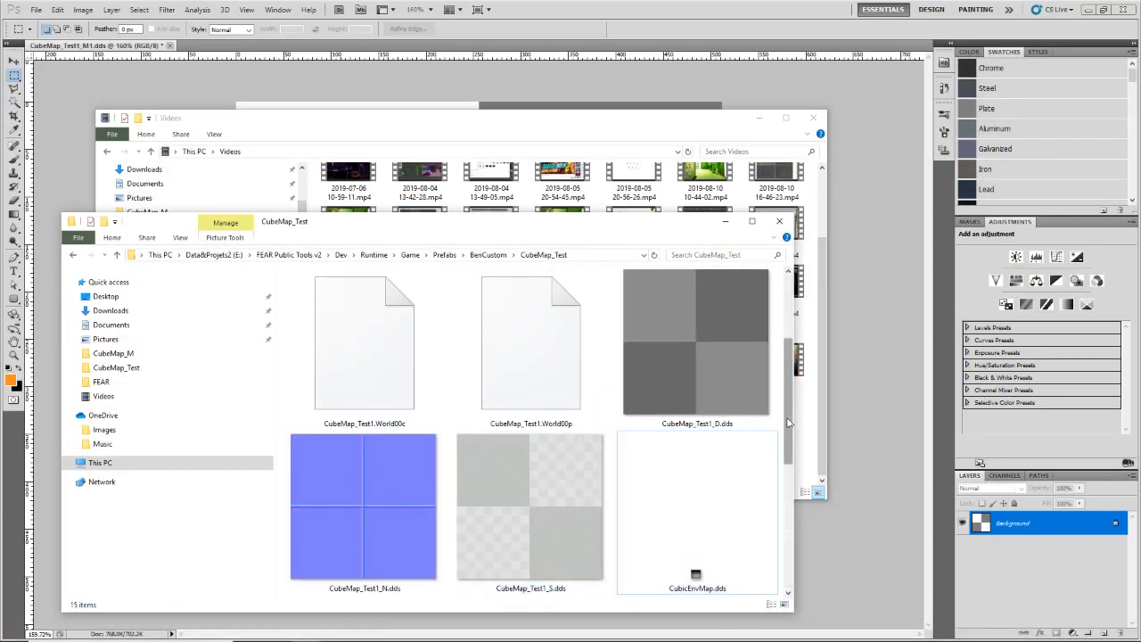
pyautogui.scroll(-1, 788, 422)
pyautogui.click(695, 481)
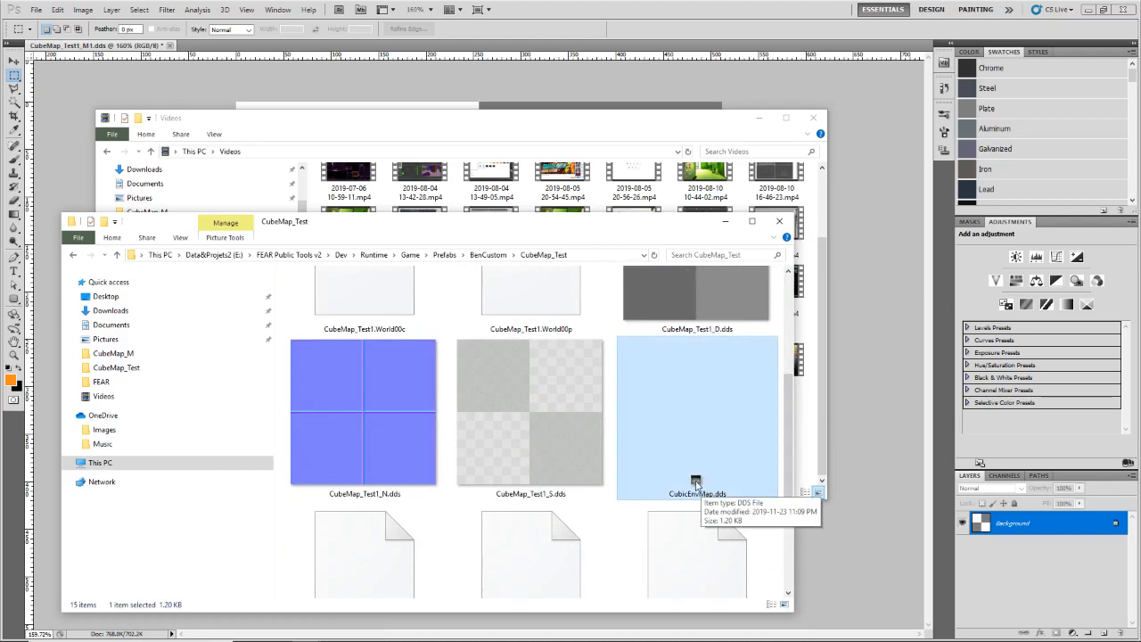
# - Switch to WorldEdit and process the CubeMap_Test1 world with the World Packer, keeping CenterWorld enabled
pyautogui.moveTo(539, 634)
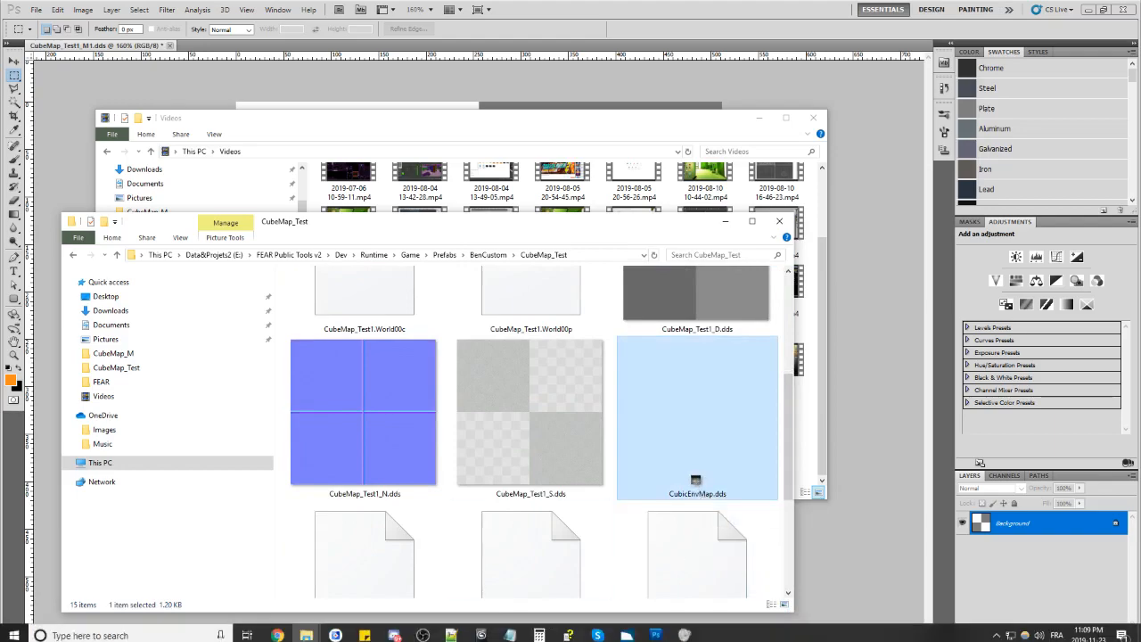
pyautogui.click(627, 630)
pyautogui.moveTo(419, 228); pyautogui.dragTo(406, 190)
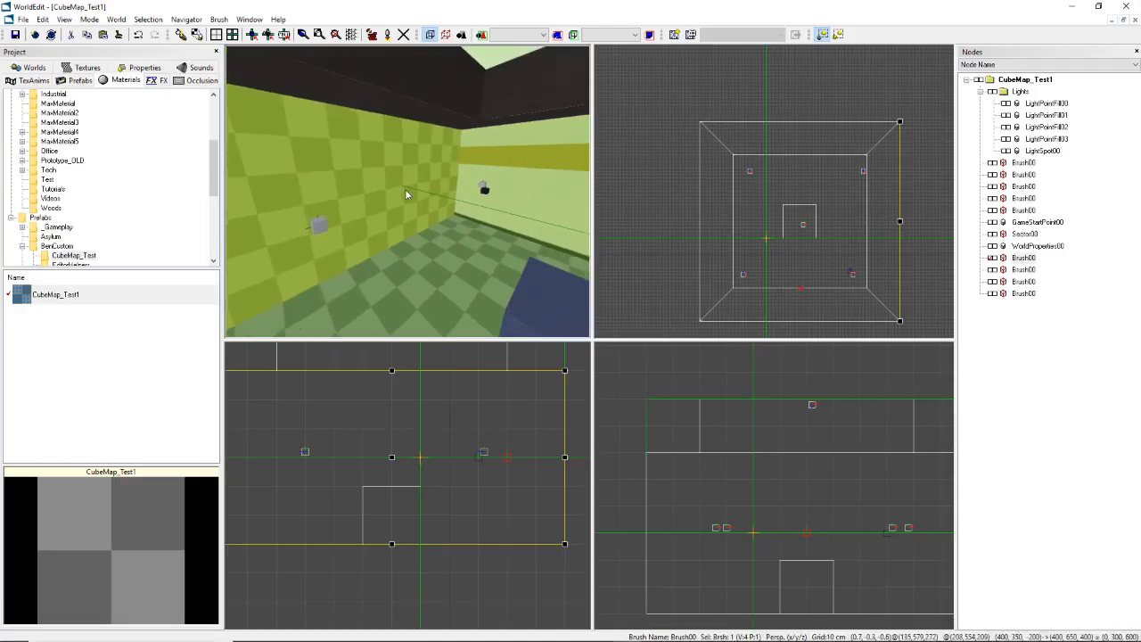
pyautogui.click(371, 34)
pyautogui.click(506, 197)
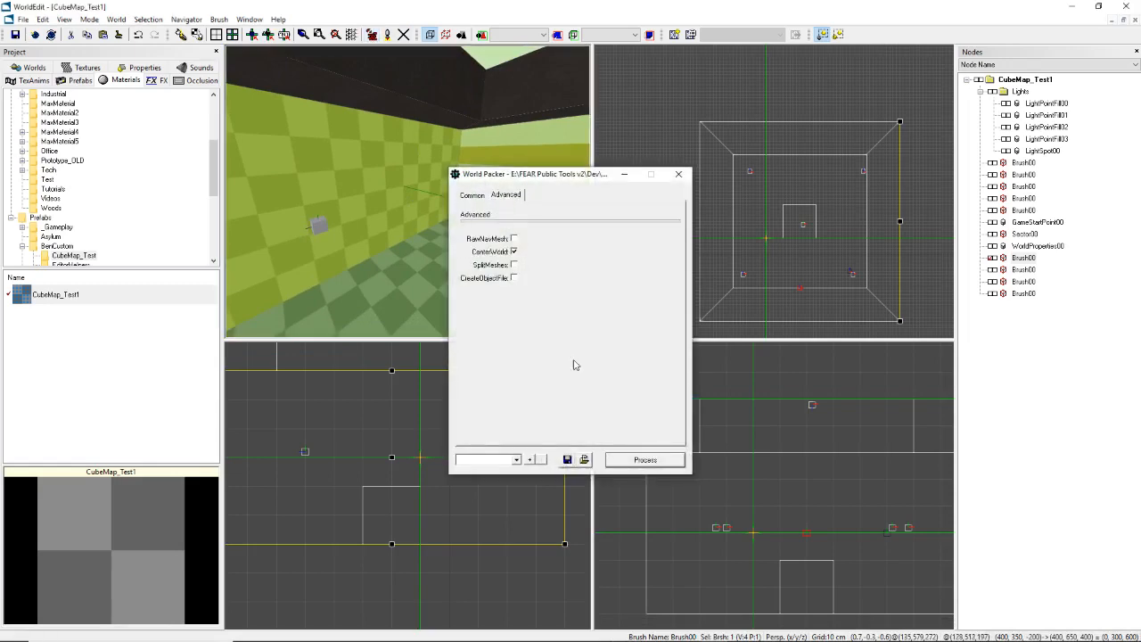
pyautogui.click(612, 457)
pyautogui.click(666, 423)
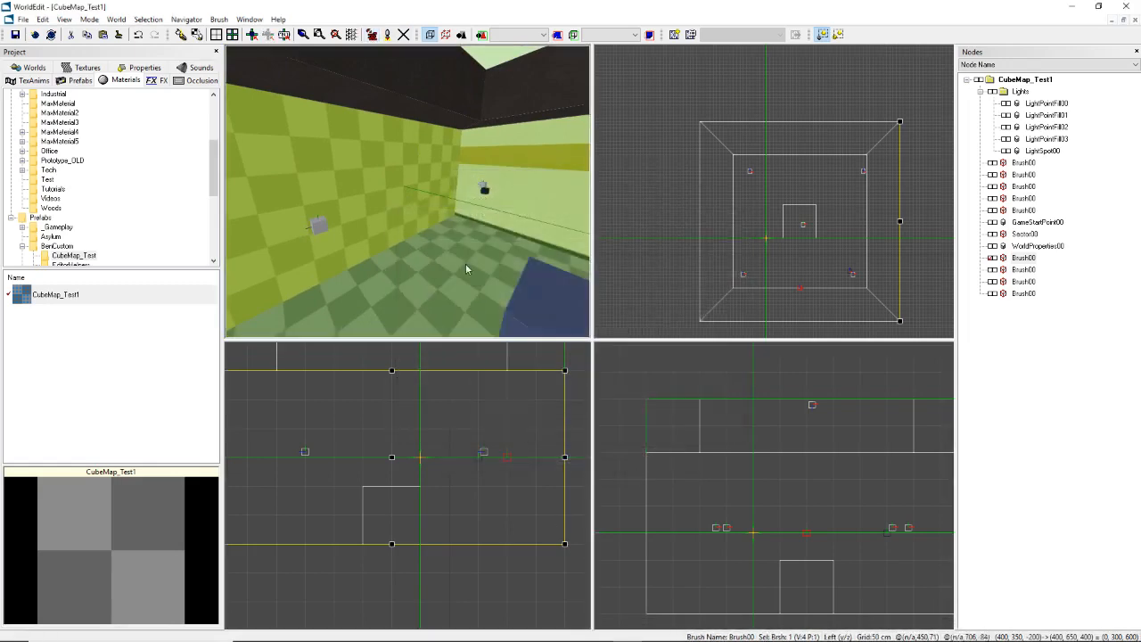
pyautogui.moveTo(415, 189); pyautogui.dragTo(404, 173)
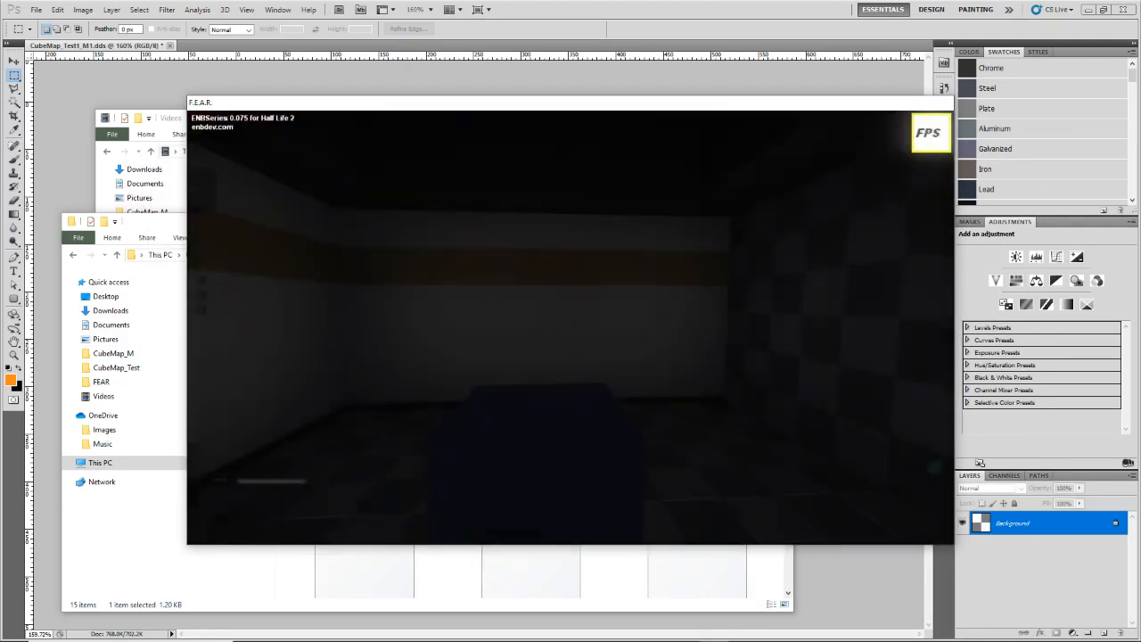
# - Examine the blurred reflections on the checkered walls and floor in F.E.A.R., including in spectator mode, and return to WorldEdit
pyautogui.press('a')
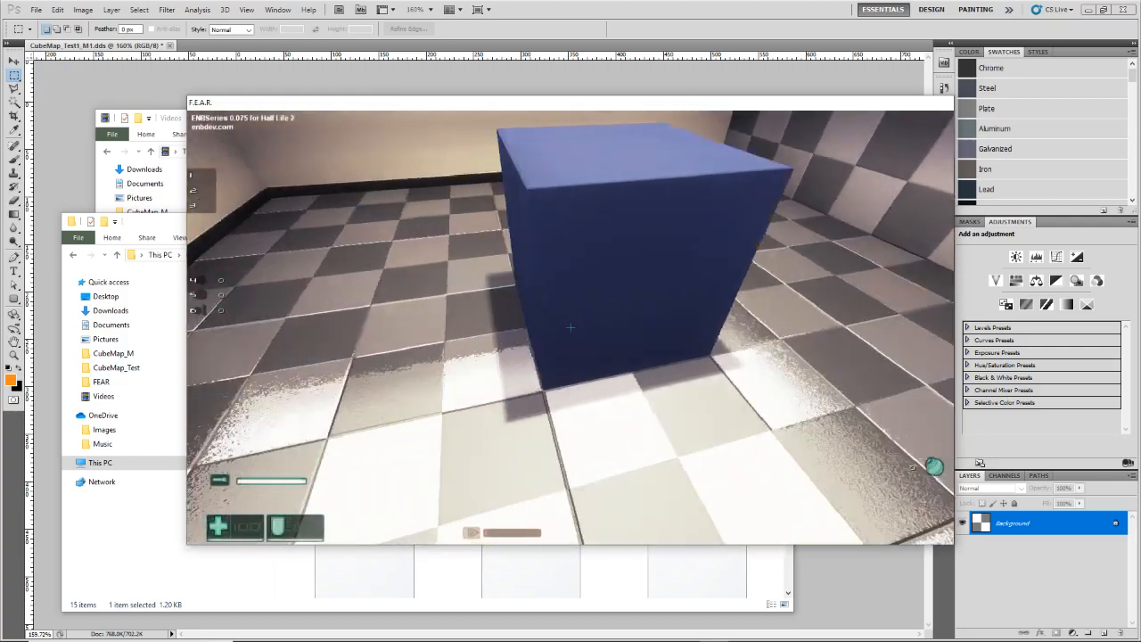
pyautogui.press('w')
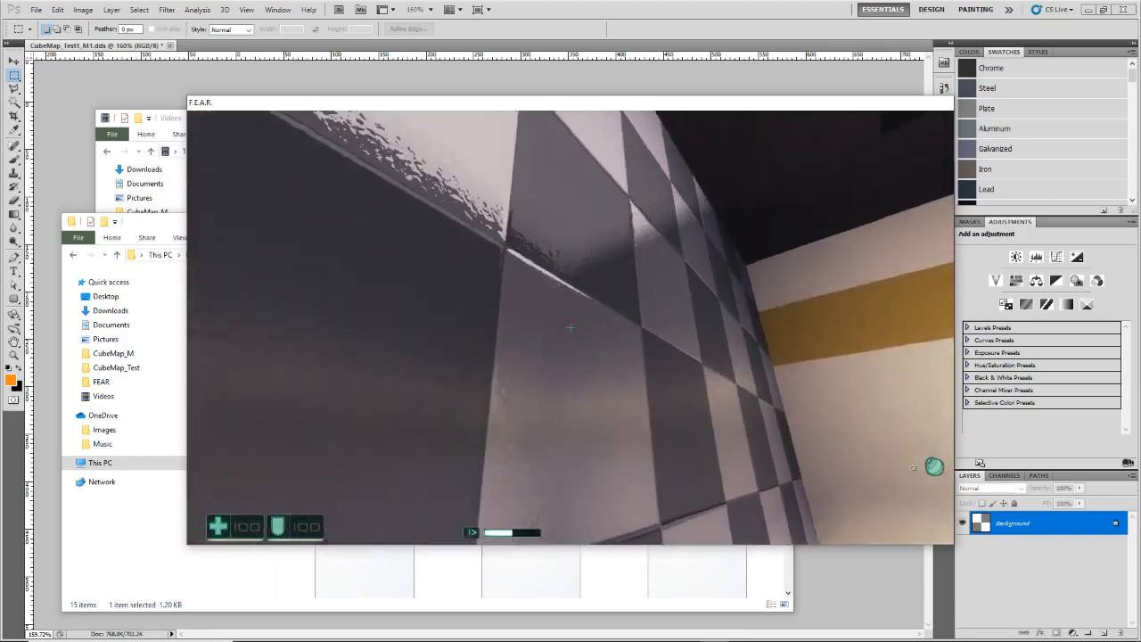
pyautogui.press('a')
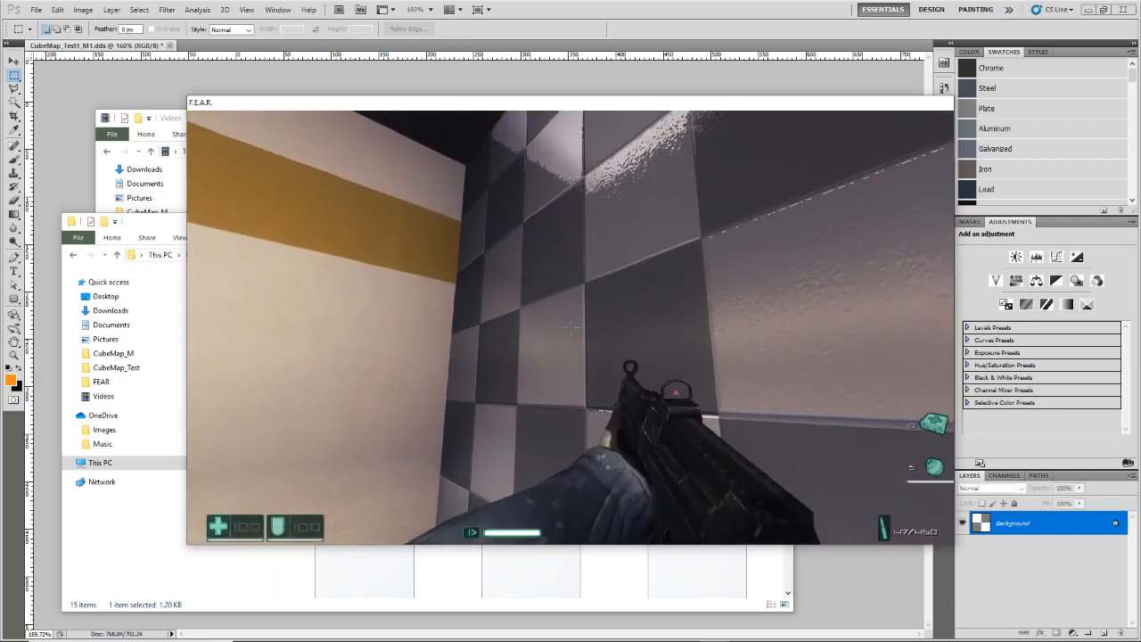
pyautogui.press('r')
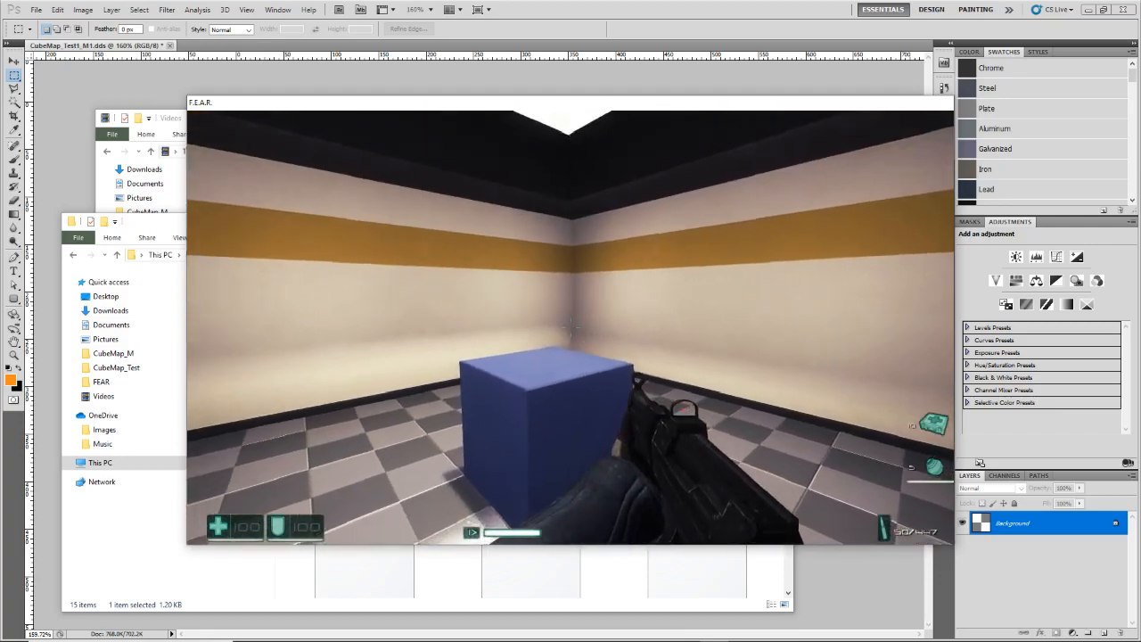
pyautogui.press('F2')
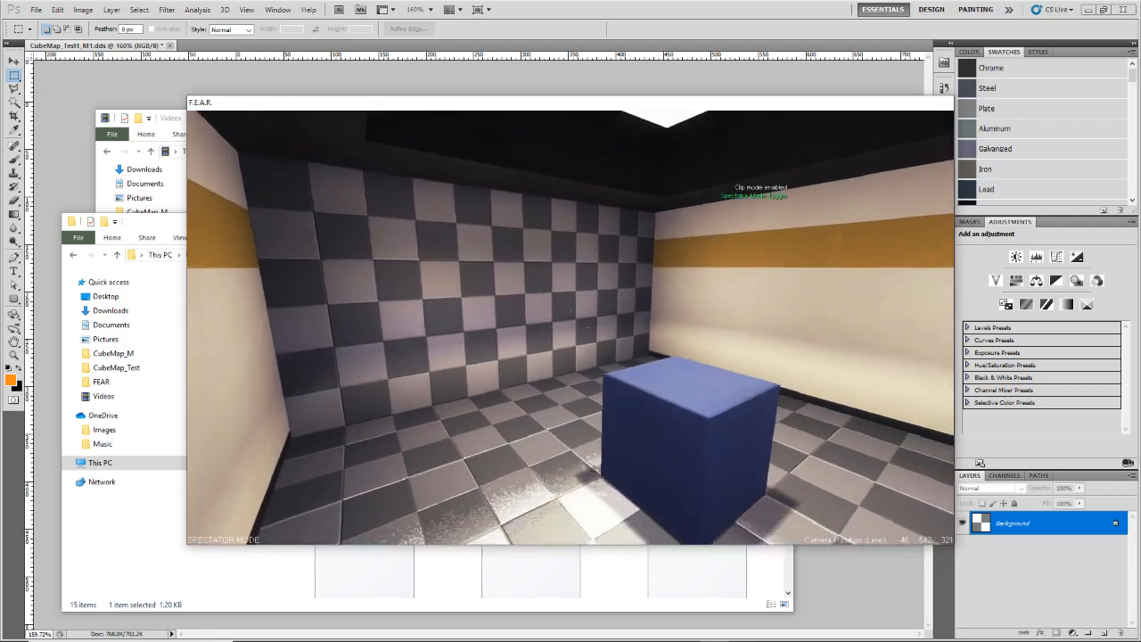
pyautogui.press('Escape')
pyautogui.click(400, 364)
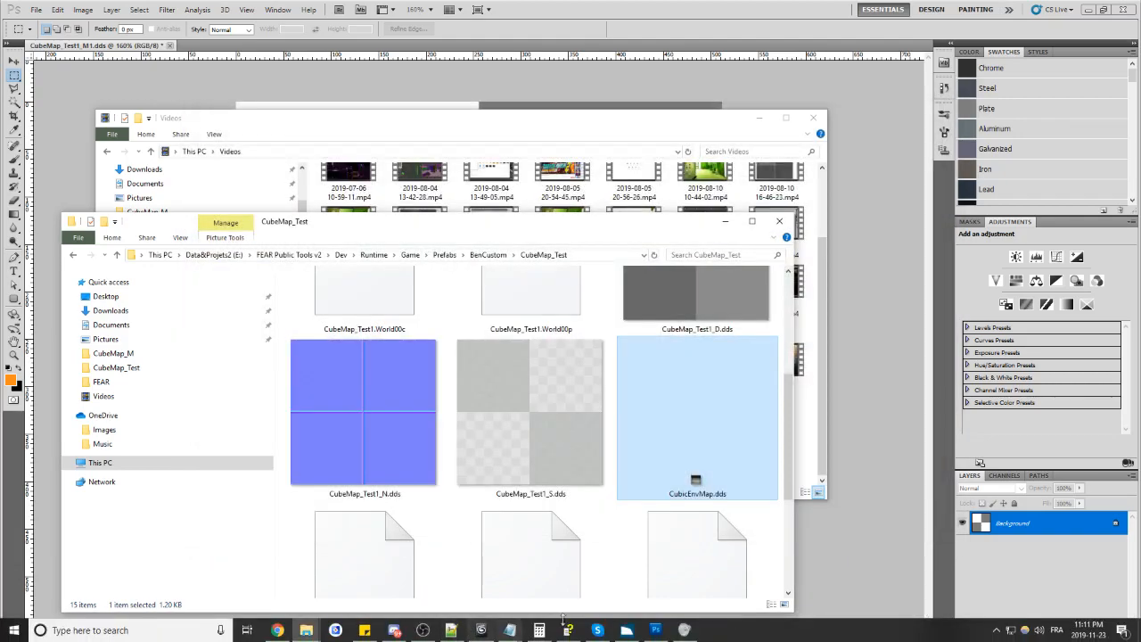
pyautogui.click(620, 632)
pyautogui.moveTo(390, 286); pyautogui.dragTo(407, 192)
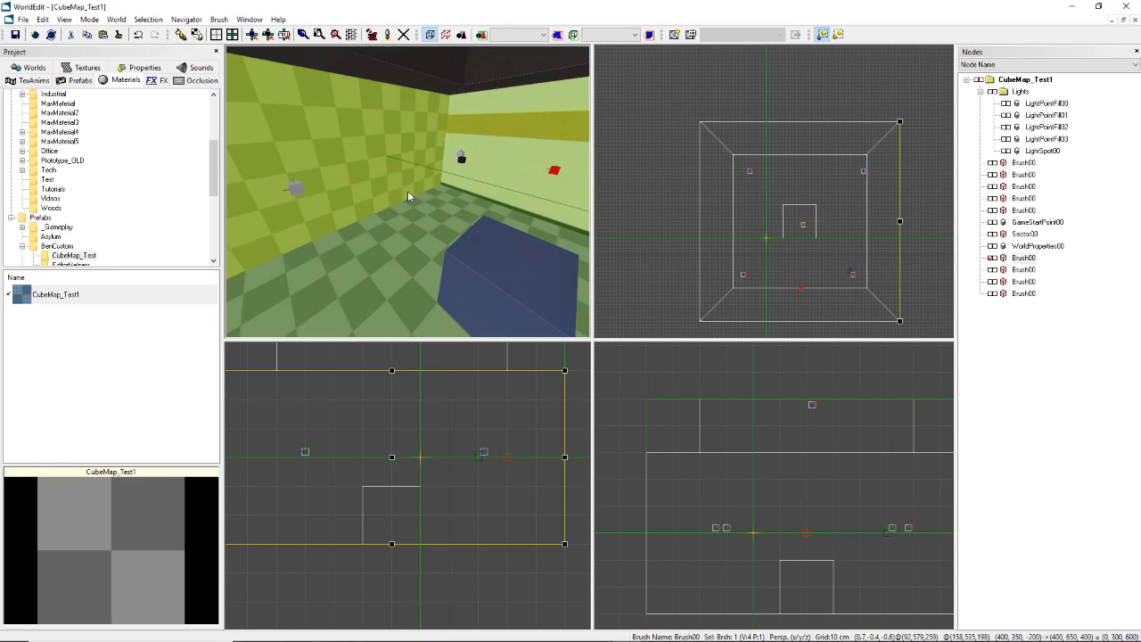
pyautogui.moveTo(367, 218); pyautogui.dragTo(399, 253)
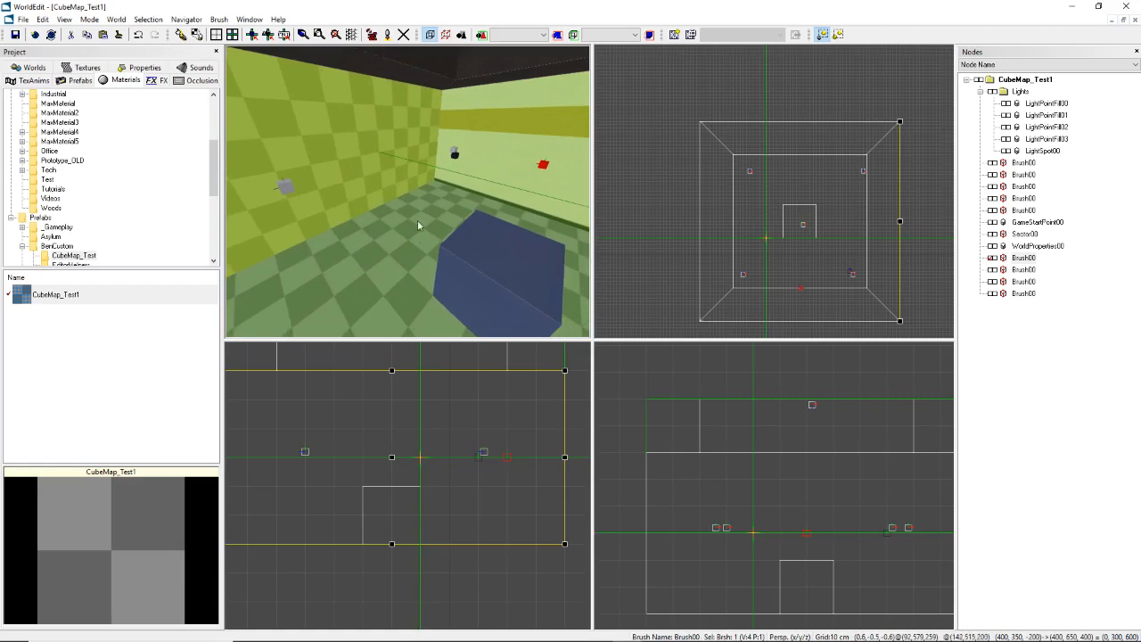
pyautogui.moveTo(405, 198); pyautogui.dragTo(409, 237)
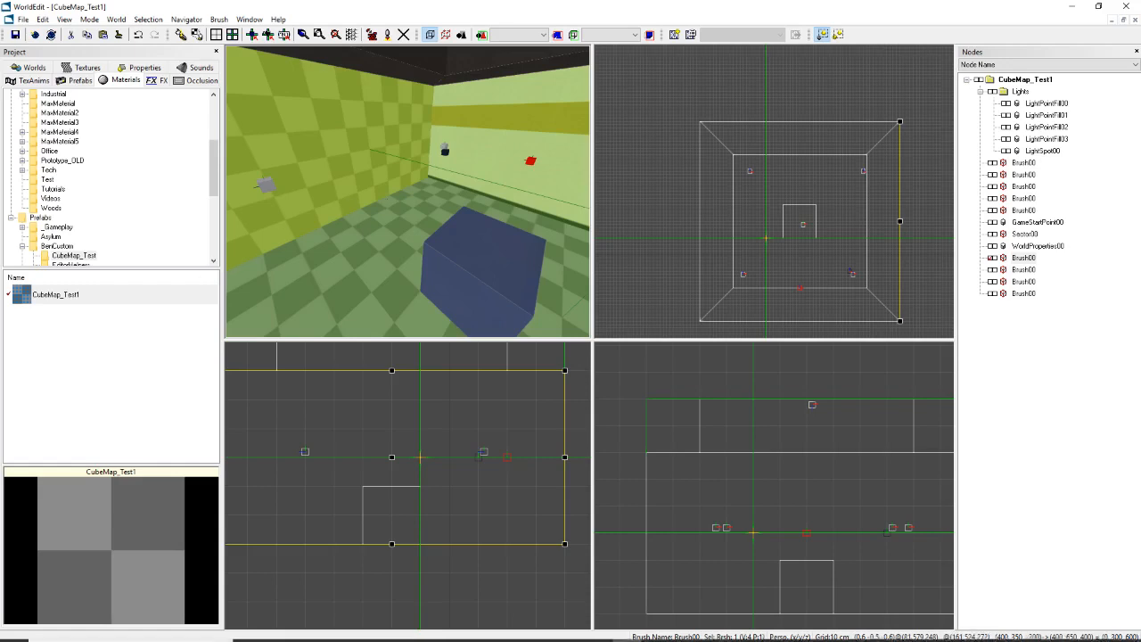
pyautogui.click(423, 628)
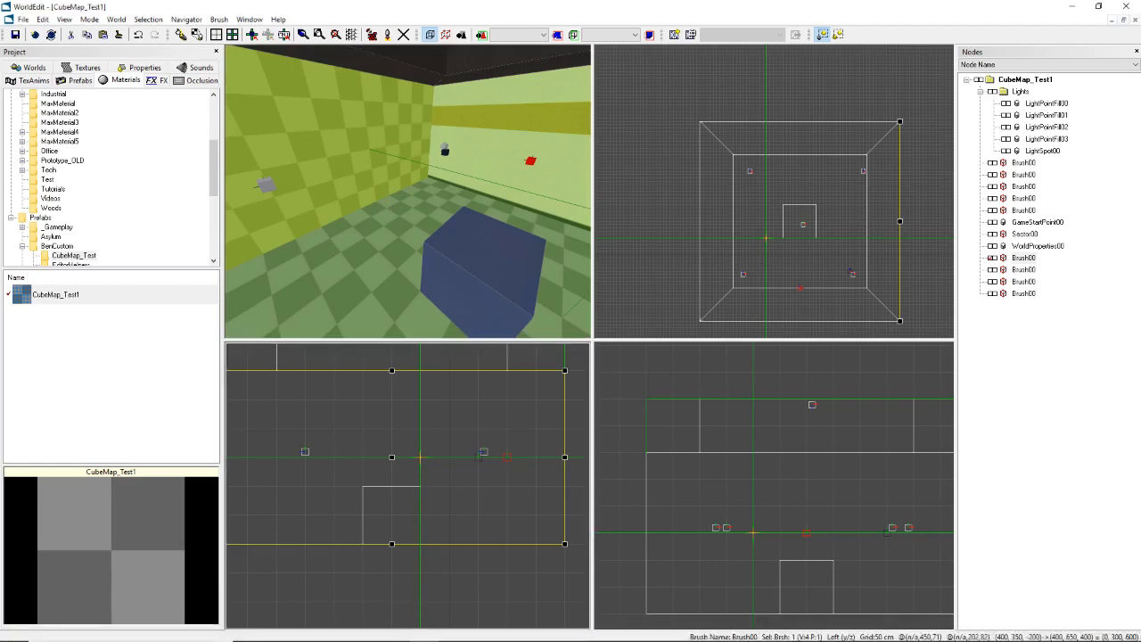